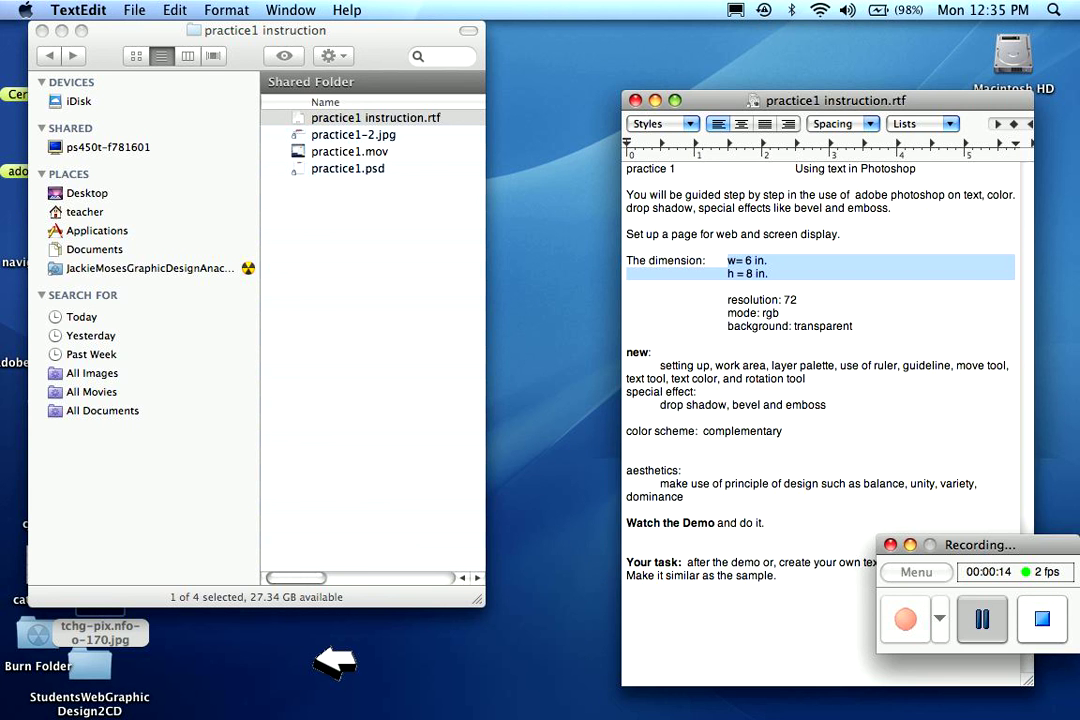
Launch Adobe Photoshop CS3 from its folder in Applications
left_click(118, 236)
left_click(110, 231)
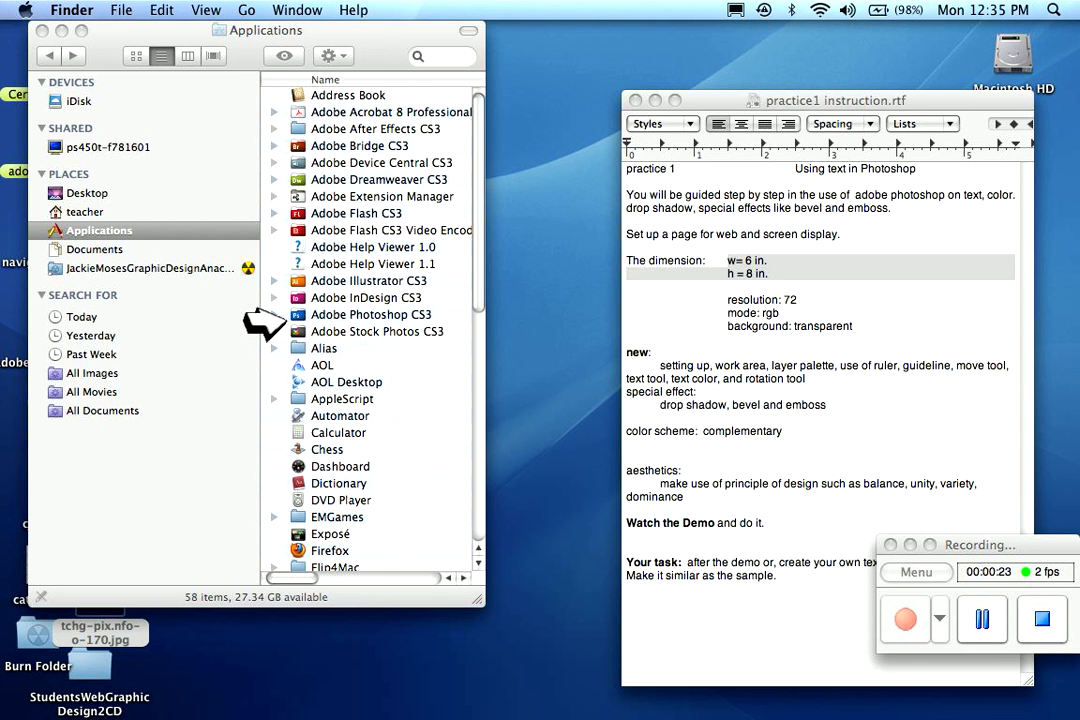
left_click(284, 317)
double_click(264, 318)
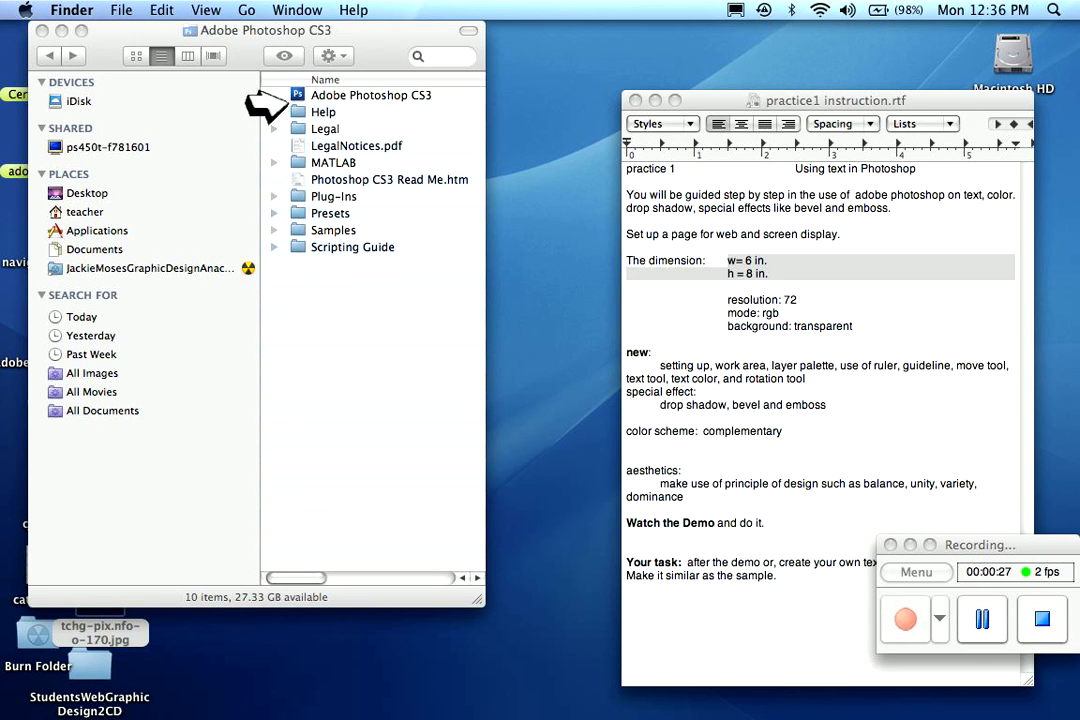
double_click(291, 100)
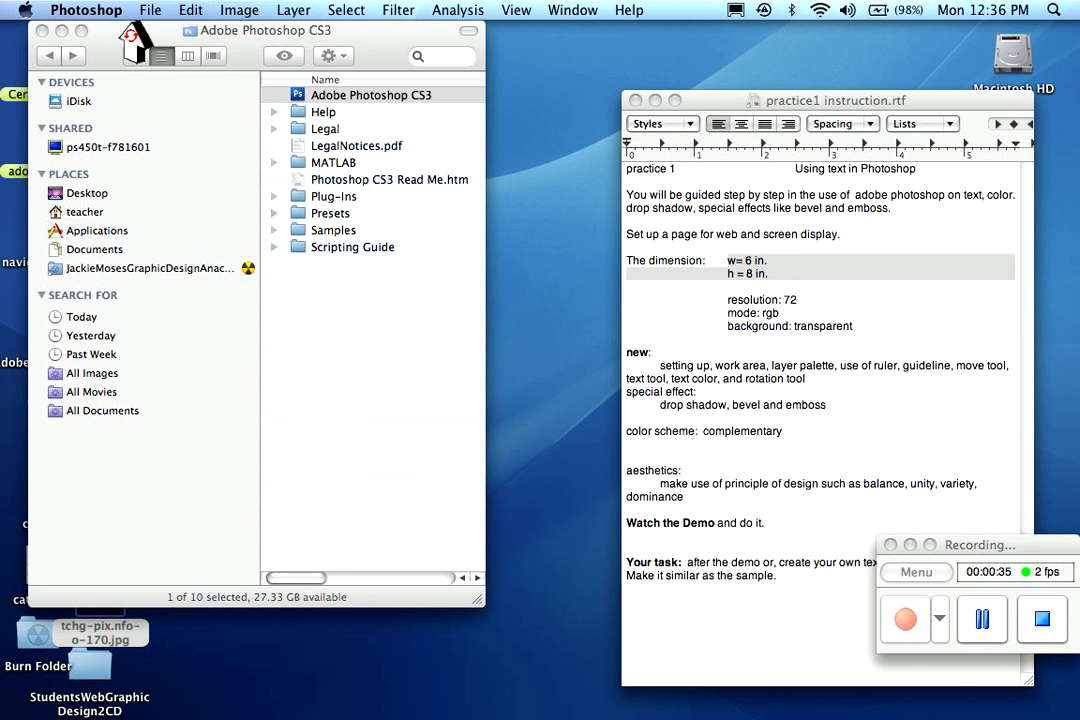
Minimize the Finder window and switch back to Photoshop
left_click(62, 34)
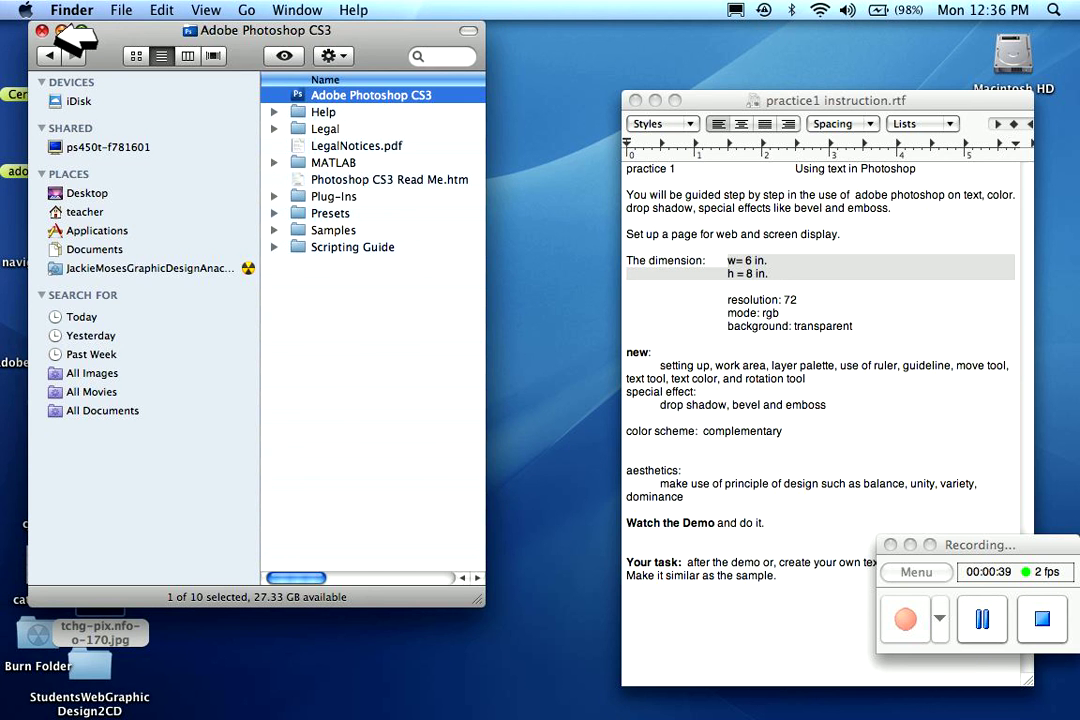
left_click(58, 32)
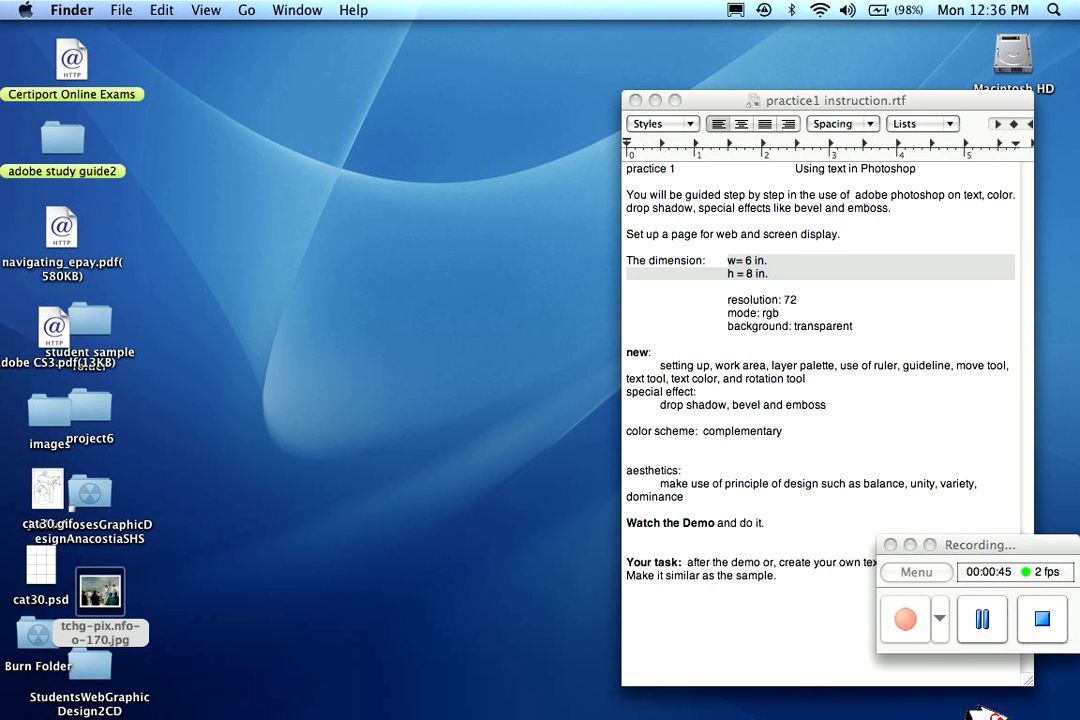
mouse_move(833, 660)
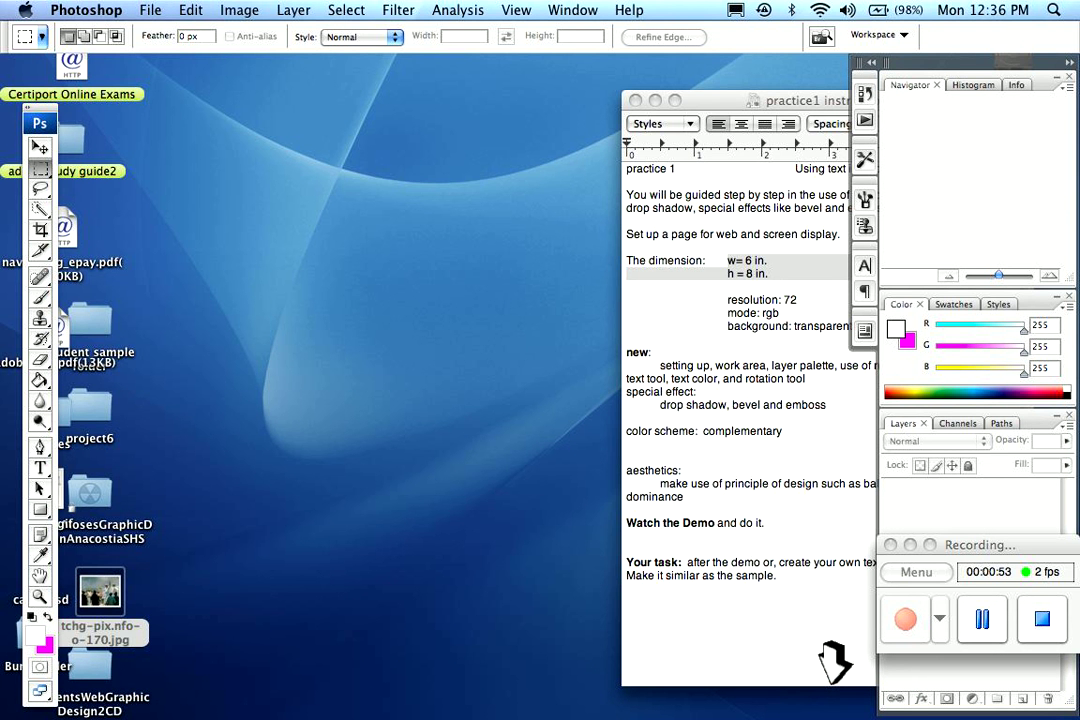
Start a new document and name it practice1_ followed by the student's name
left_click(150, 10)
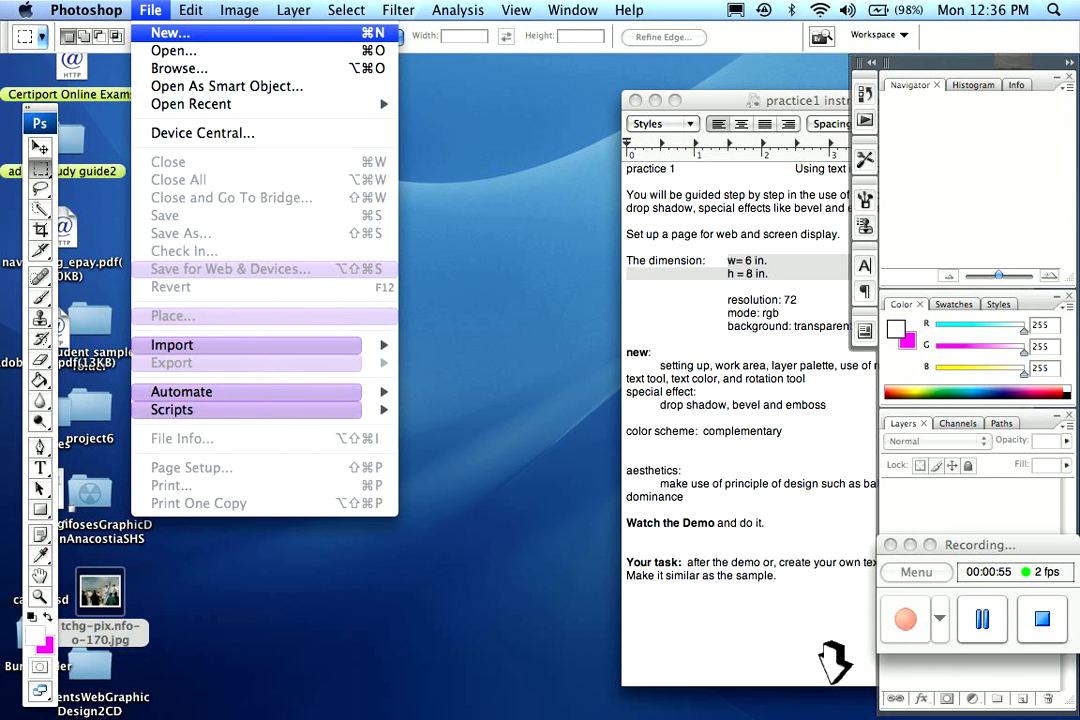
mouse_move(86, 10)
left_click(200, 31)
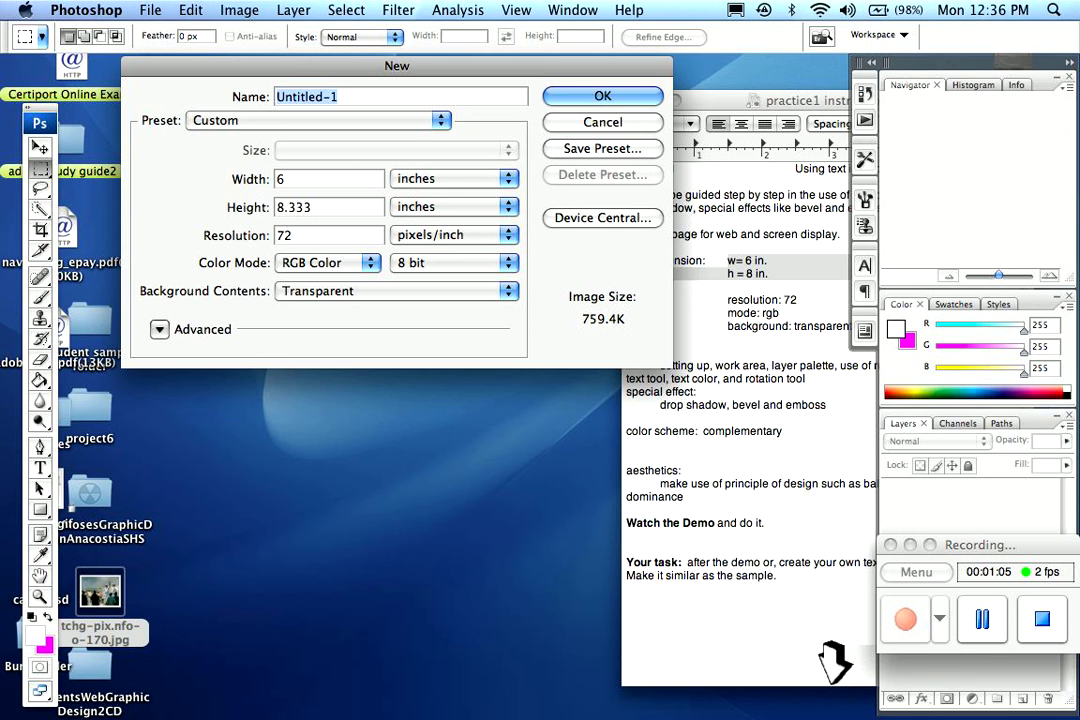
left_click(982, 619)
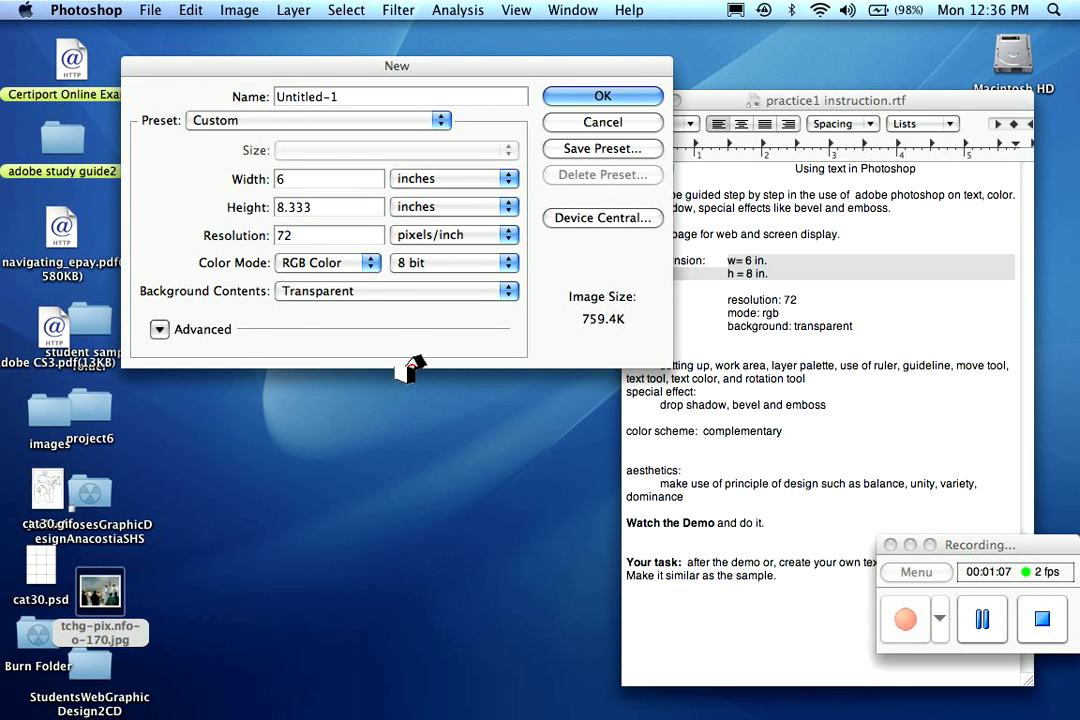
left_click(300, 108)
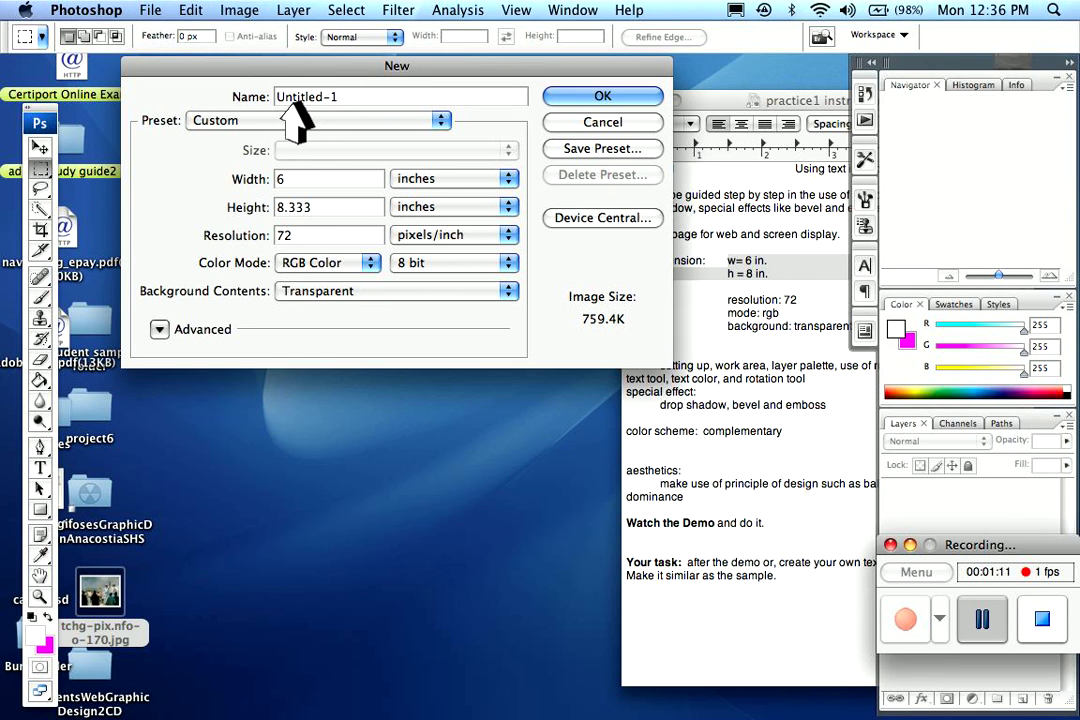
type("practice1_harrisonex")
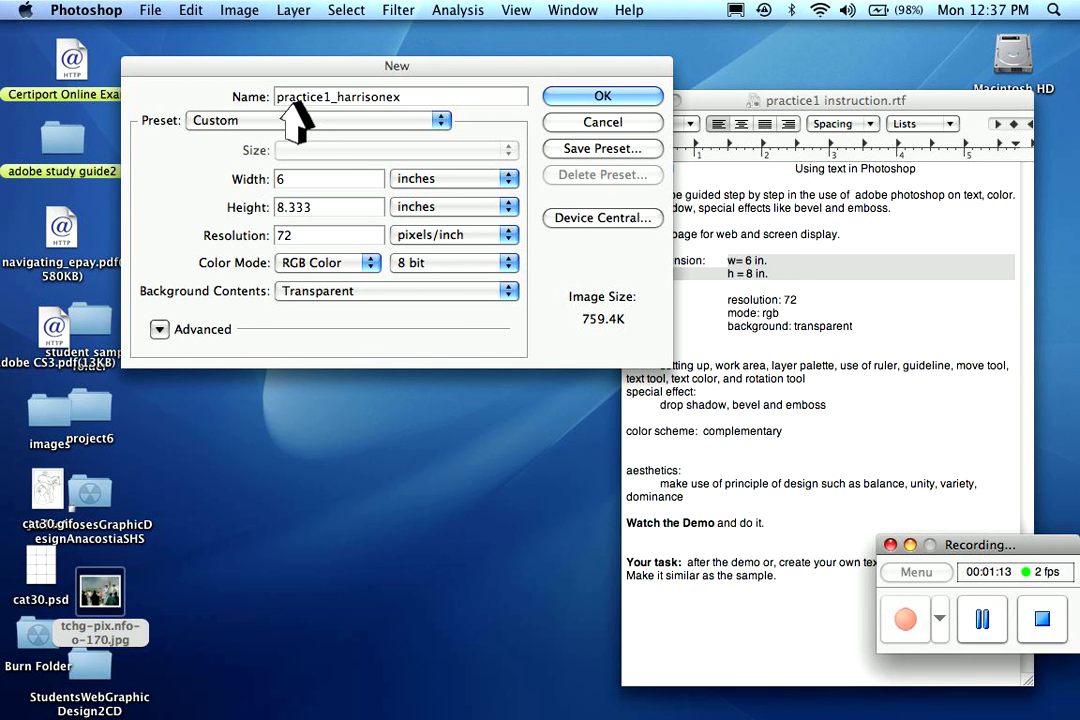
left_click(301, 105)
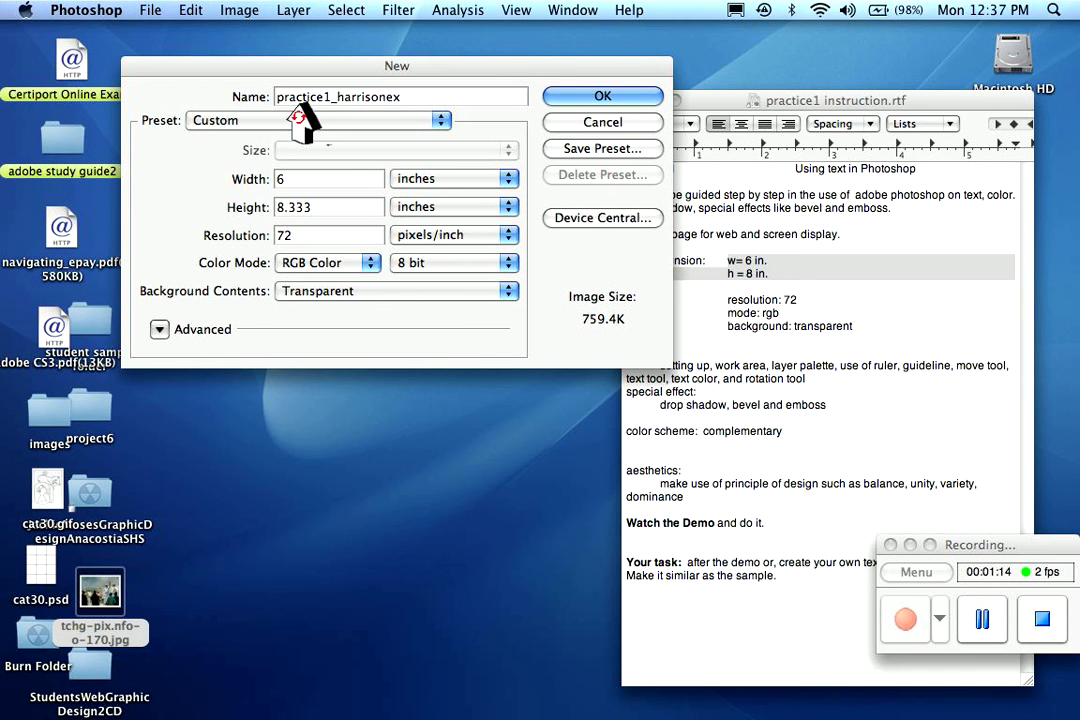
Consult the dimensions in practice1 instruction.rtf, and create the 6 by 8.333 inch document at 72 pixels/inch in RGB Color with transparent background
left_click(665, 268)
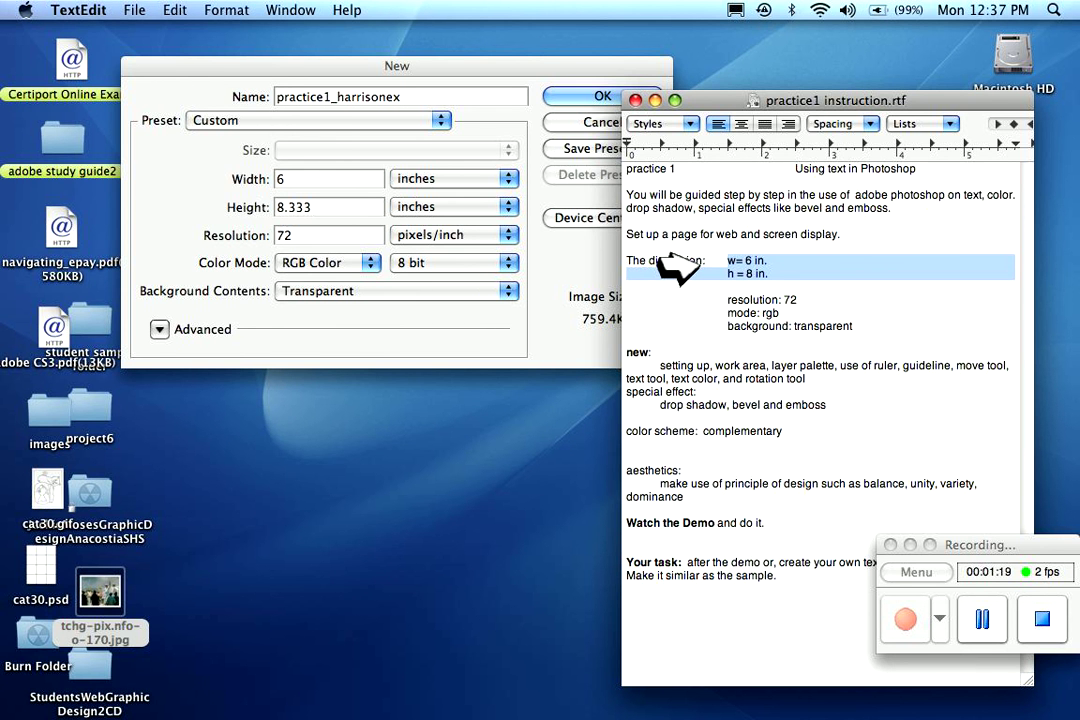
mouse_move(680, 268)
left_mouse_down()
mouse_move(730, 296)
mouse_move(736, 312)
left_mouse_up()
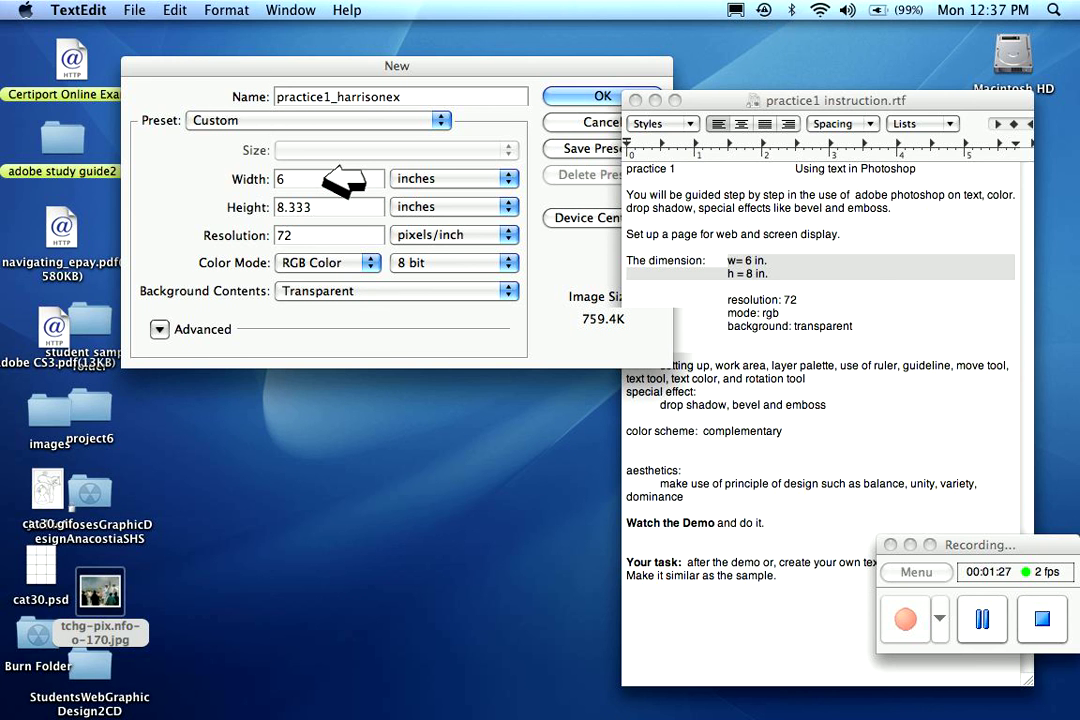
left_click(343, 180)
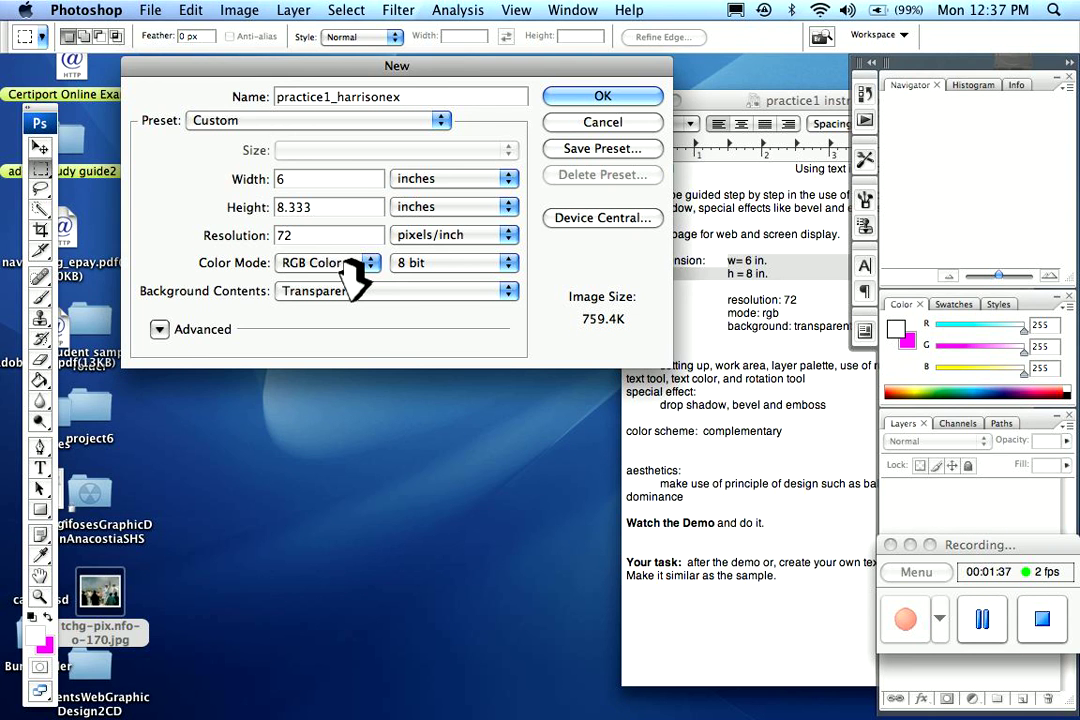
key("Return")
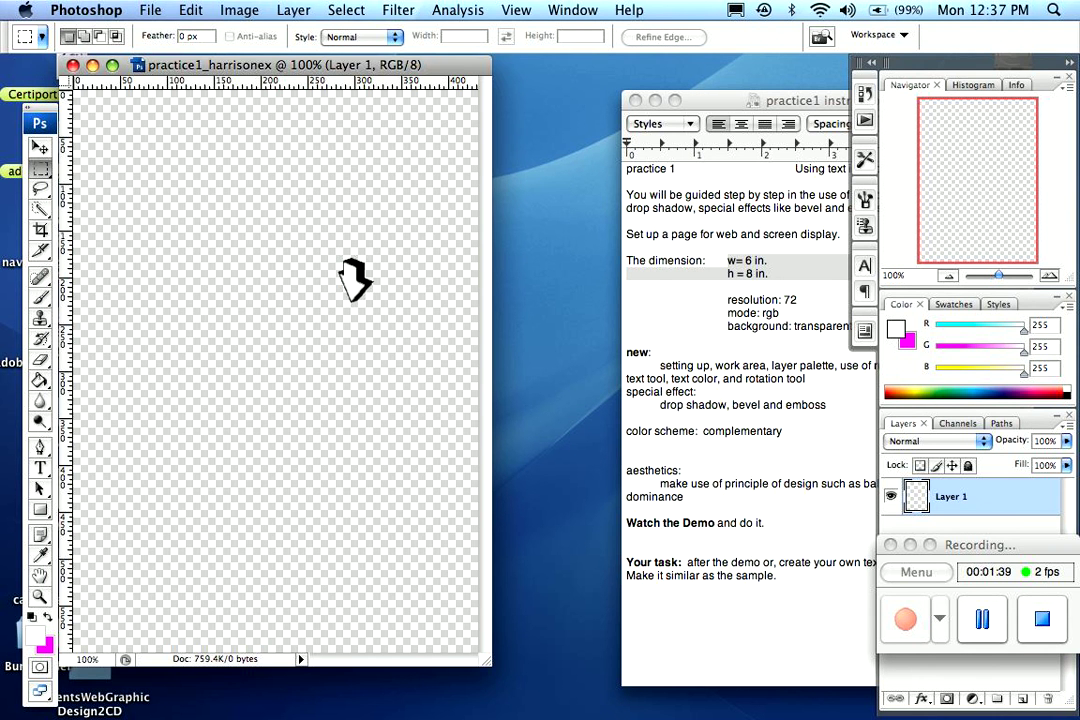
key("Tab")
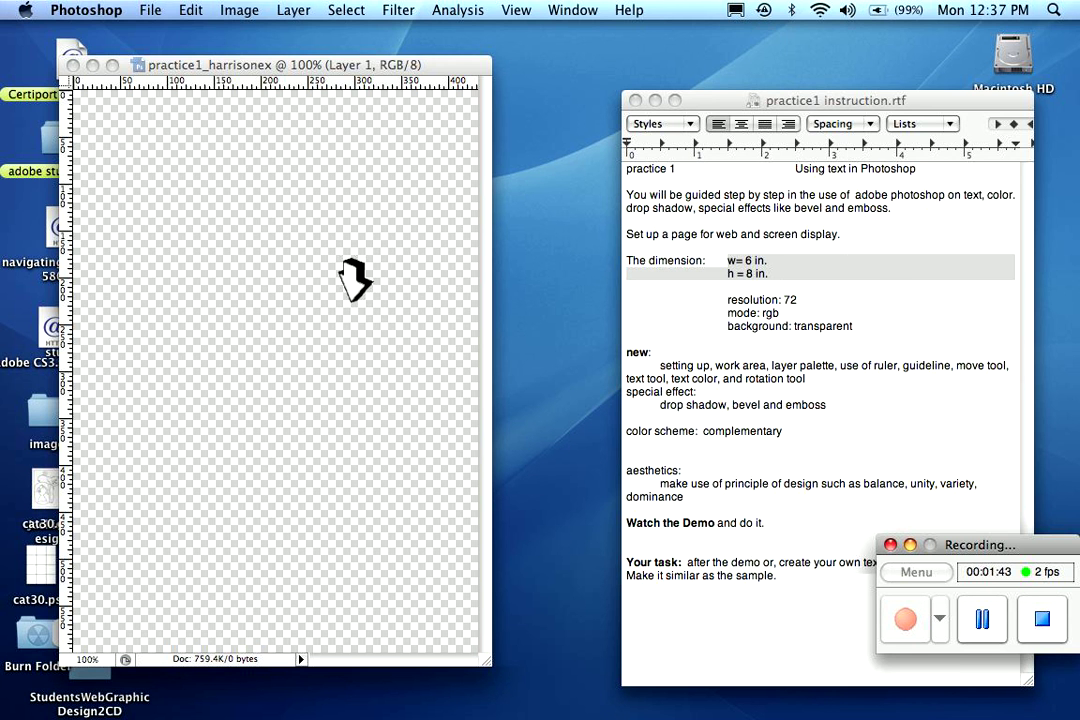
key("Tab")
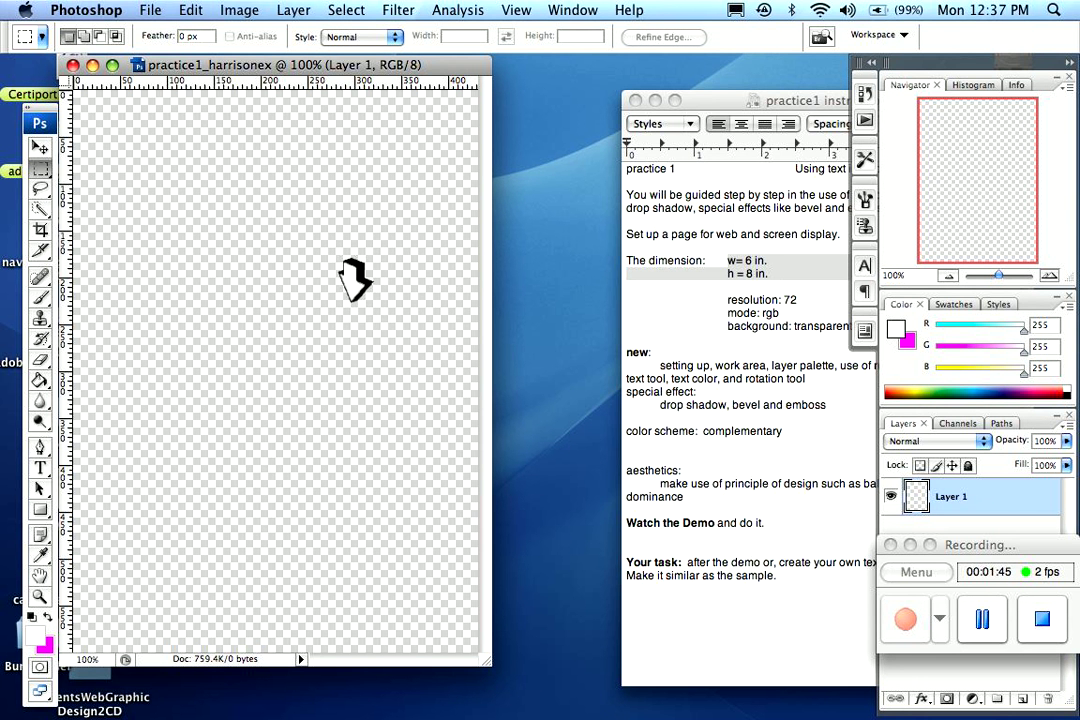
Set the ruler units to inches in the Units & Rulers preferences
left_click(86, 10)
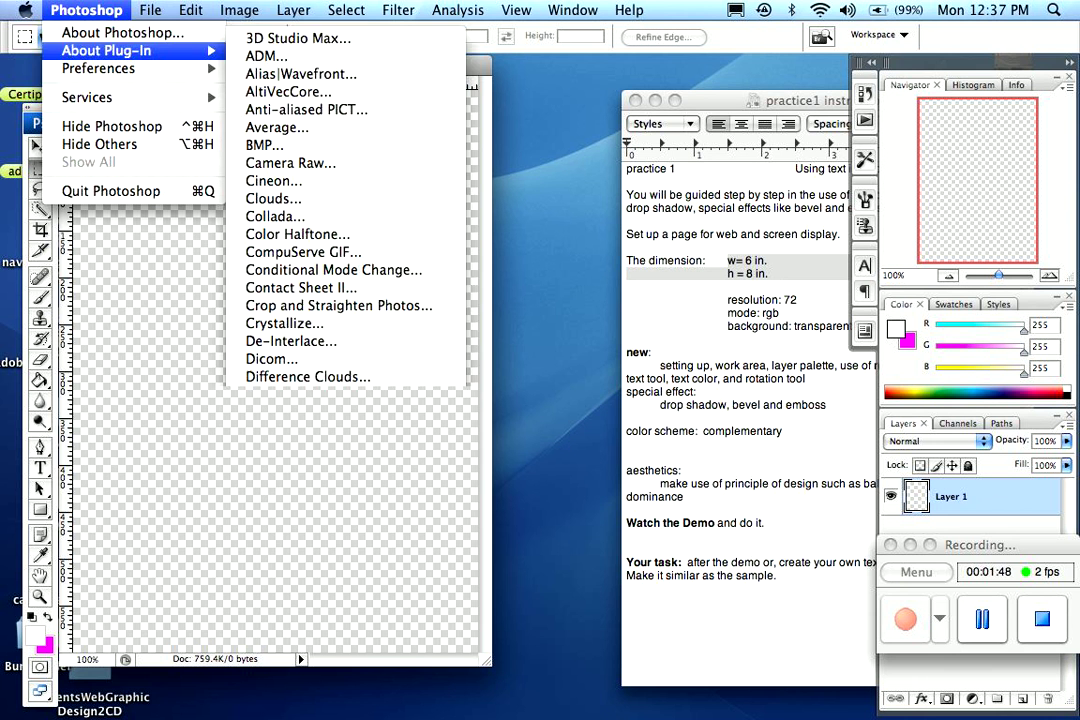
mouse_move(110, 69)
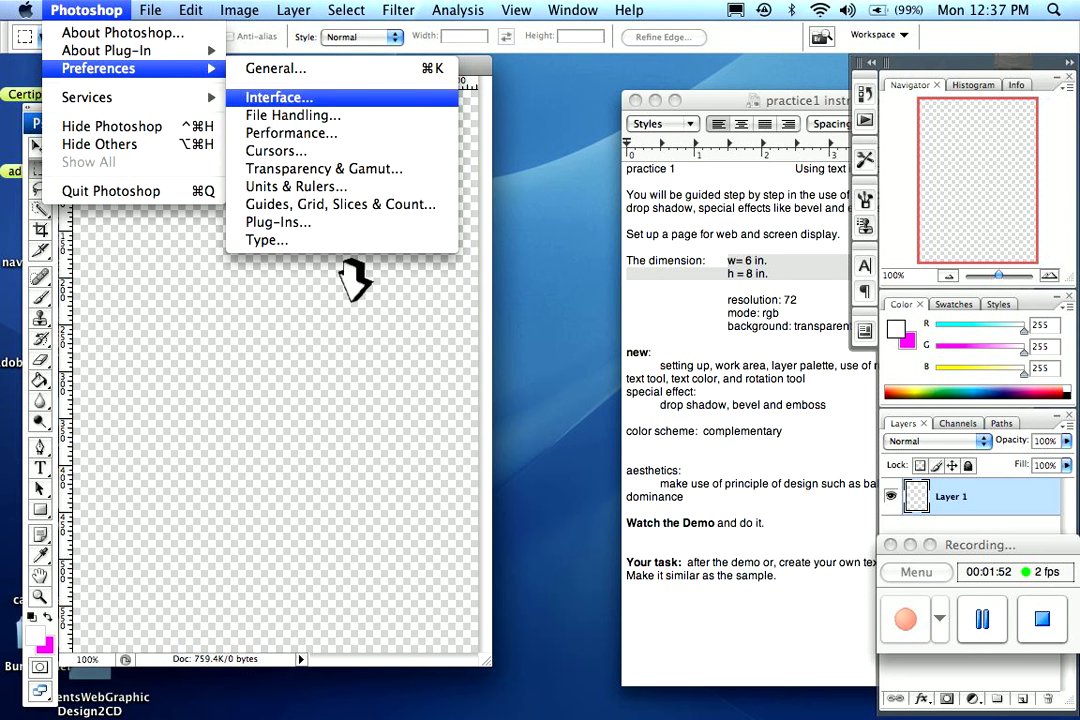
key("Return")
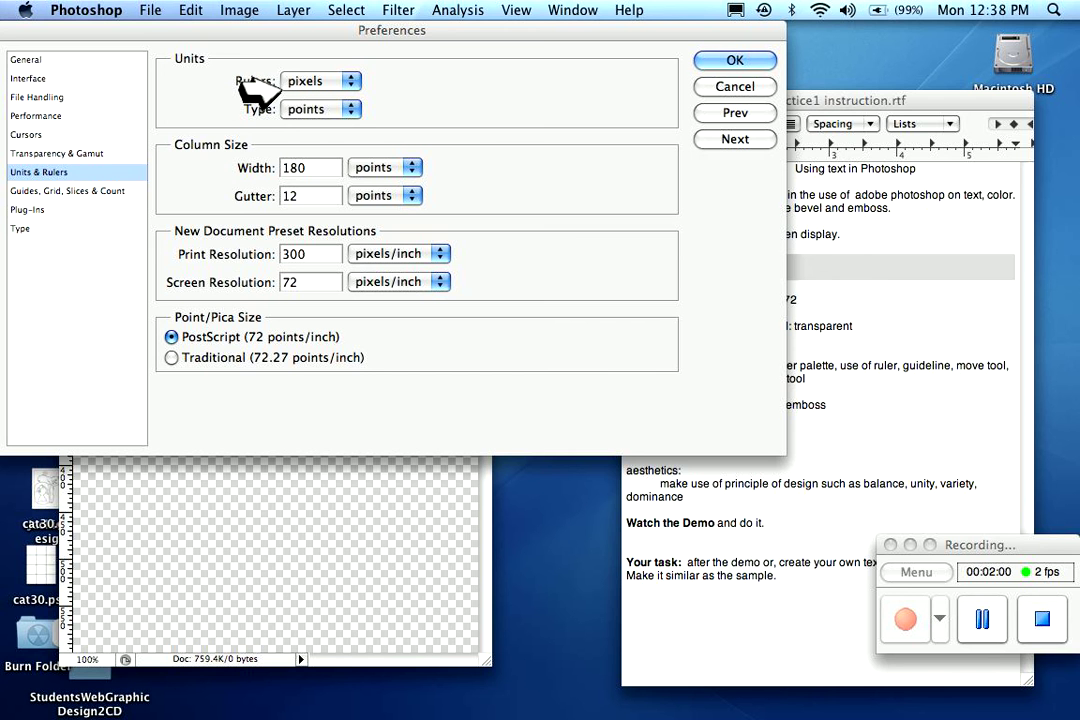
left_click(241, 90)
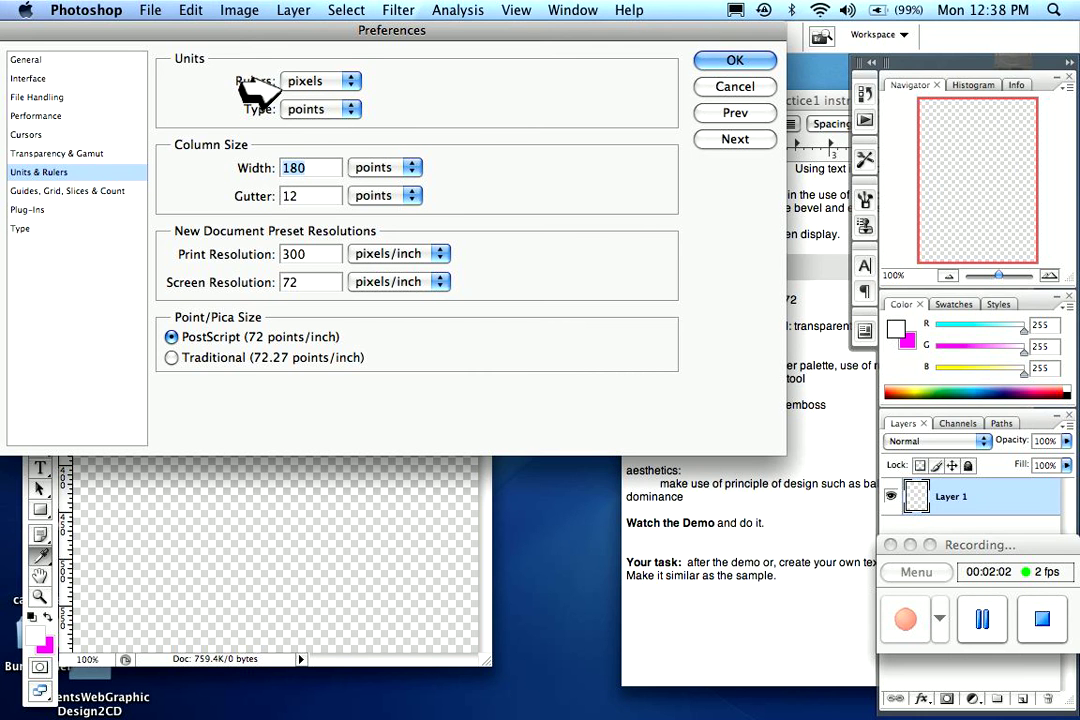
left_click(280, 84)
left_click(290, 97)
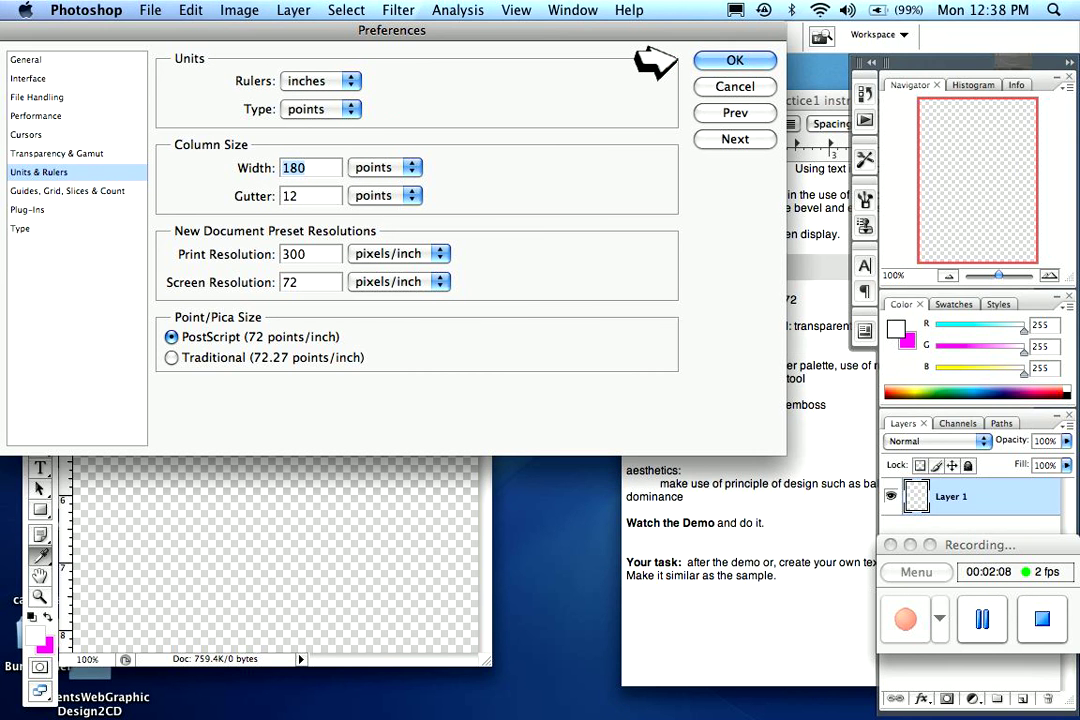
key("Return")
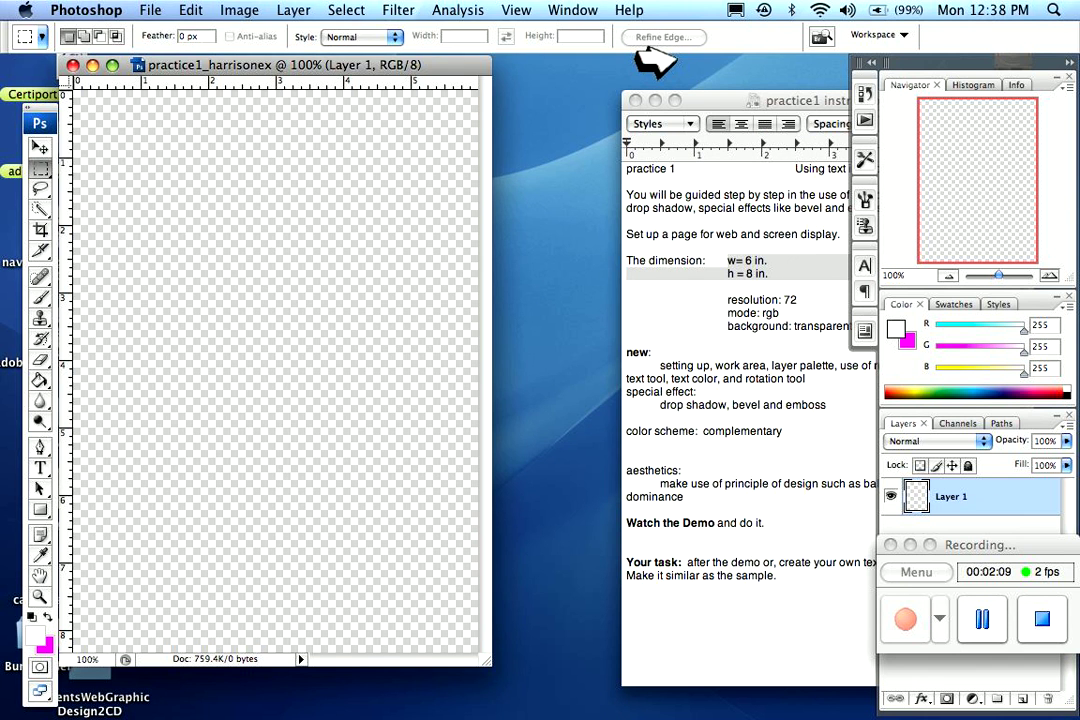
Examine the document's rulers and check whether the Rulers view option is enabled
left_click(657, 62)
left_click(592, 112)
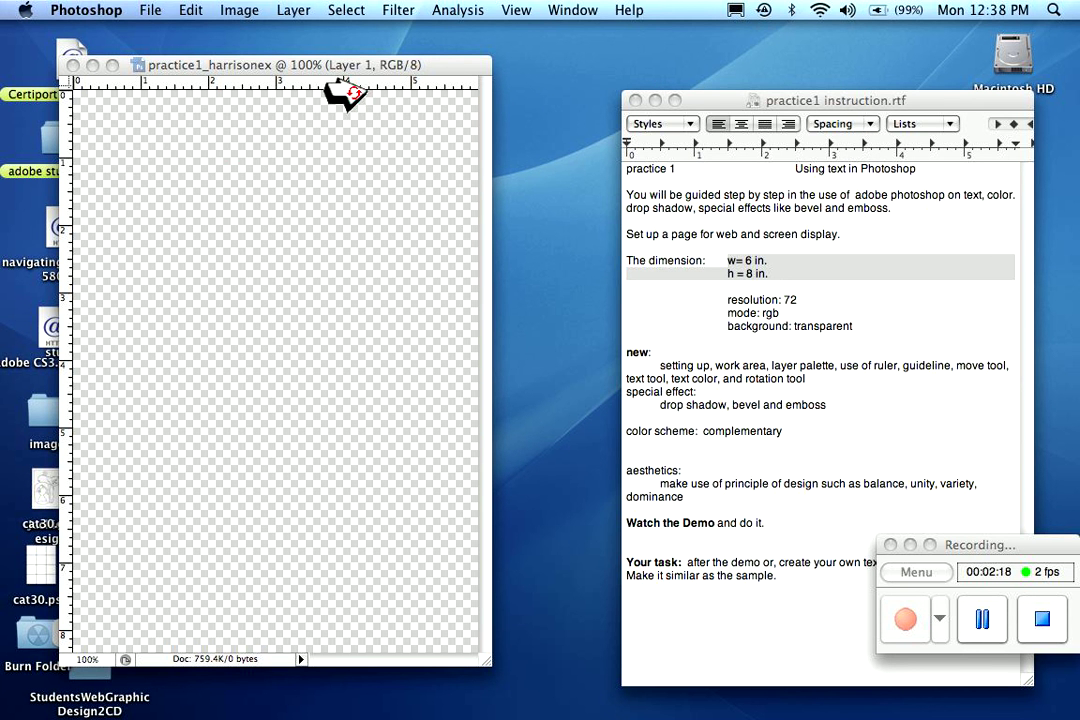
left_click(400, 72)
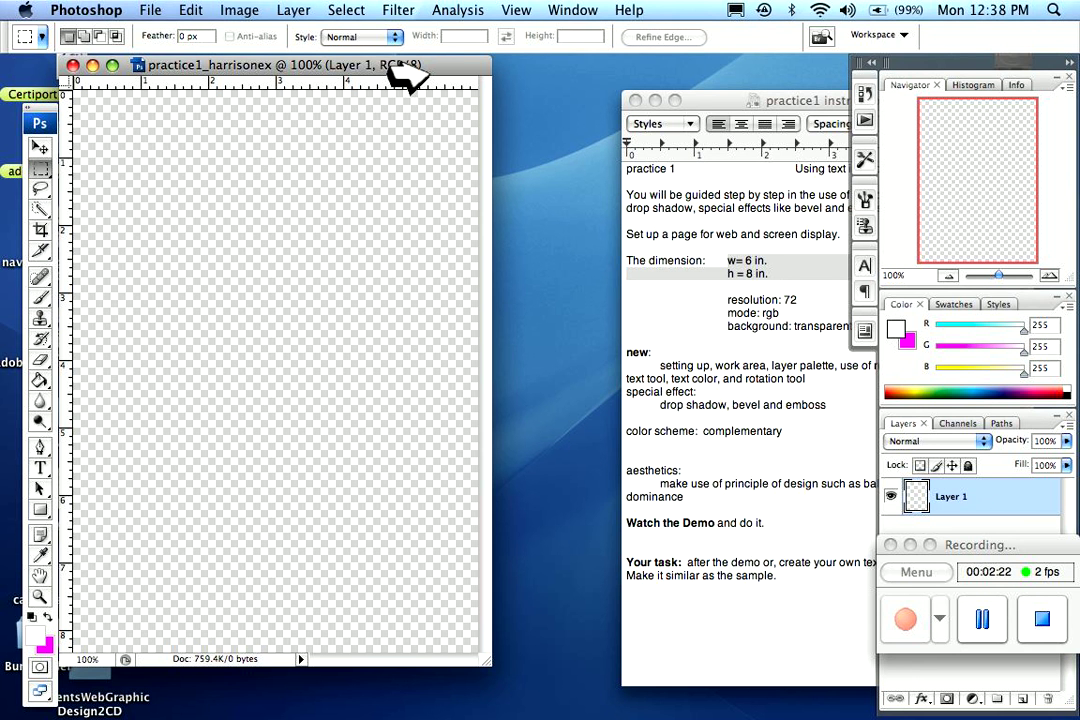
left_click(982, 619)
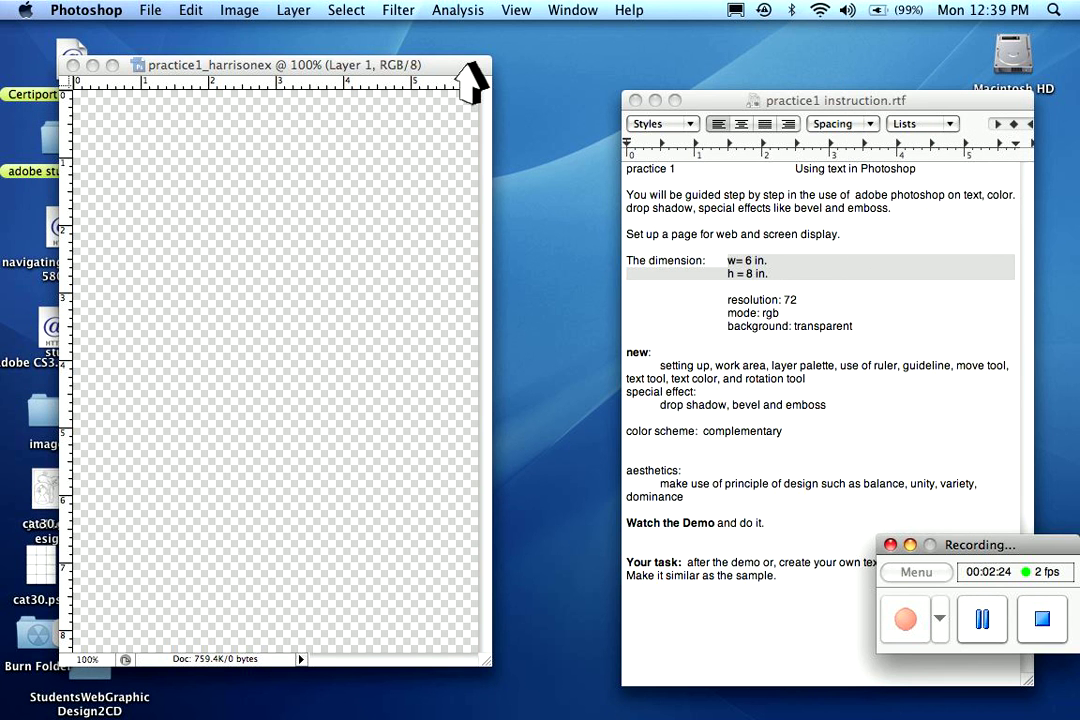
left_click(470, 76)
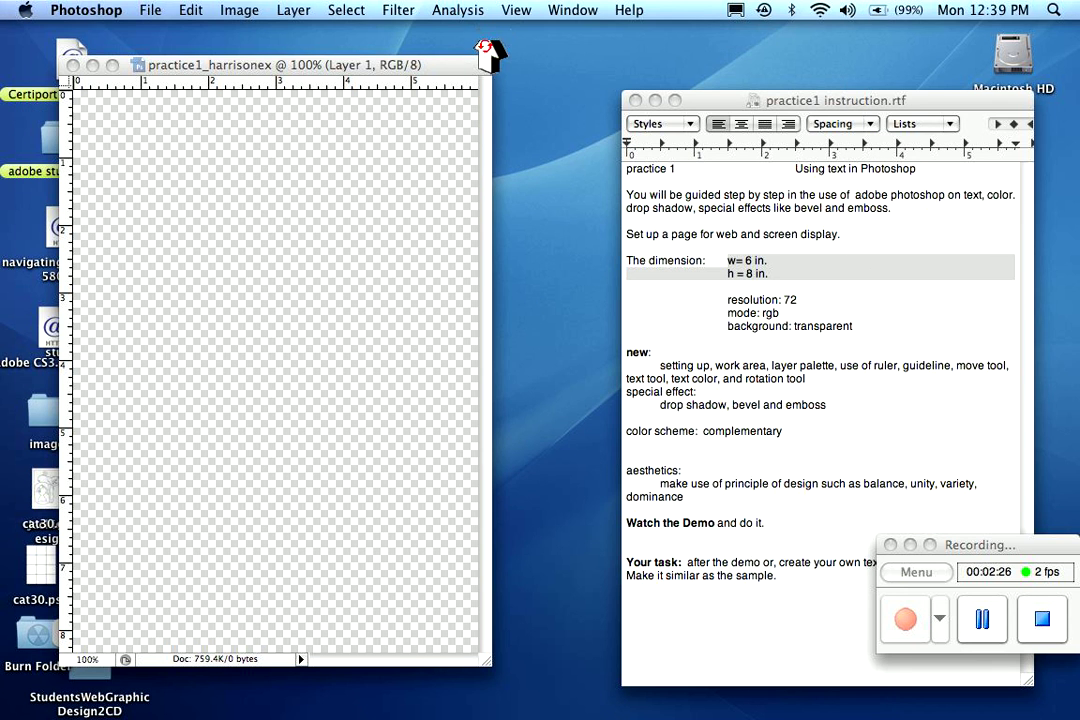
left_click(505, 12)
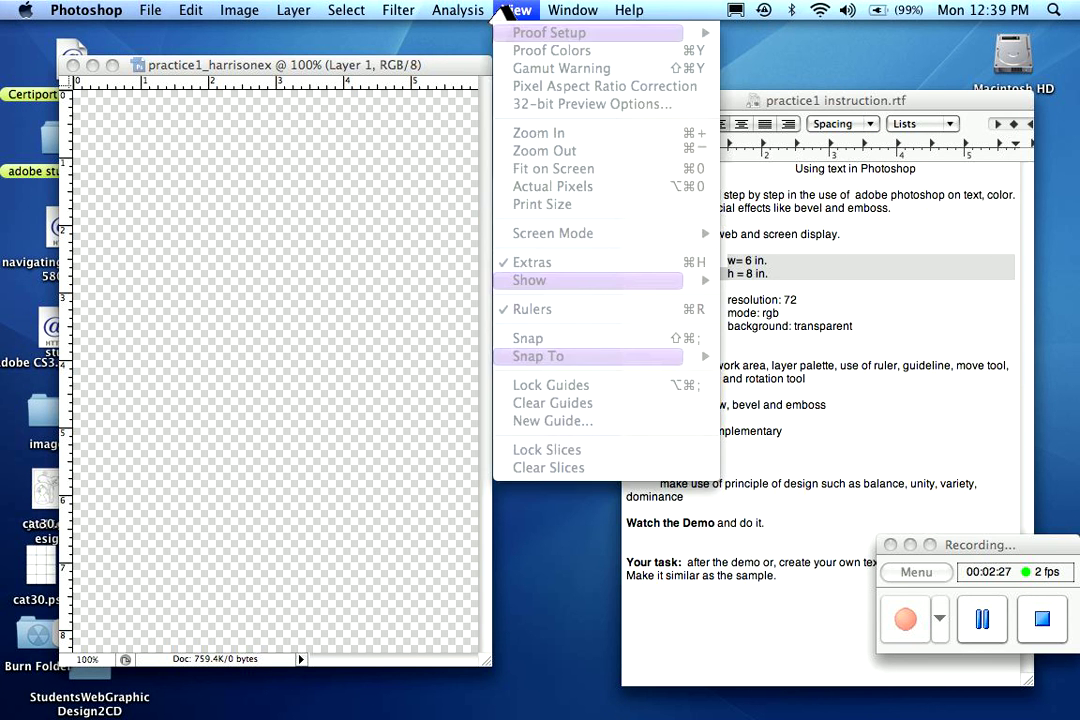
left_click(505, 12)
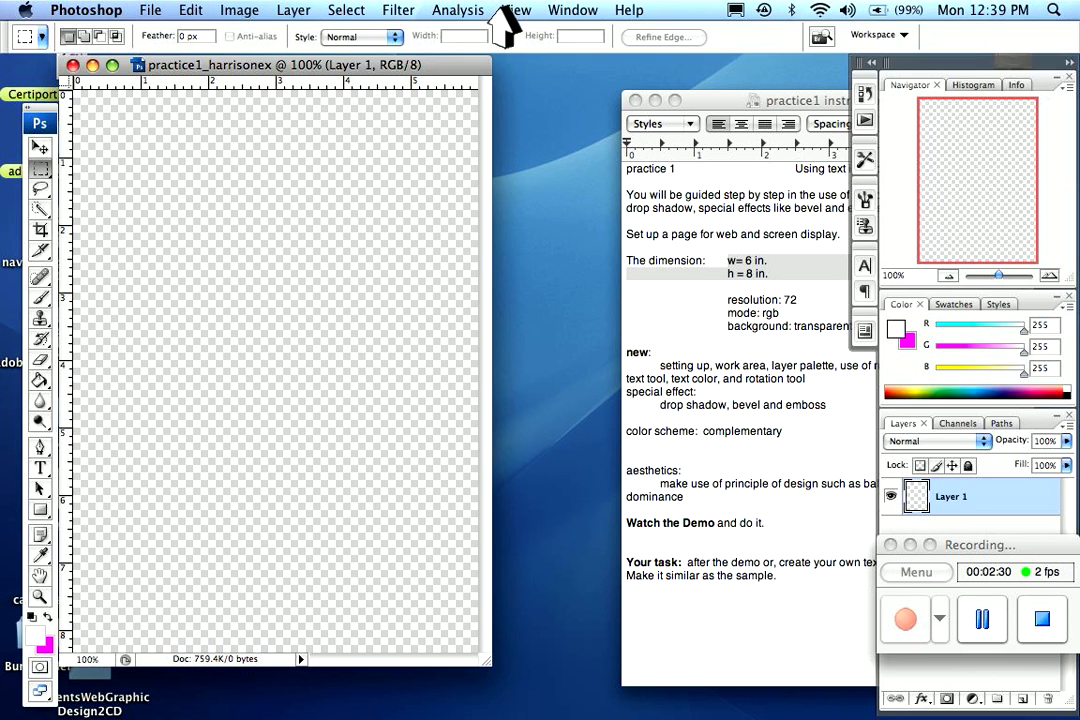
left_click(505, 12)
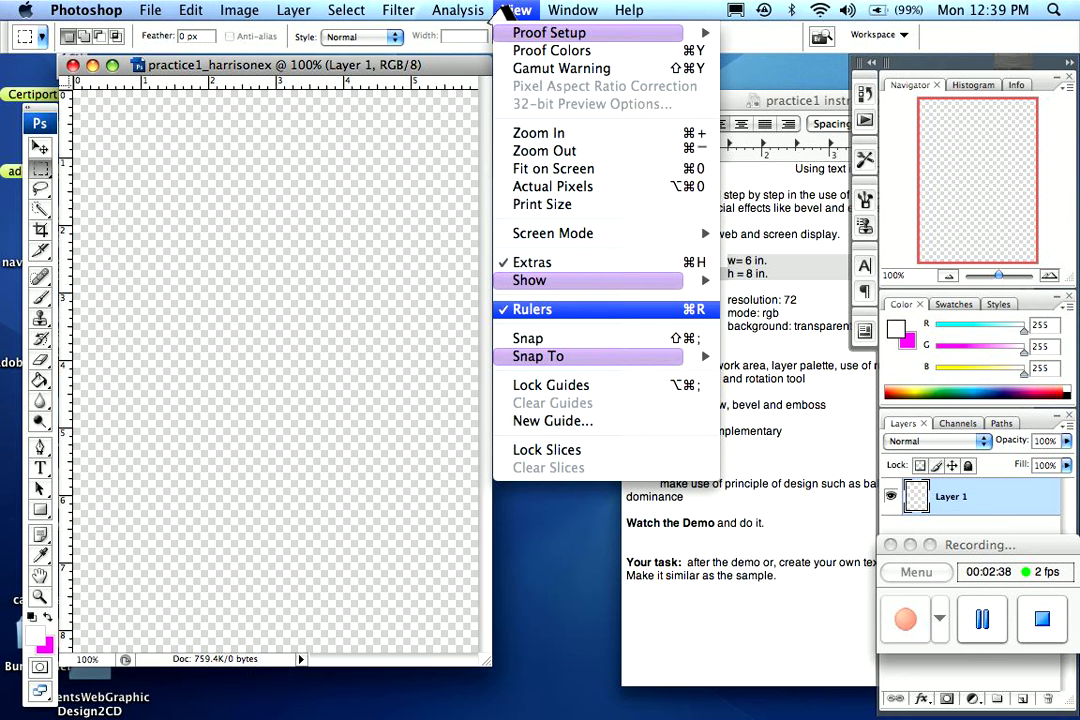
left_click(505, 12)
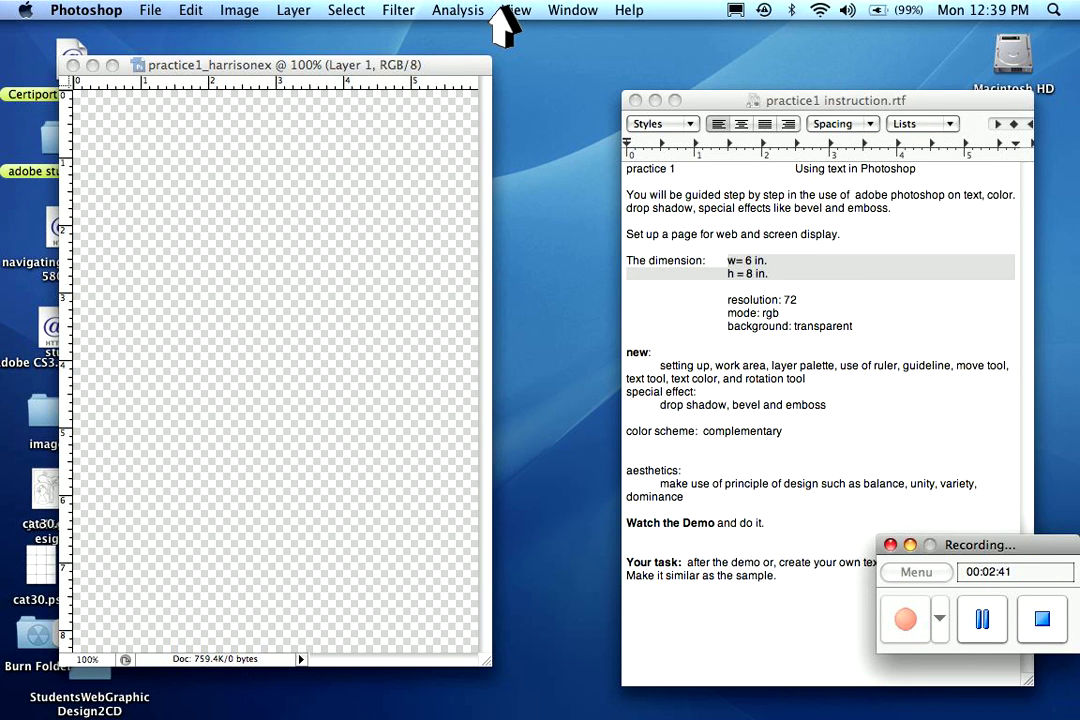
key("Tab")
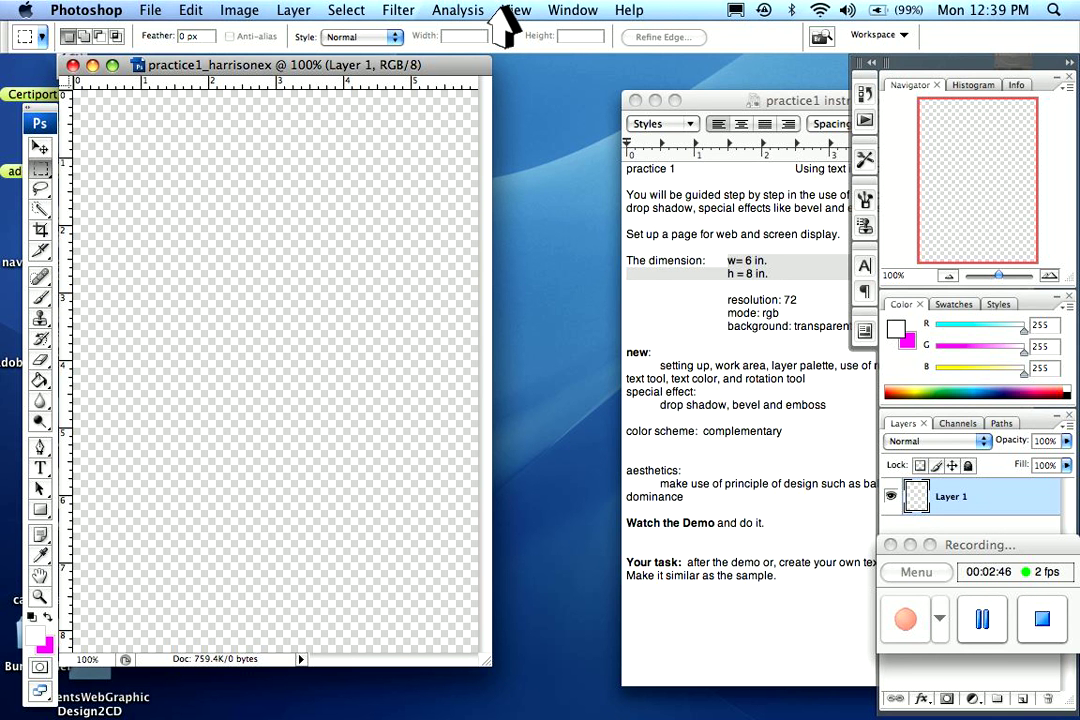
key("Tab")
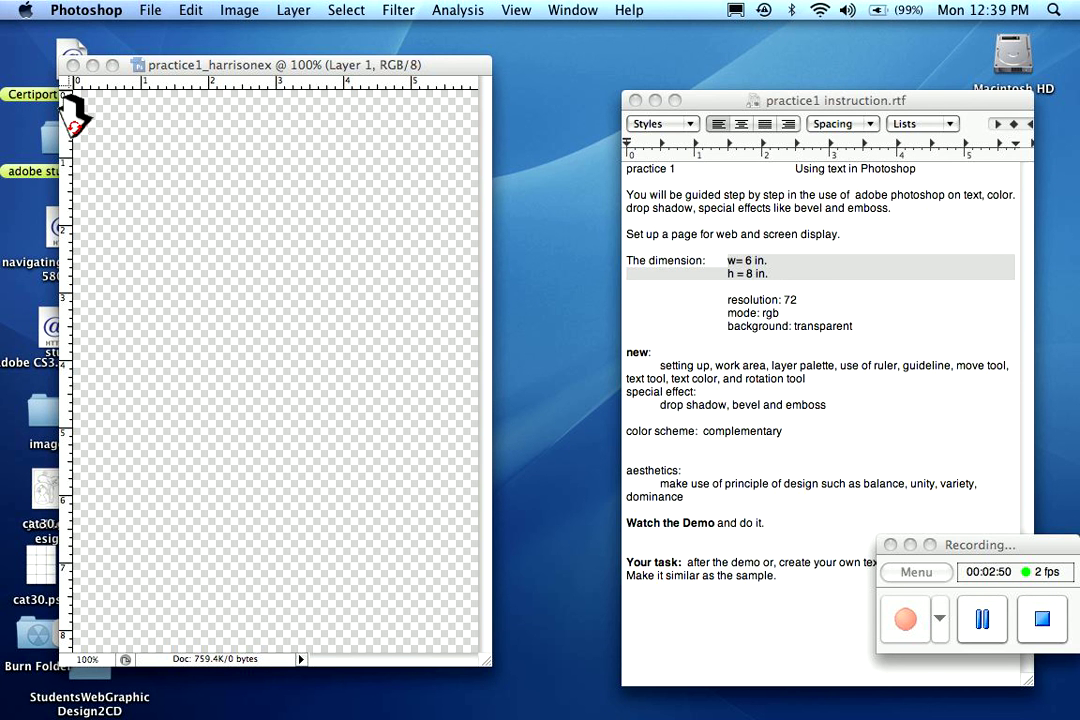
key("Tab")
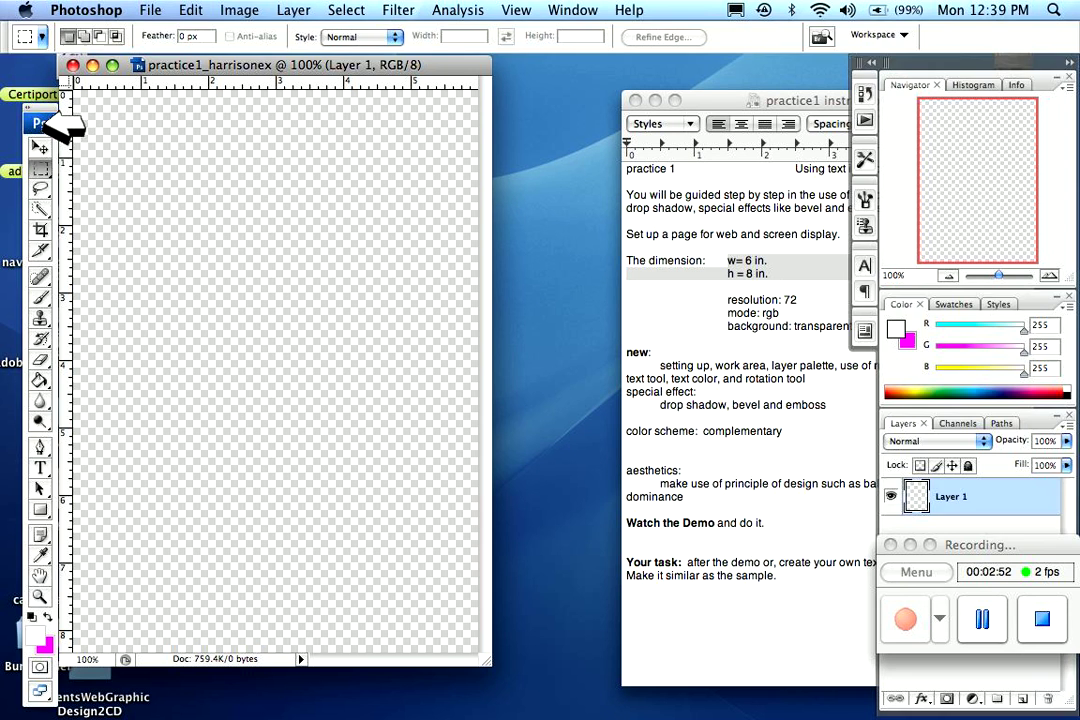
Place two vertical guides with the Move tool, one at the 2-inch mark and one at the 4-inch mark
key("Tab")
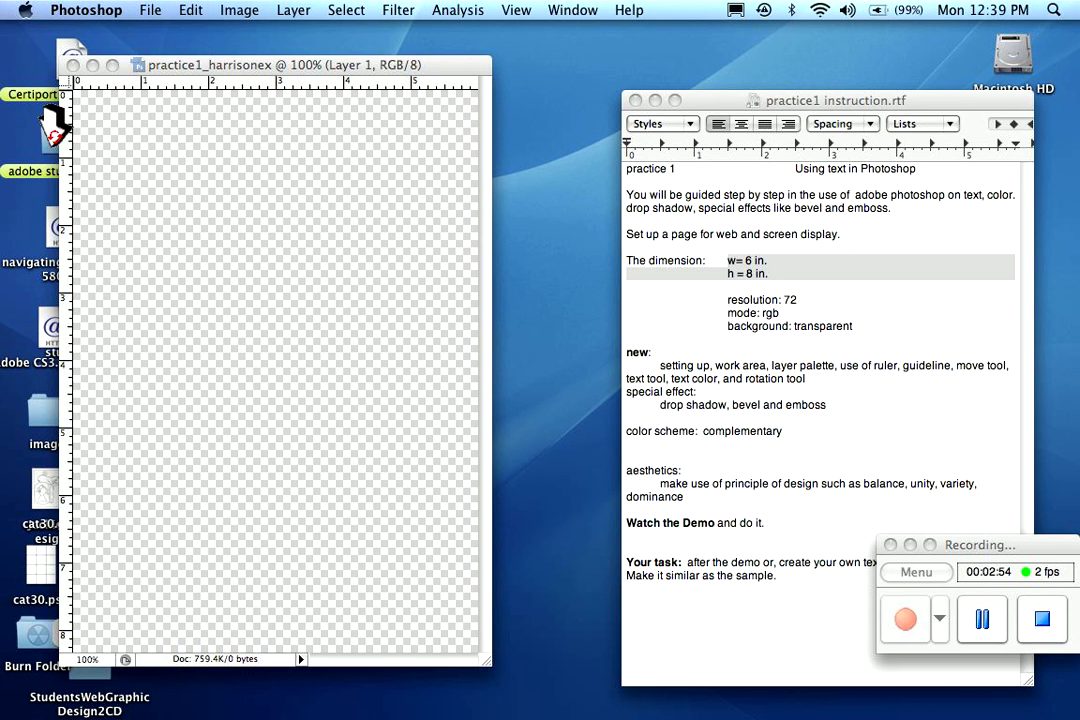
key("Tab")
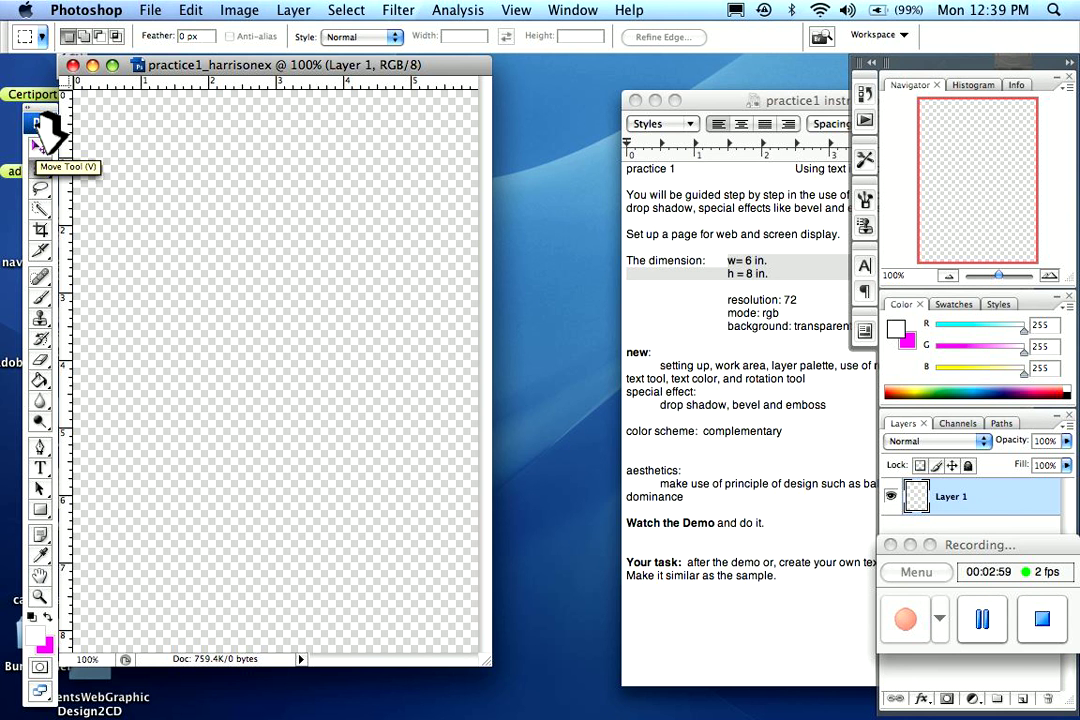
left_click(40, 136)
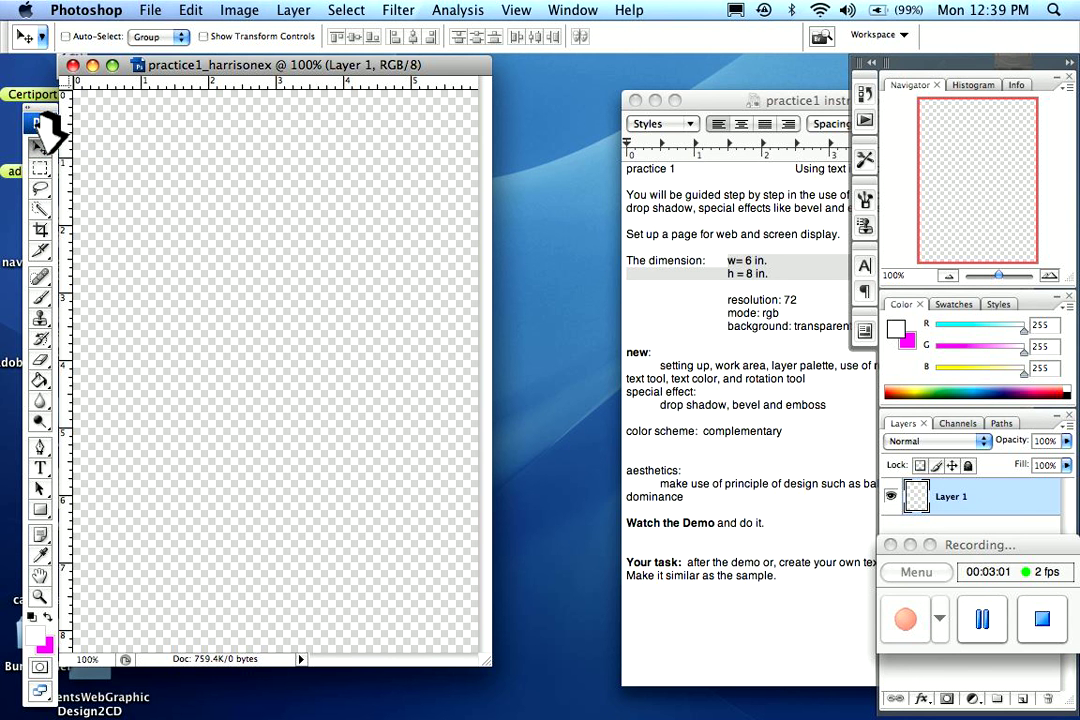
key("Tab")
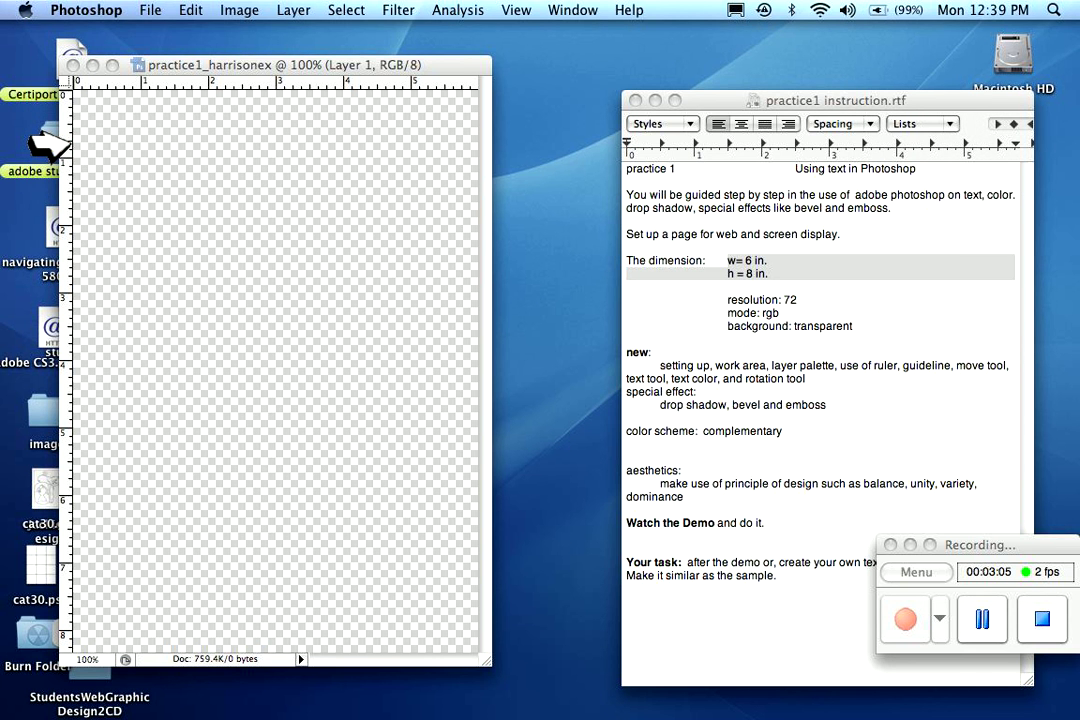
key("Tab")
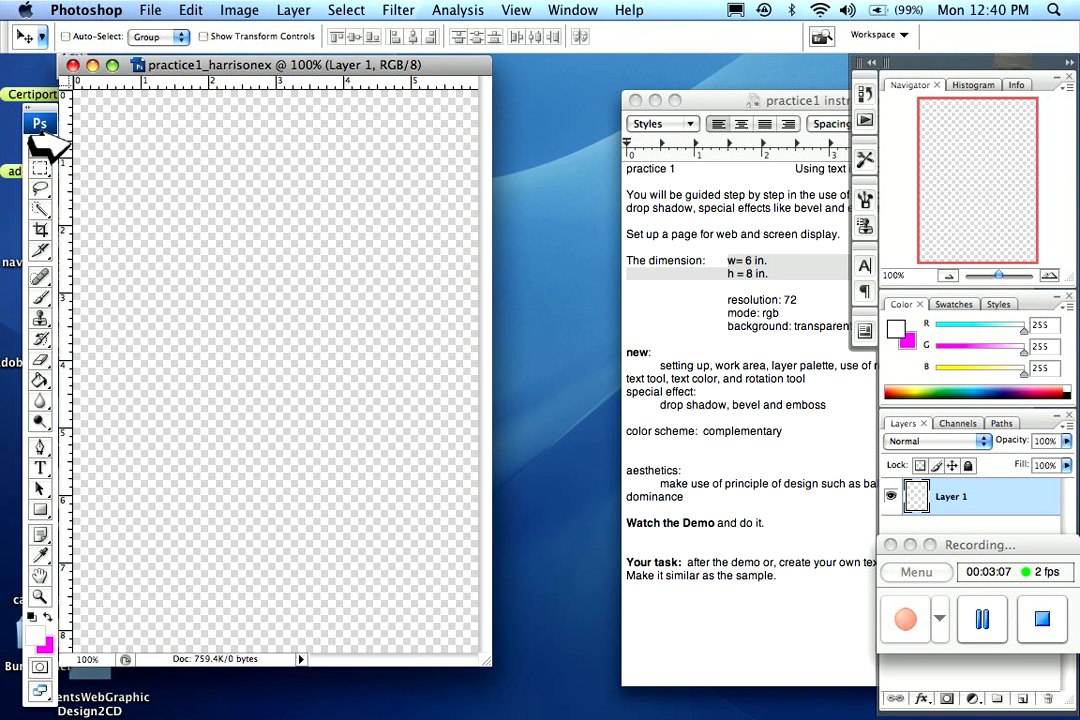
left_click_drag(66, 360, 207, 360)
left_click_drag(66, 360, 343, 360)
key("Tab")
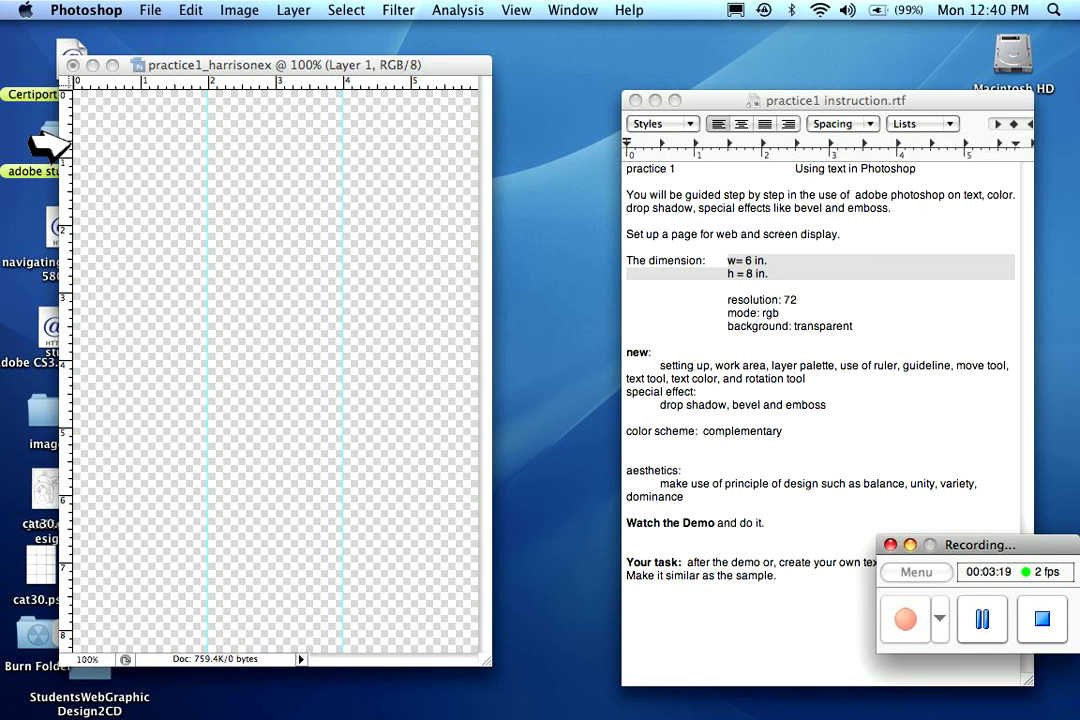
key("Tab")
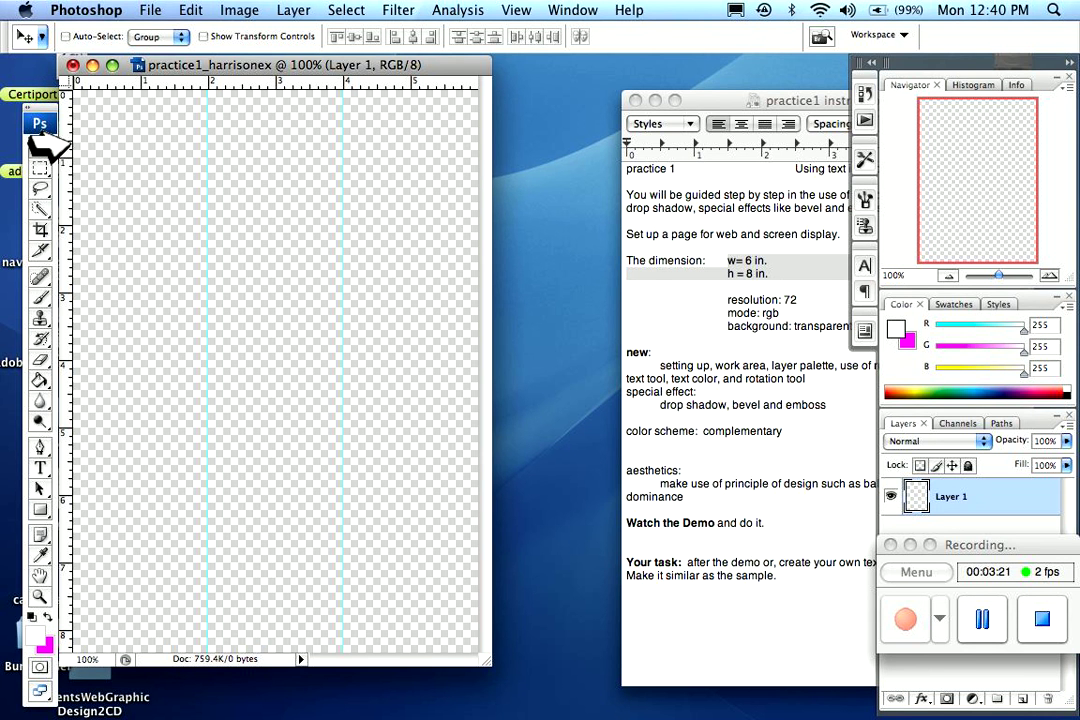
Activate the Horizontal Type Tool from the group of type tools
key("Tab")
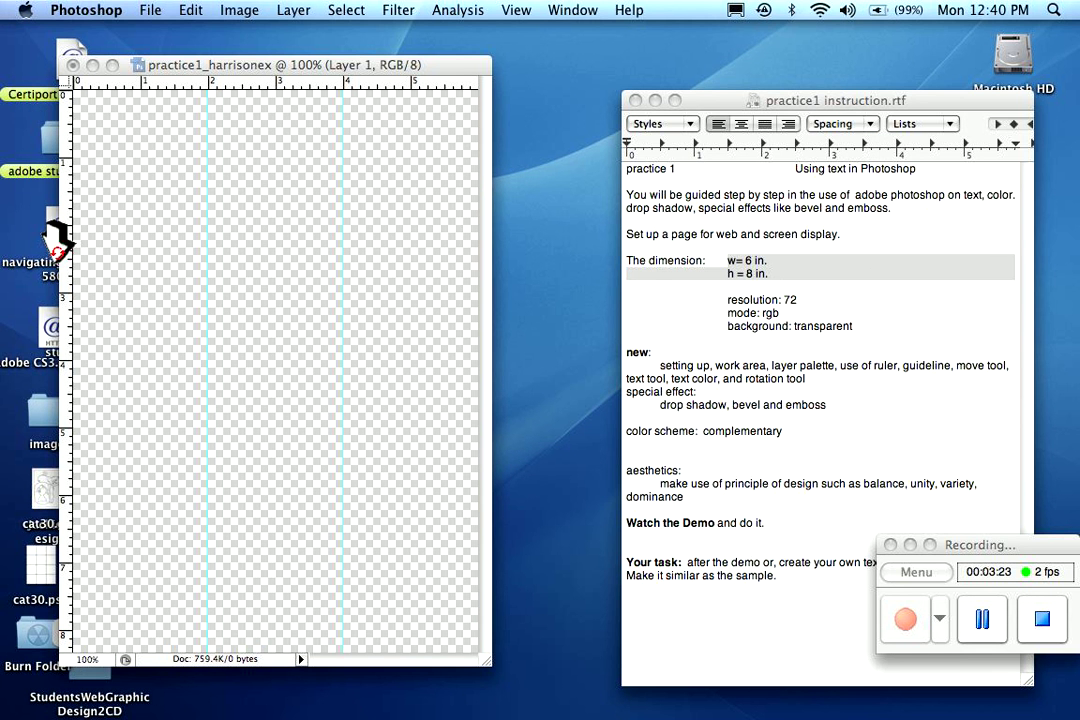
key("Tab")
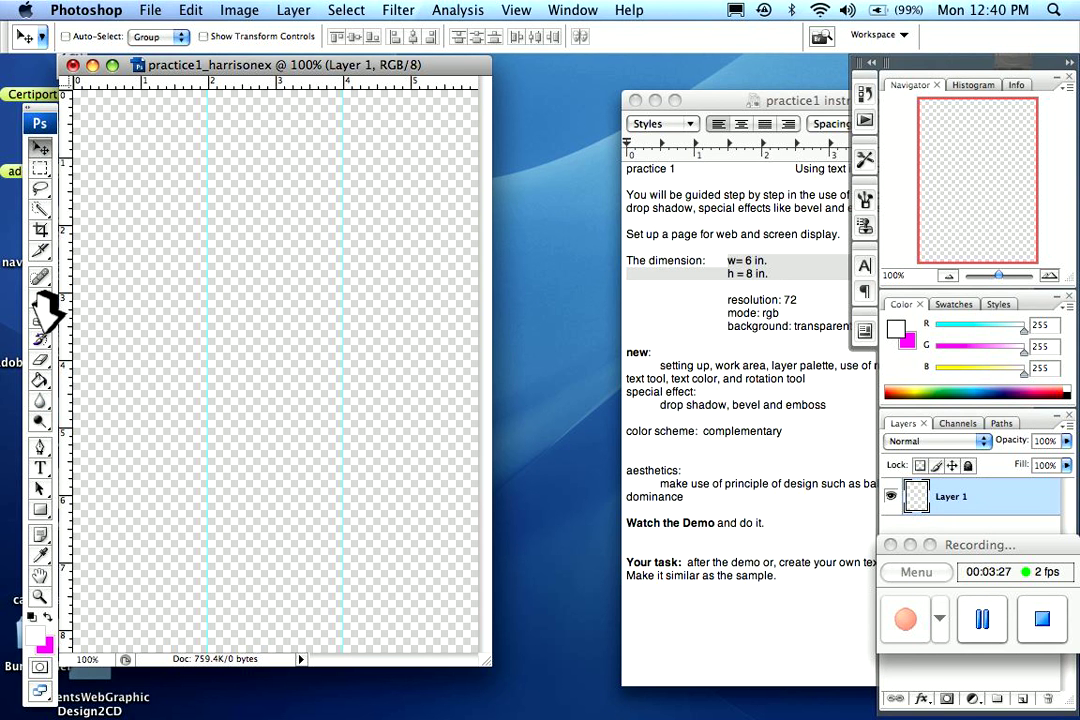
key("Tab")
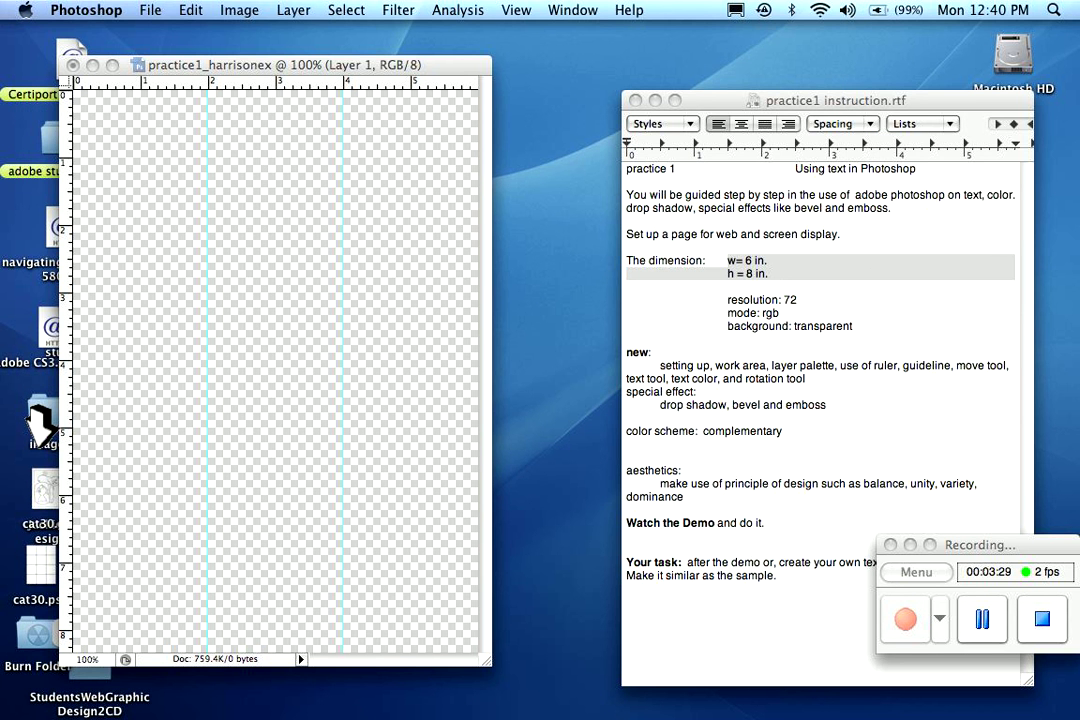
key("Tab")
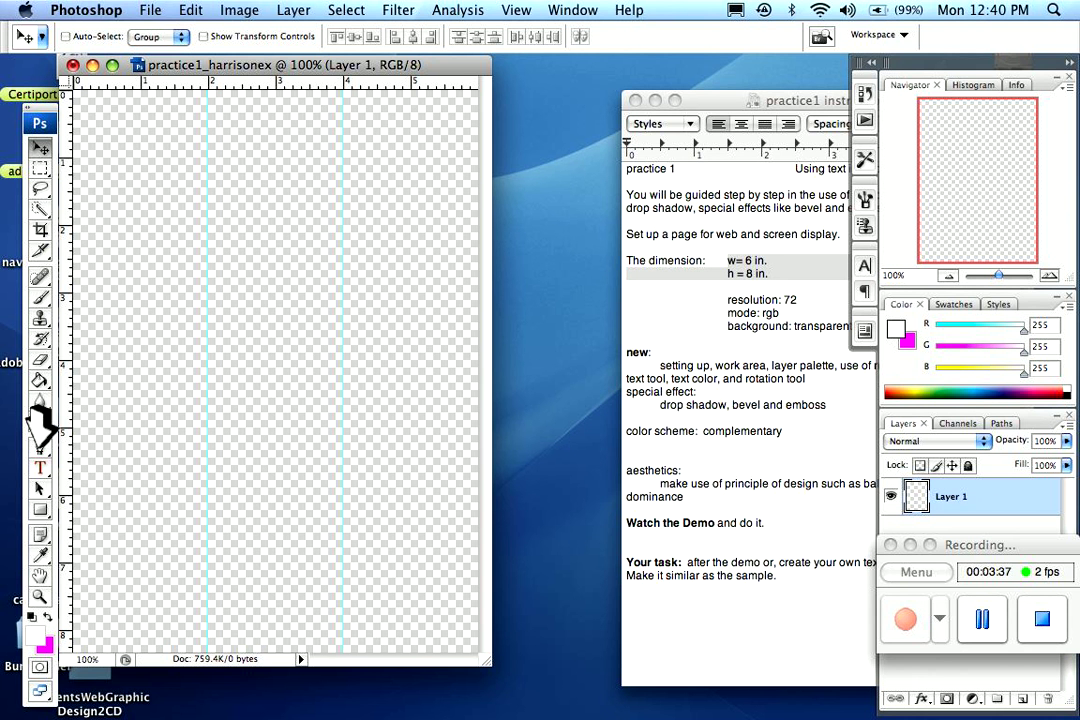
left_click(40, 467)
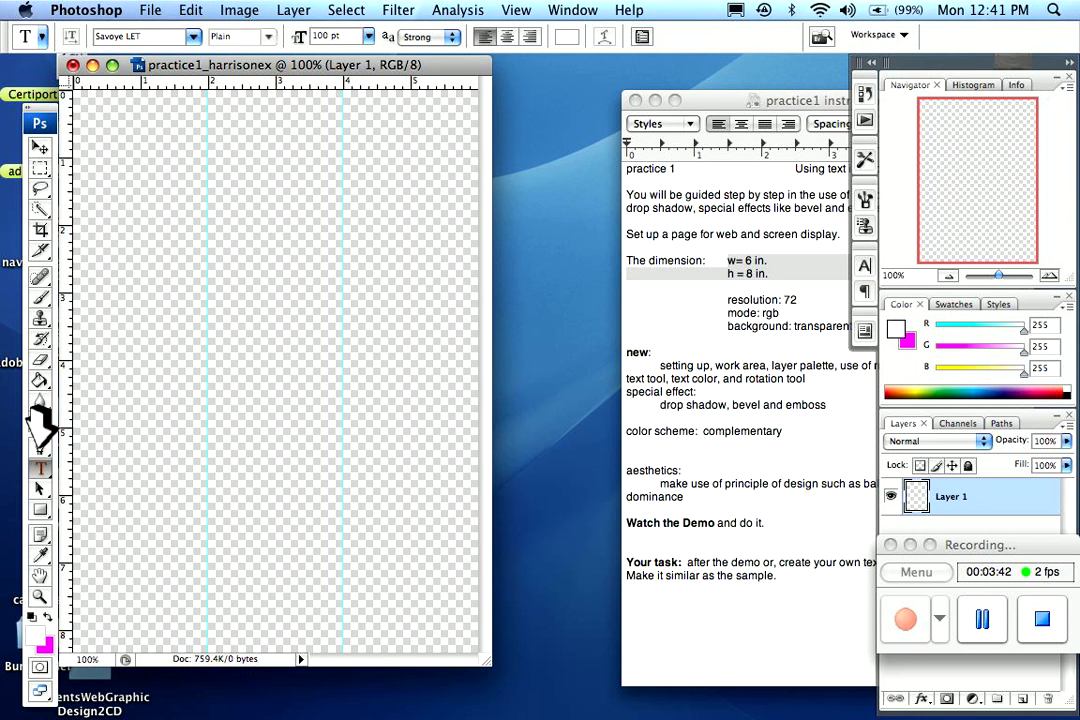
left_click(40, 466)
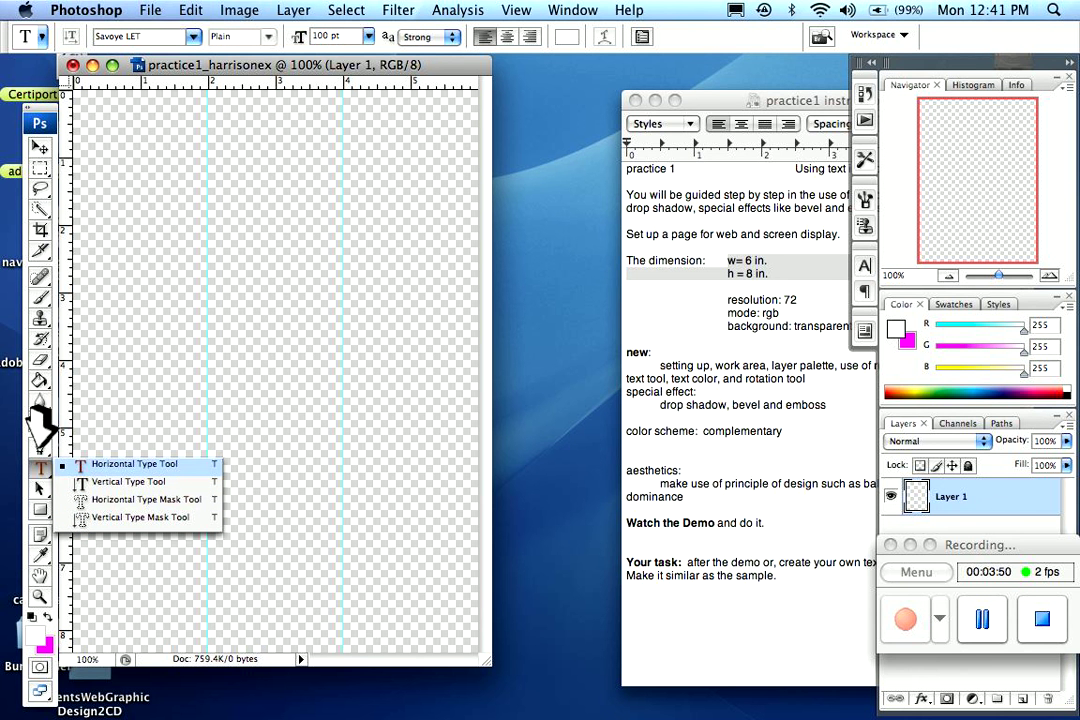
left_click(82, 464)
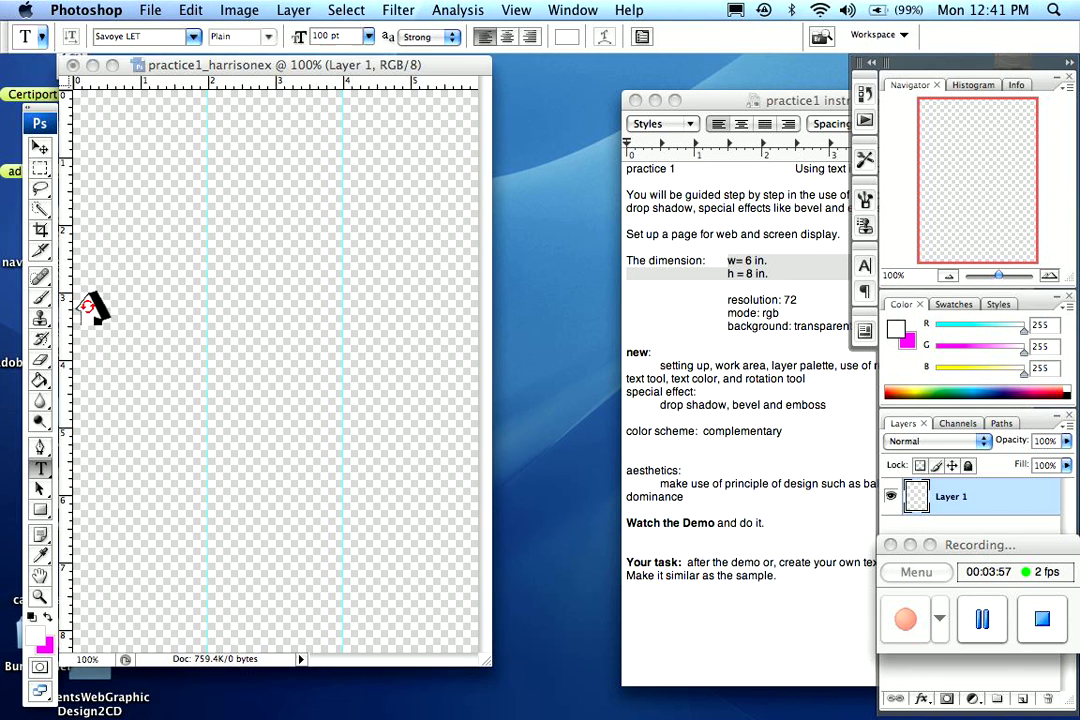
Set the type tool's font to Impact, Regular
key("Tab")
key("Tab")
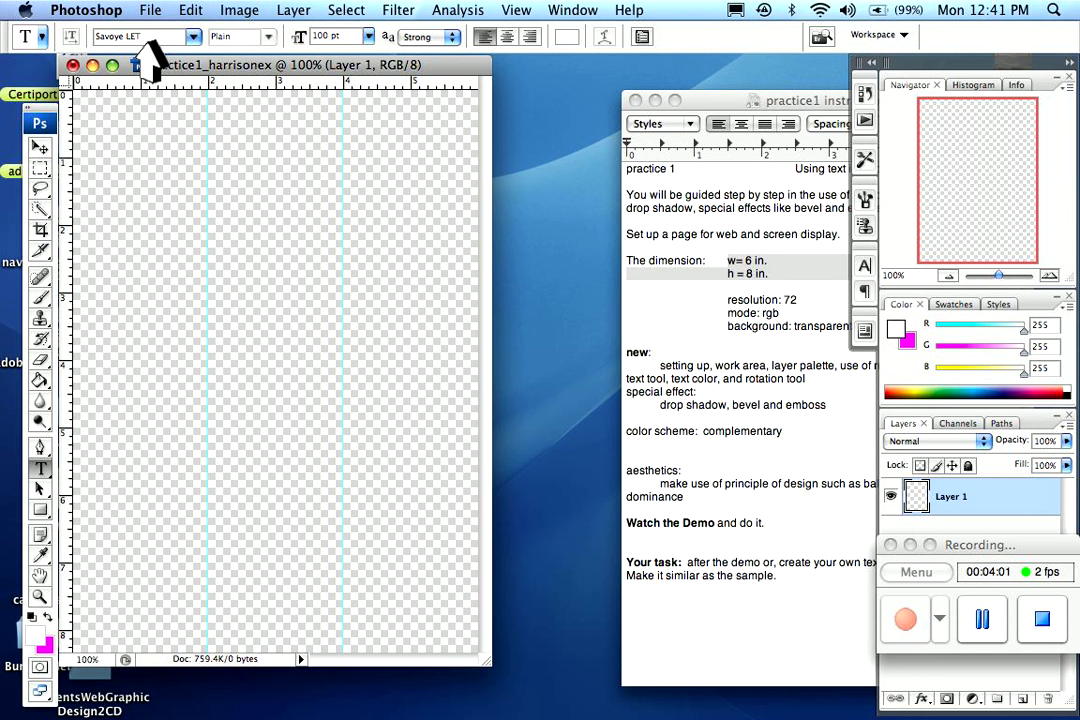
left_click(150, 36)
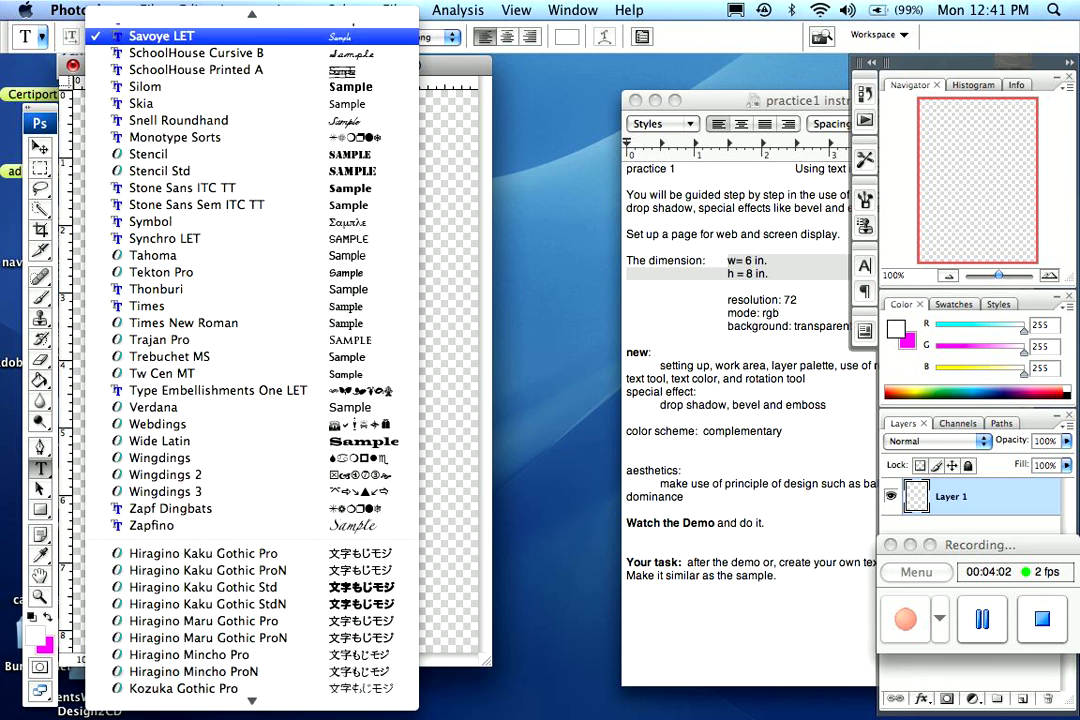
scroll(250, 360, "up", 10)
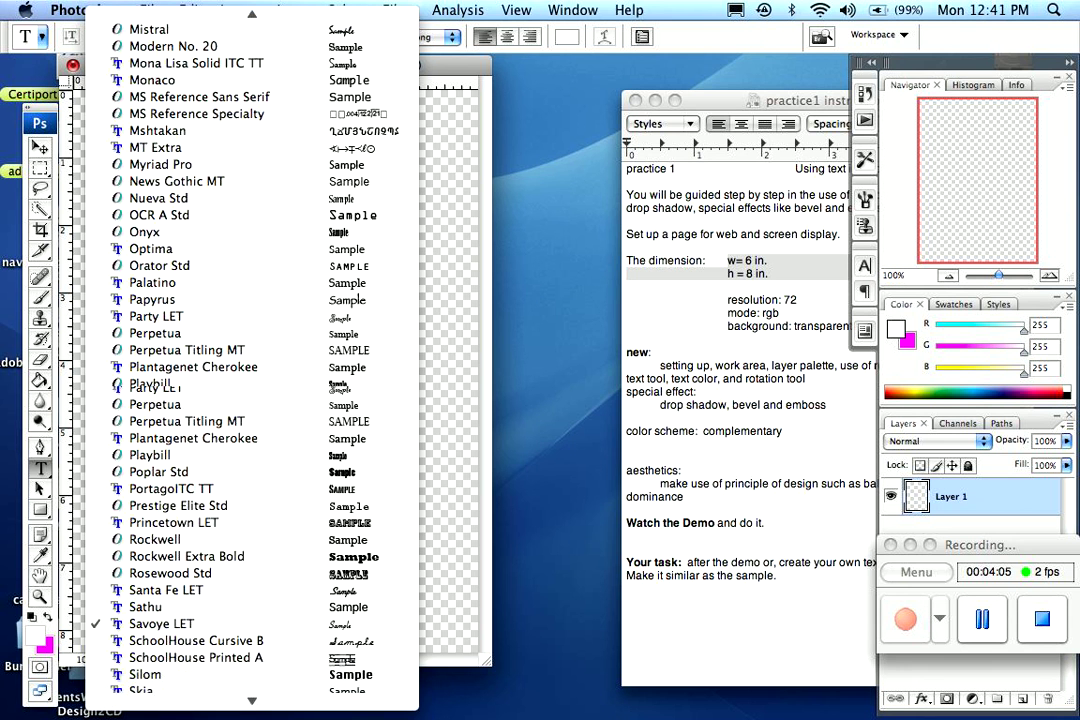
scroll(160, 103, "up", 6)
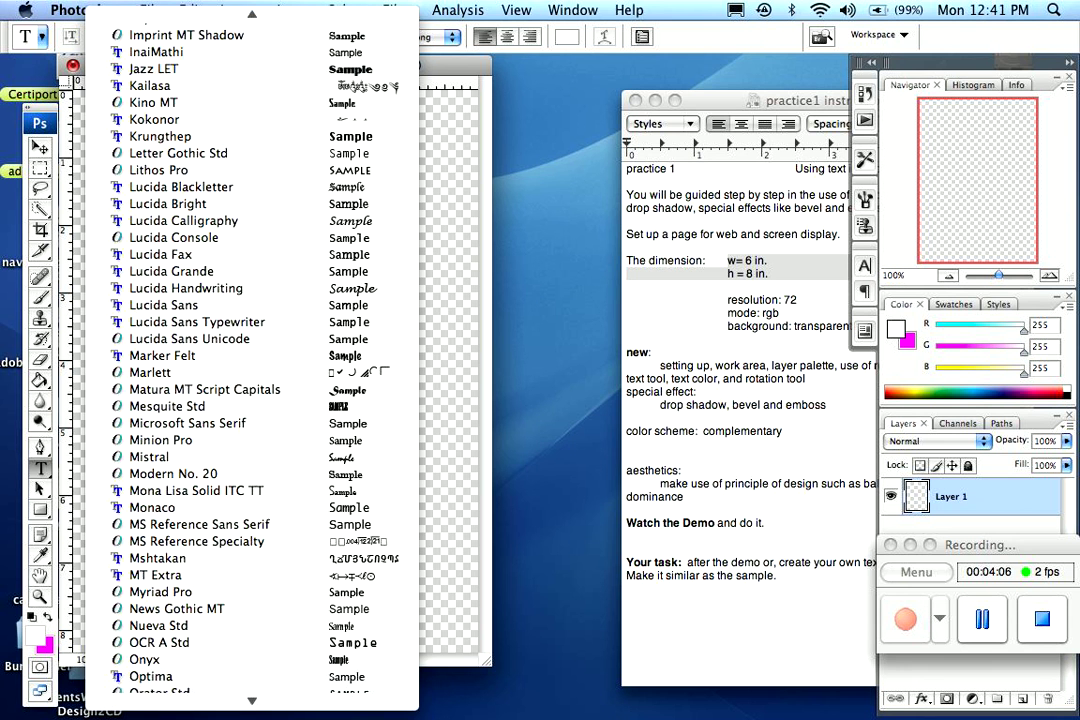
left_click(150, 36)
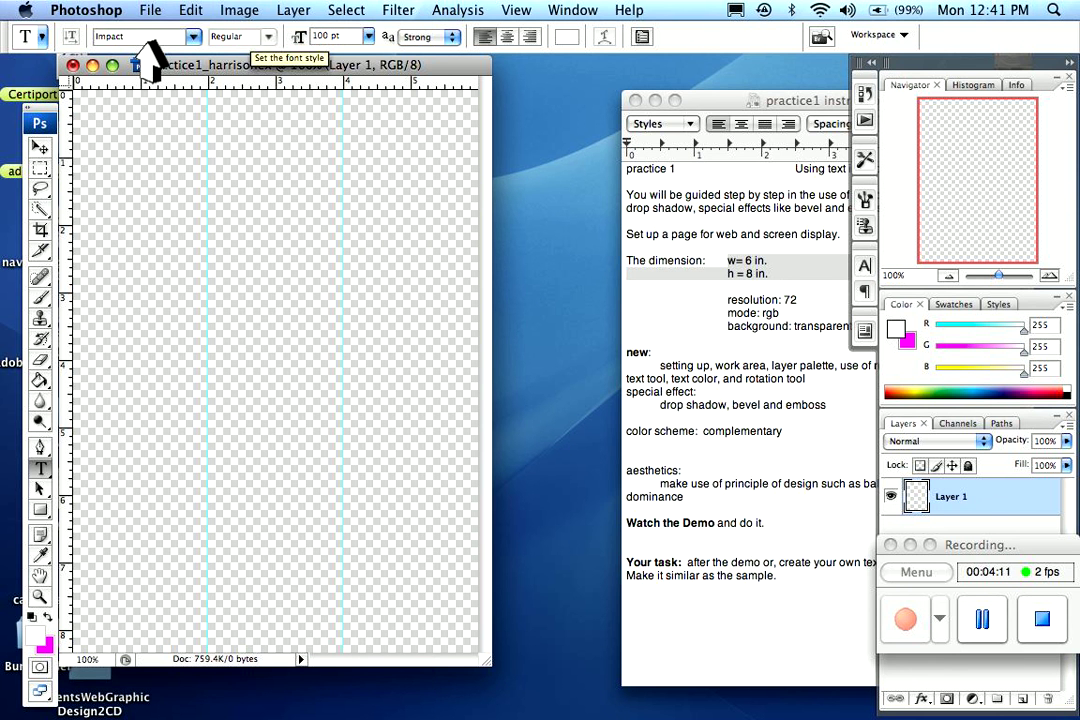
Set the type tool's font size to 48 pt
key("Tab")
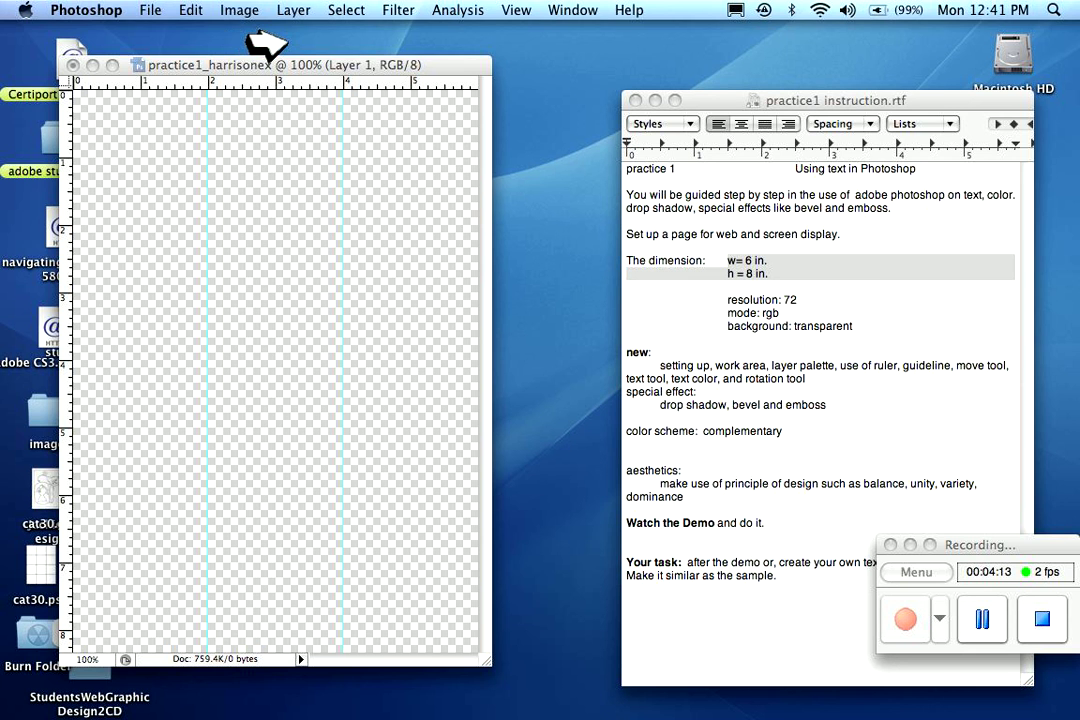
key("Tab")
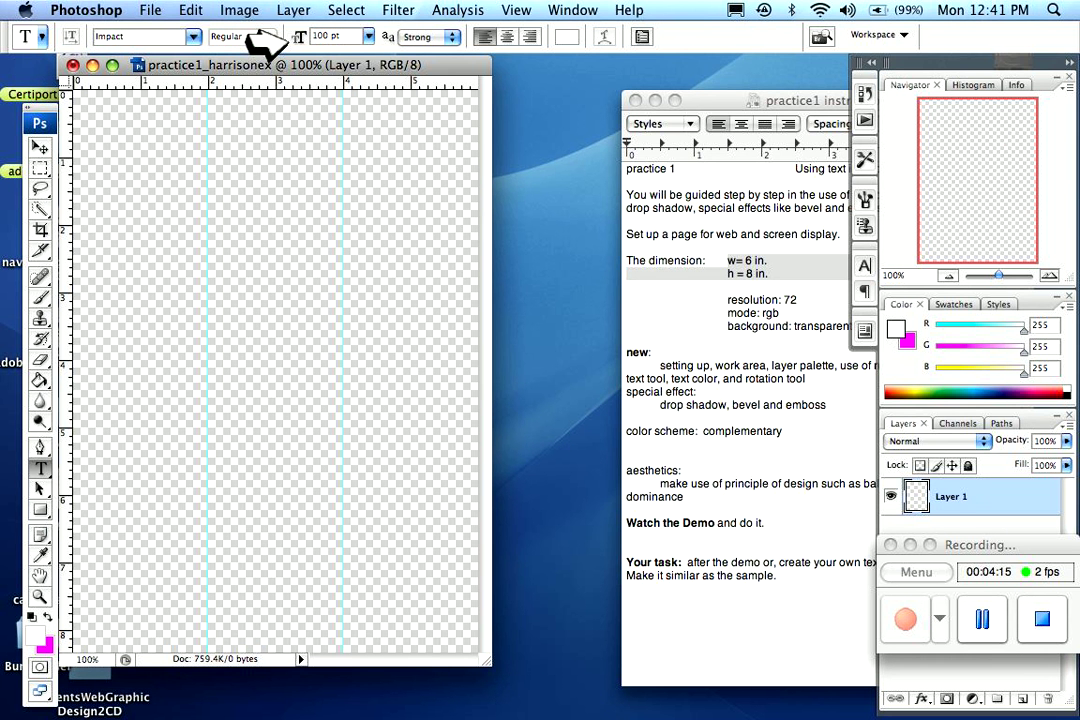
left_click(285, 40)
type("48")
key("Tab")
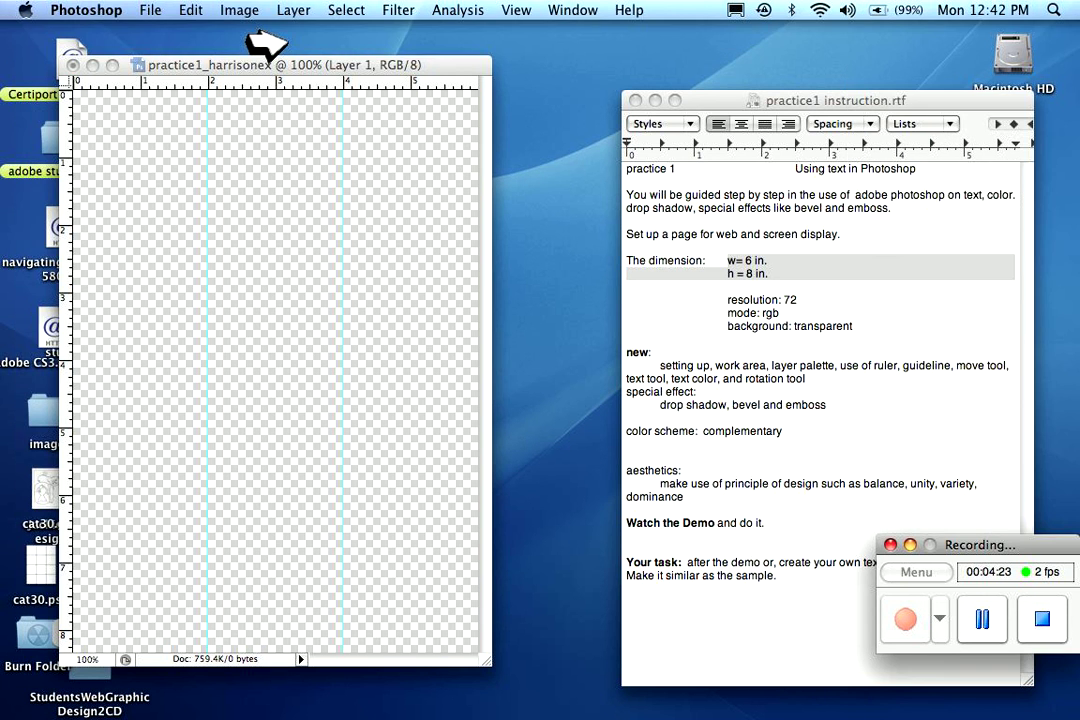
key("Tab")
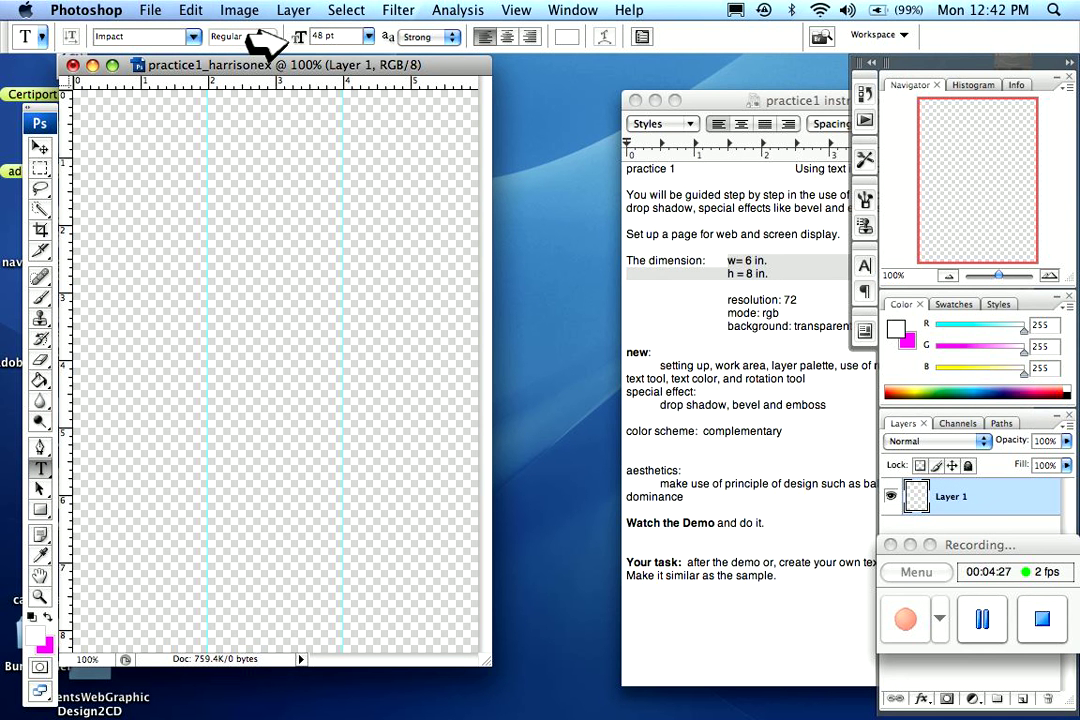
Set the text color to the web-safe orange with RGB 255, 153, 51
key("Tab")
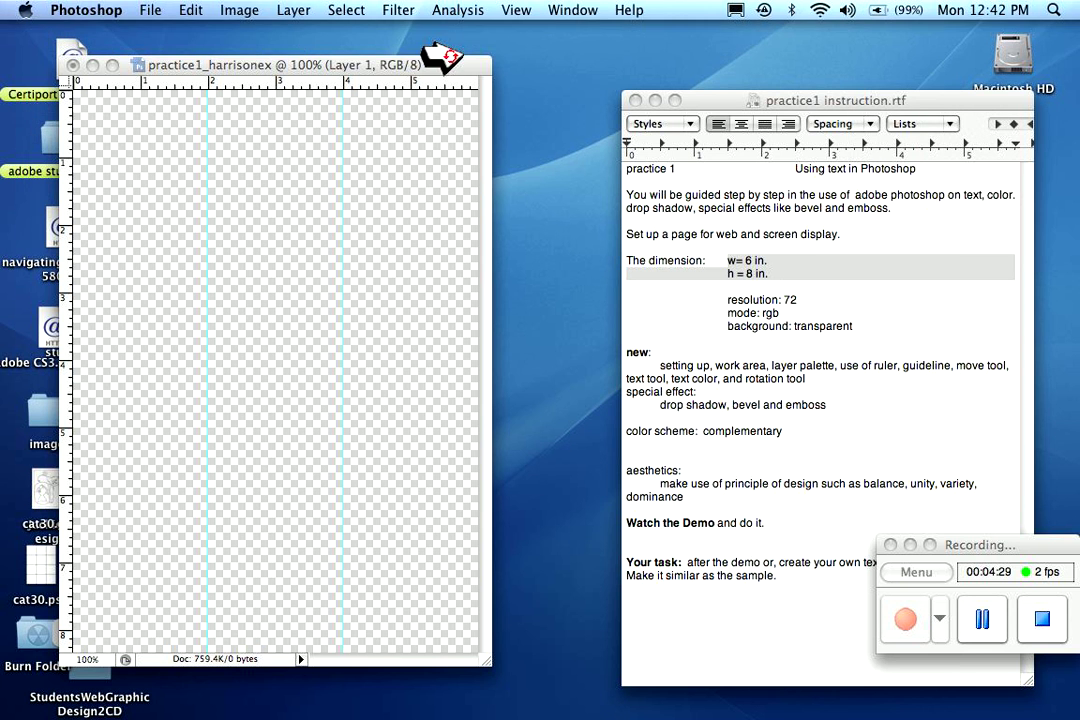
key("Tab")
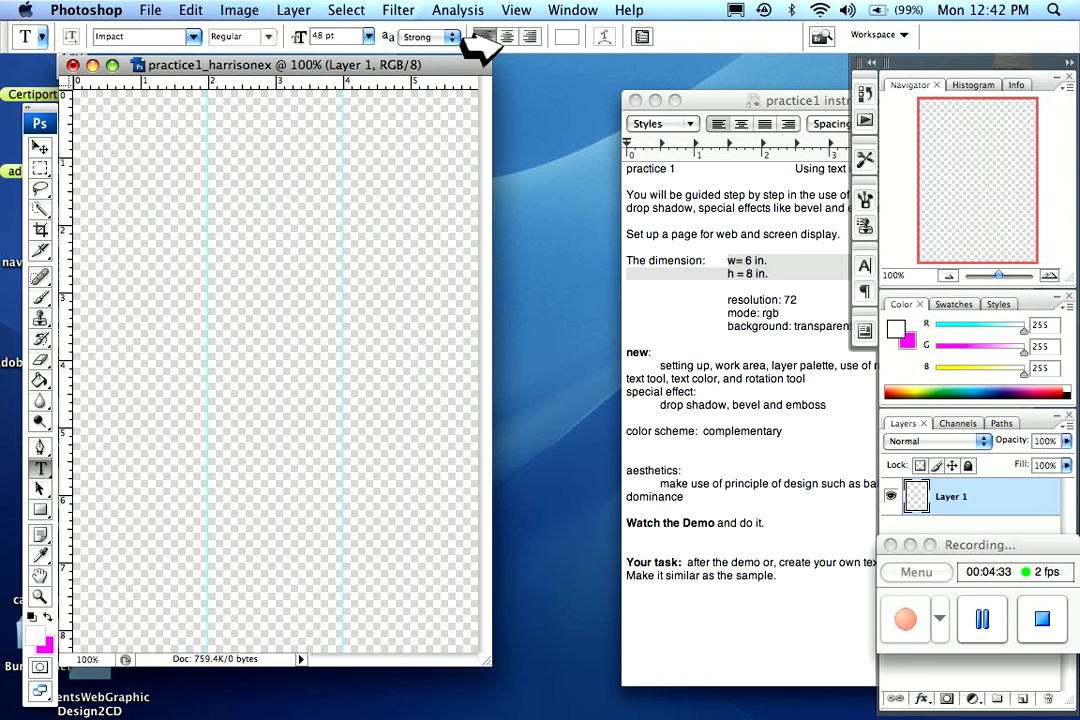
key("Tab")
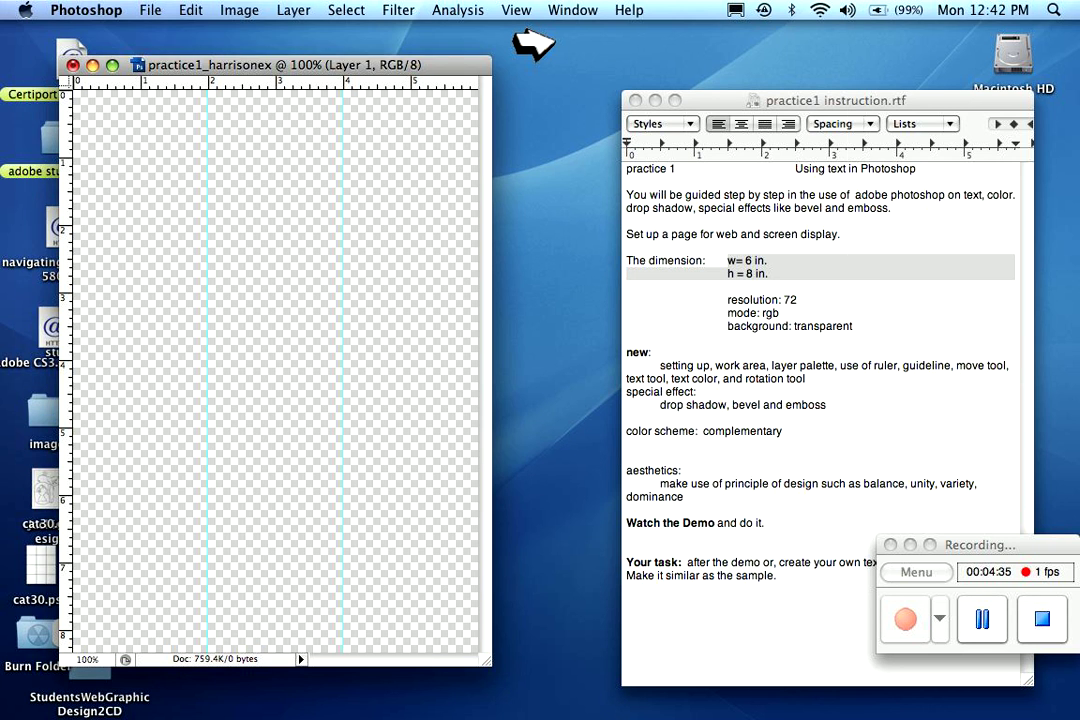
key("Tab")
left_click(554, 42)
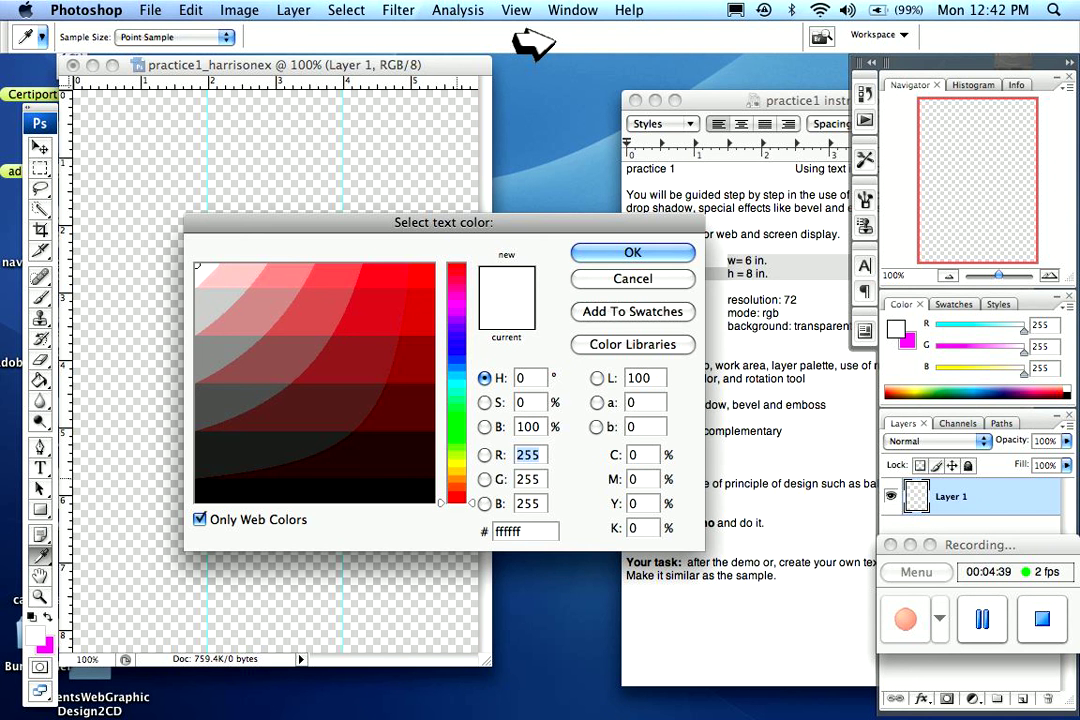
left_click(457, 479)
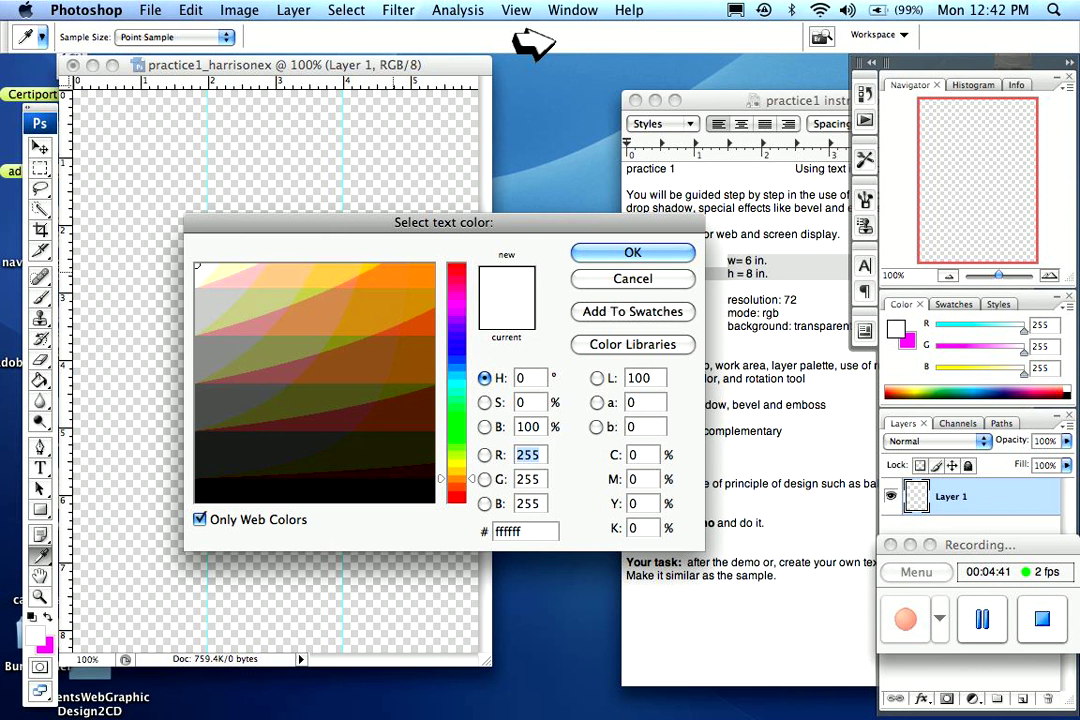
left_click(393, 272)
left_click(633, 253)
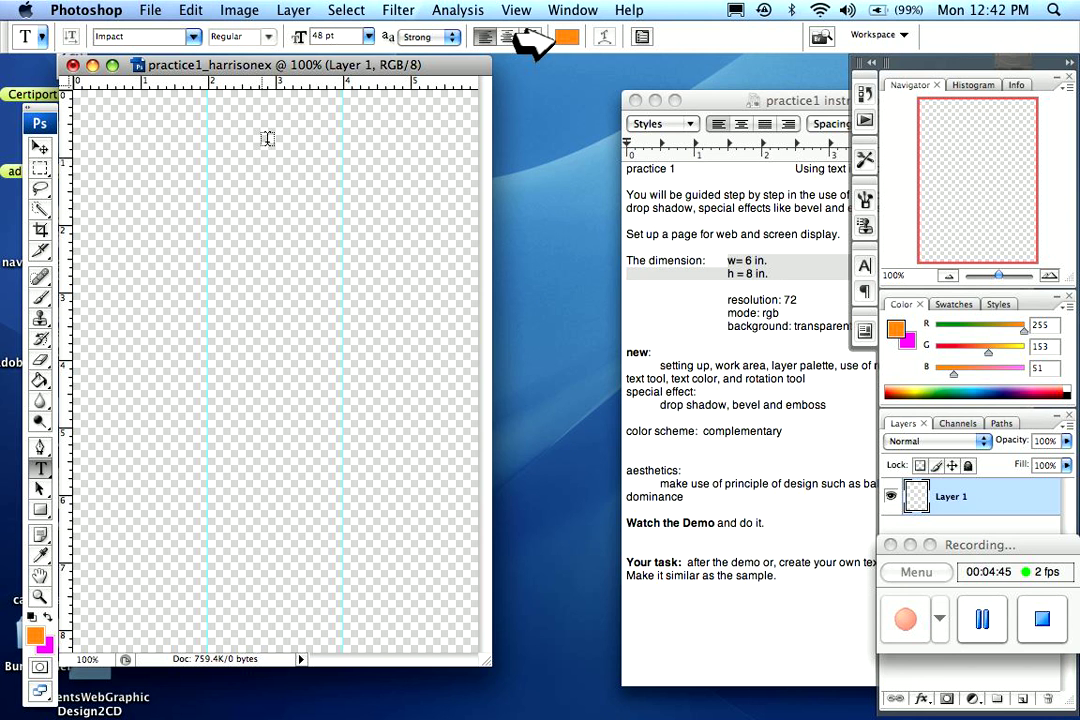
Add the text "Graphic" near the top of the page, starting about 3 in across, on the line below the insertion point
key("Tab")
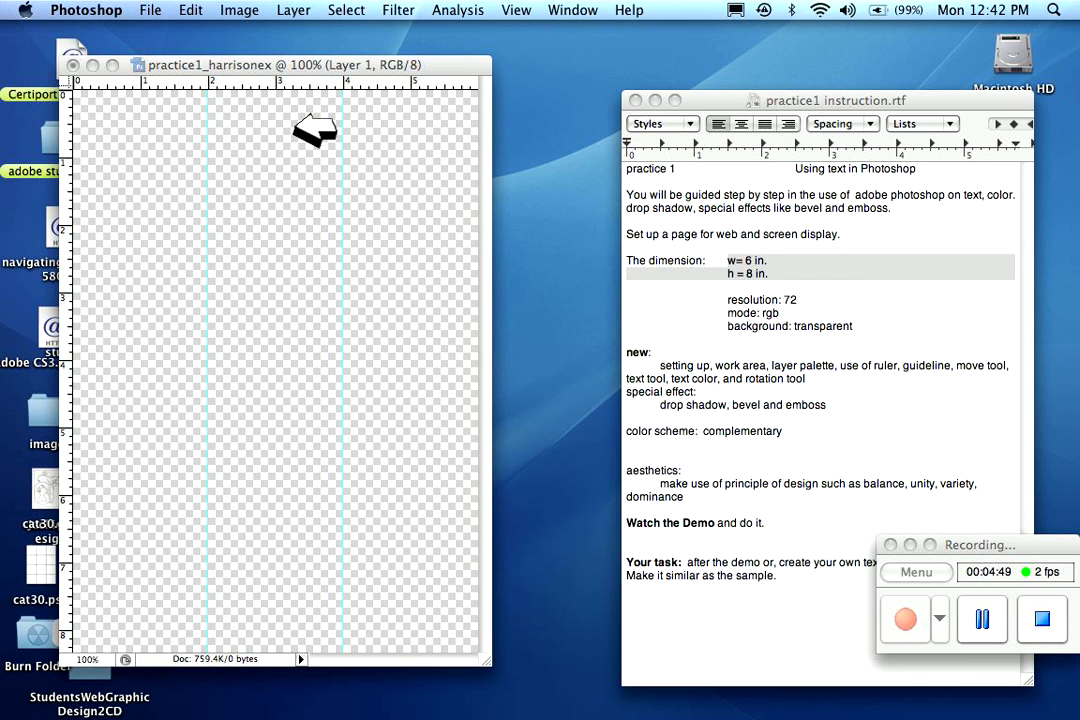
key("Tab")
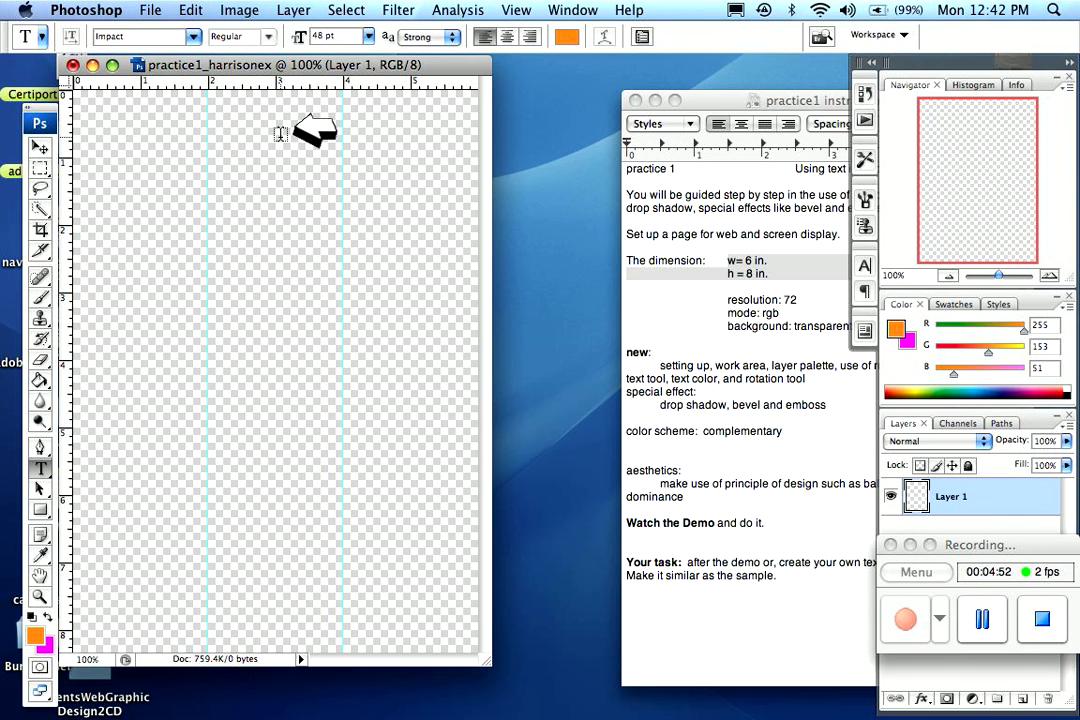
left_click(280, 134)
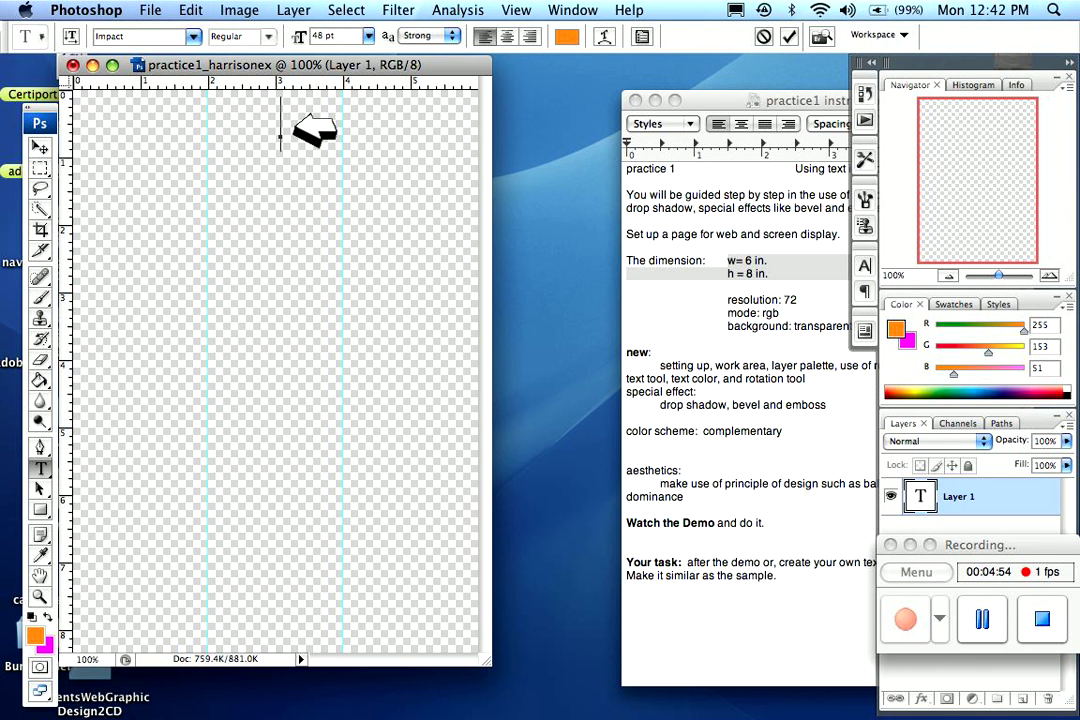
key("Tab")
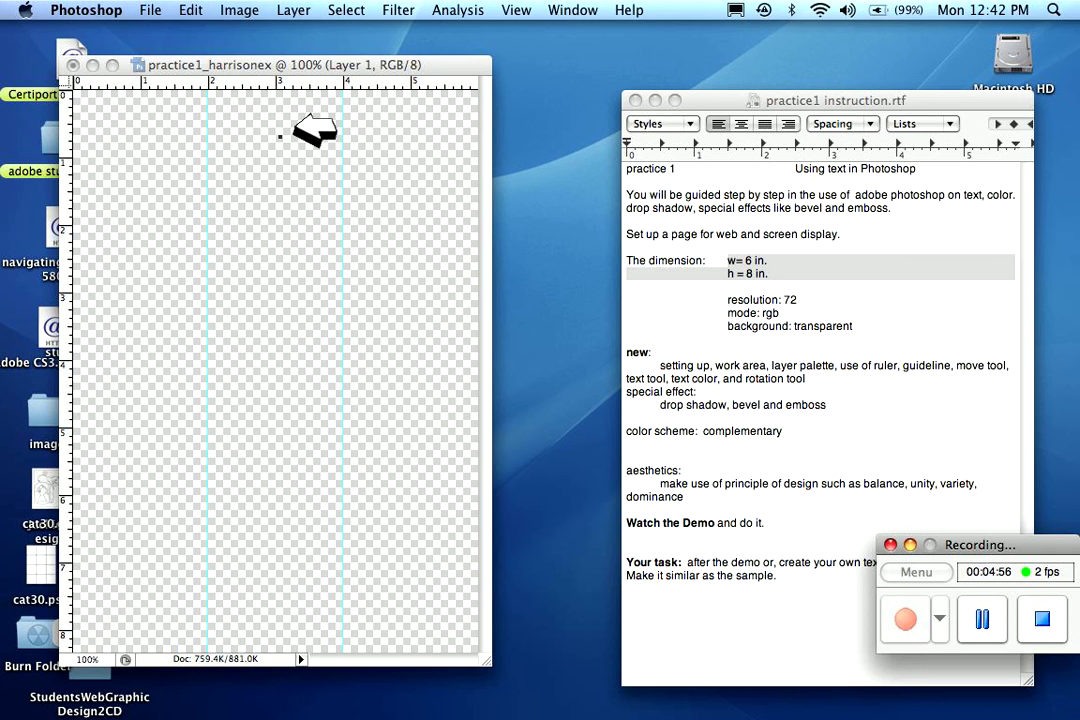
key("Tab")
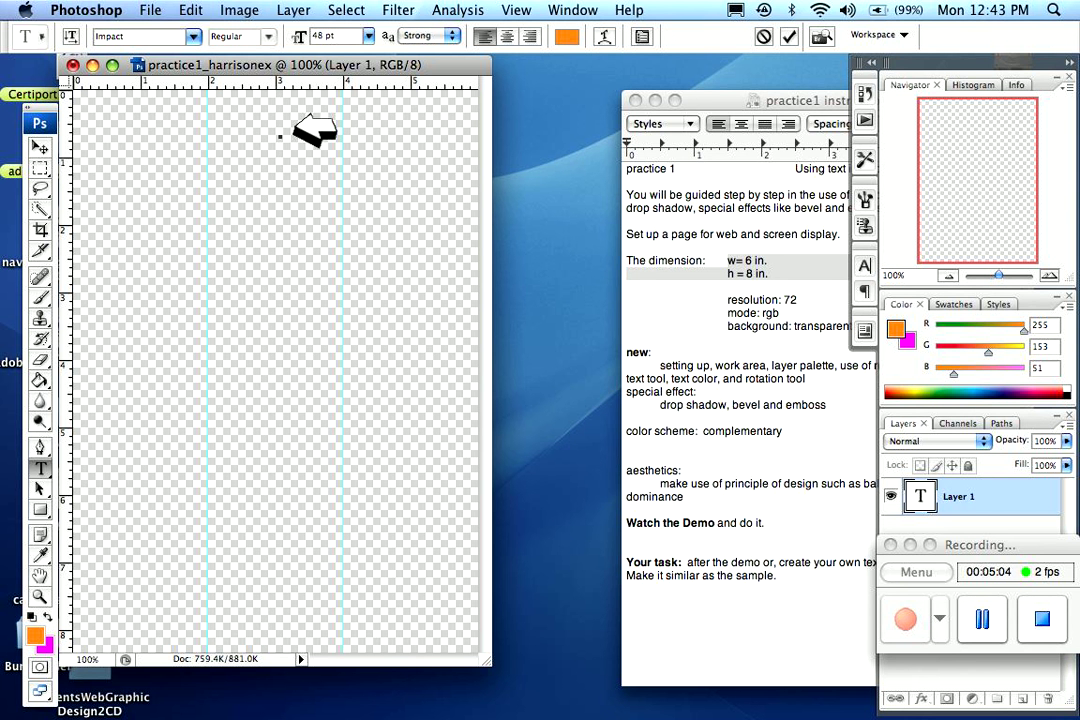
type("U")
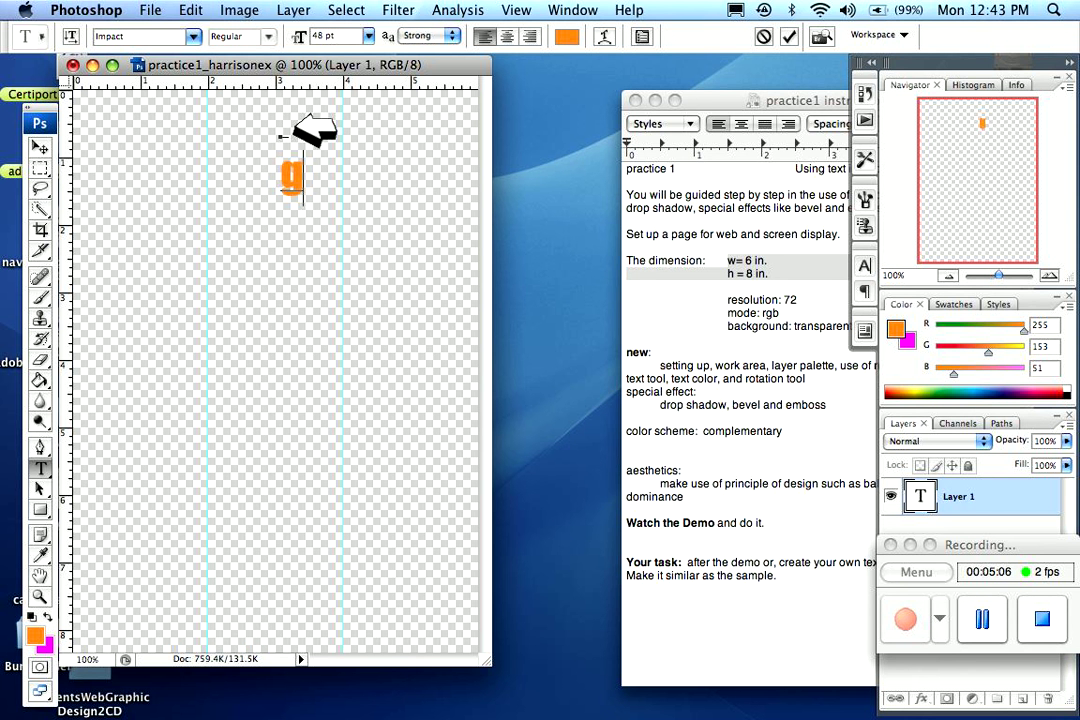
key("BackSpace")
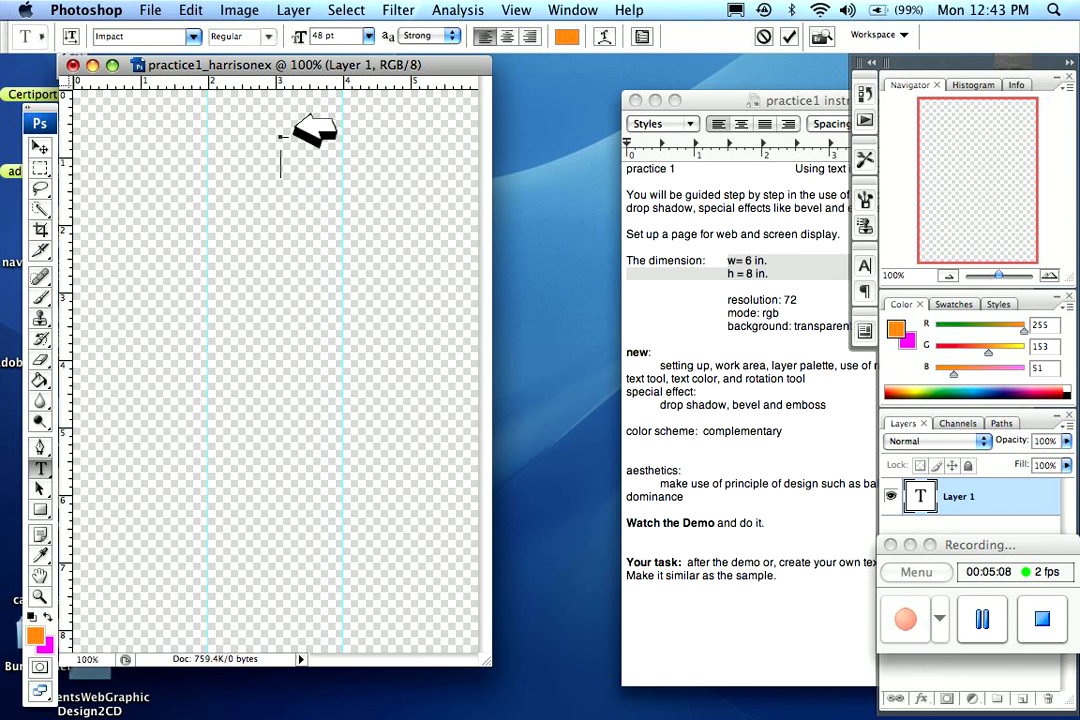
type("G")
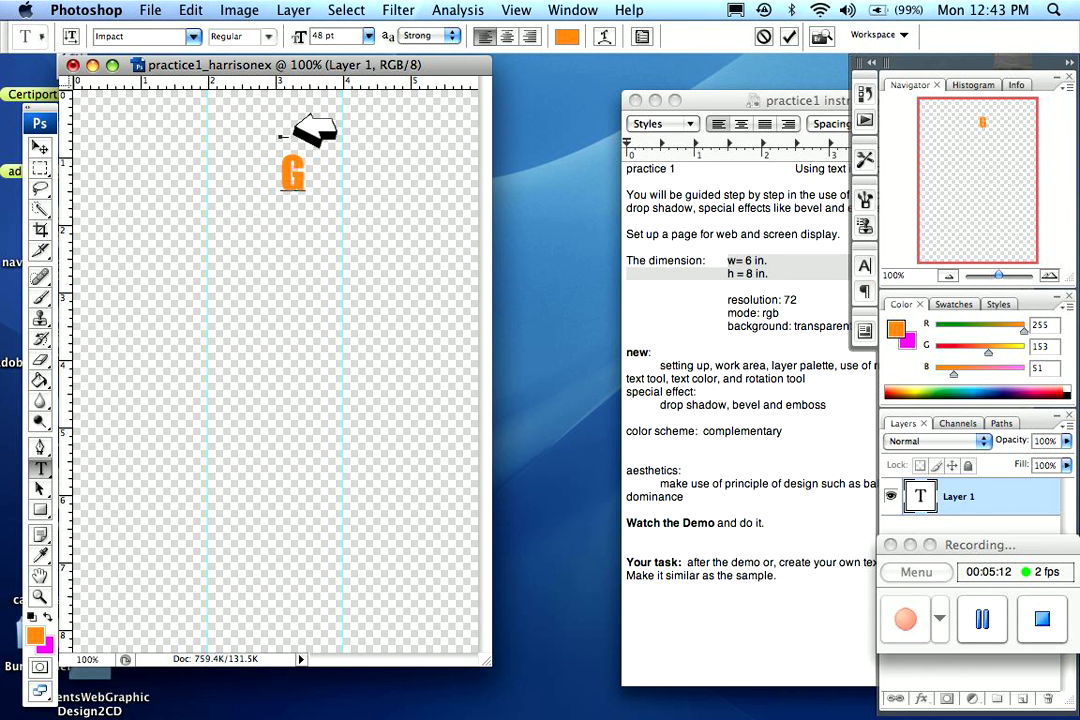
type("raph")
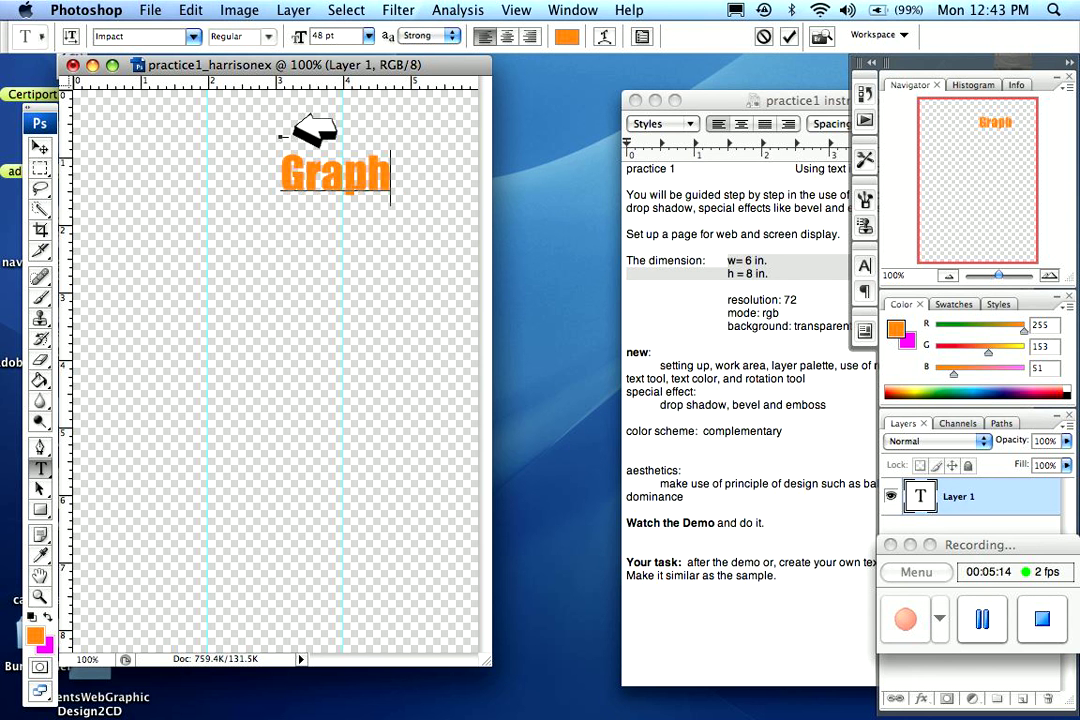
type("ic")
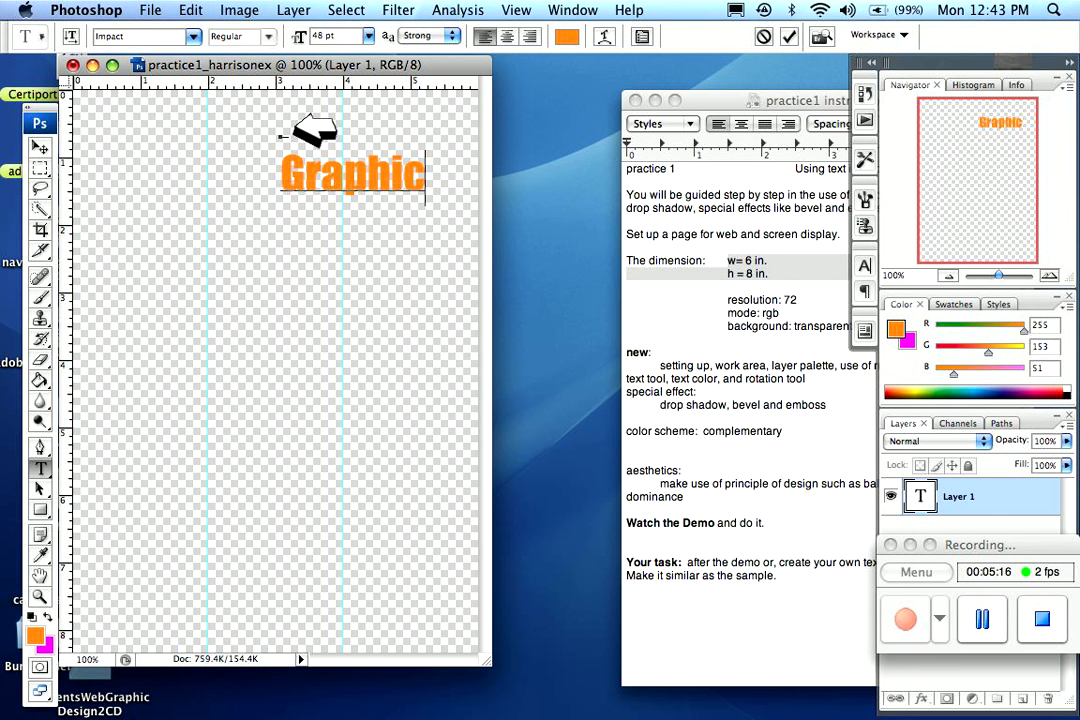
key("super+Tab")
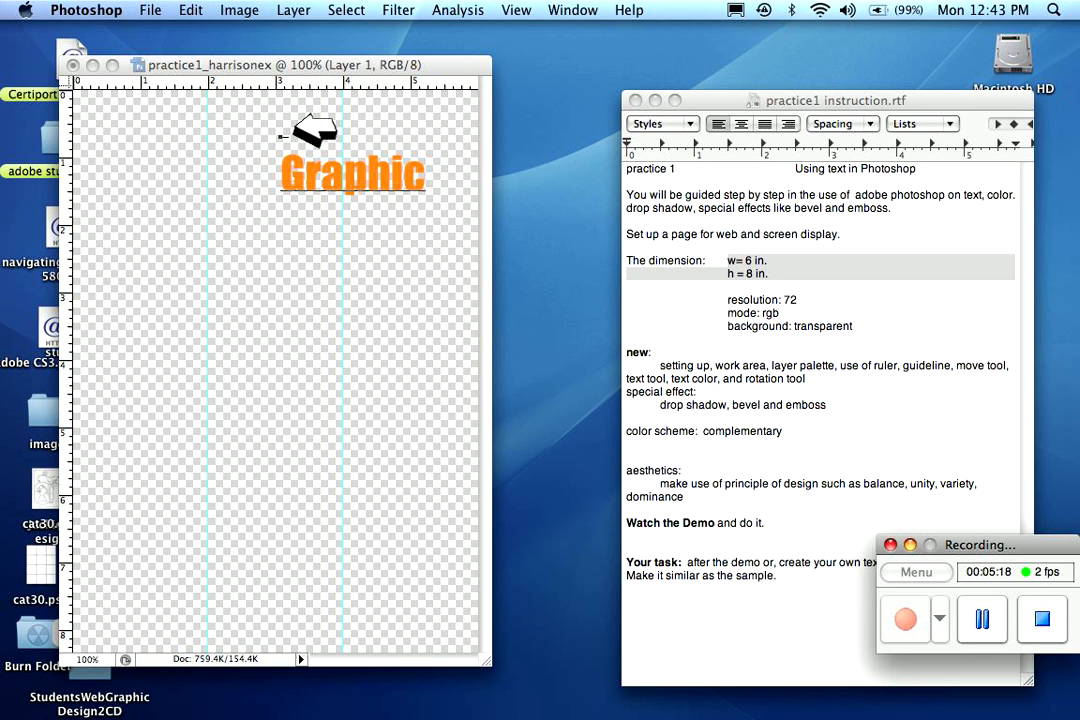
key("super+Tab")
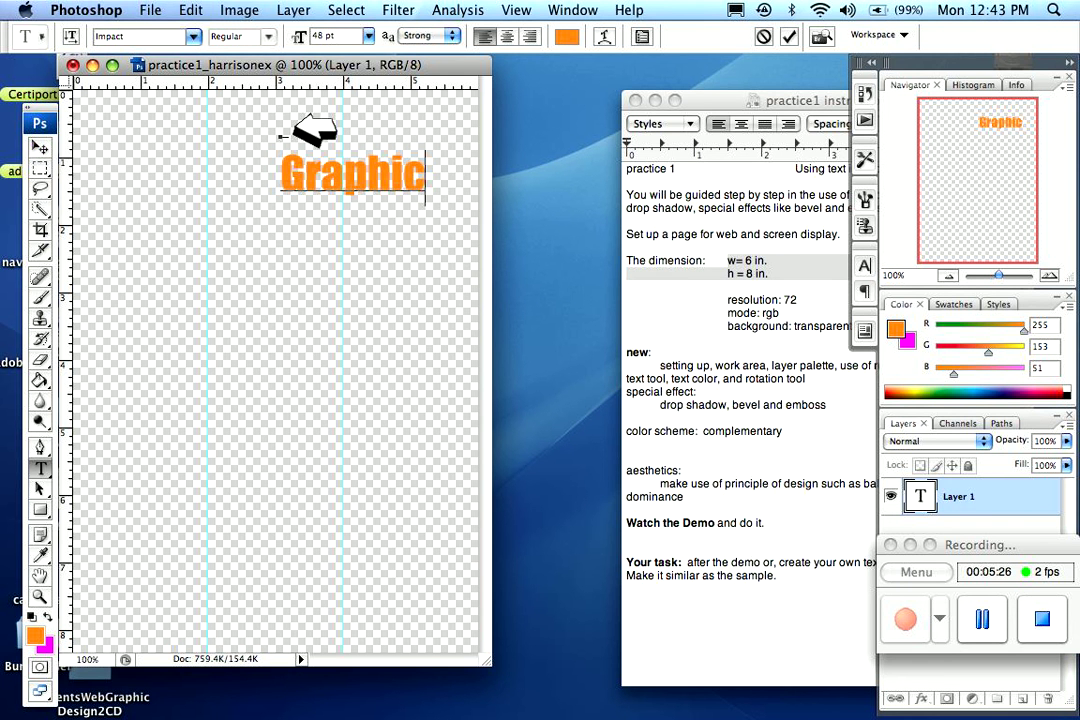
Commit the text and move the word "Graphic" so it is centered between the two vertical guides near the page's top
key("super+Tab")
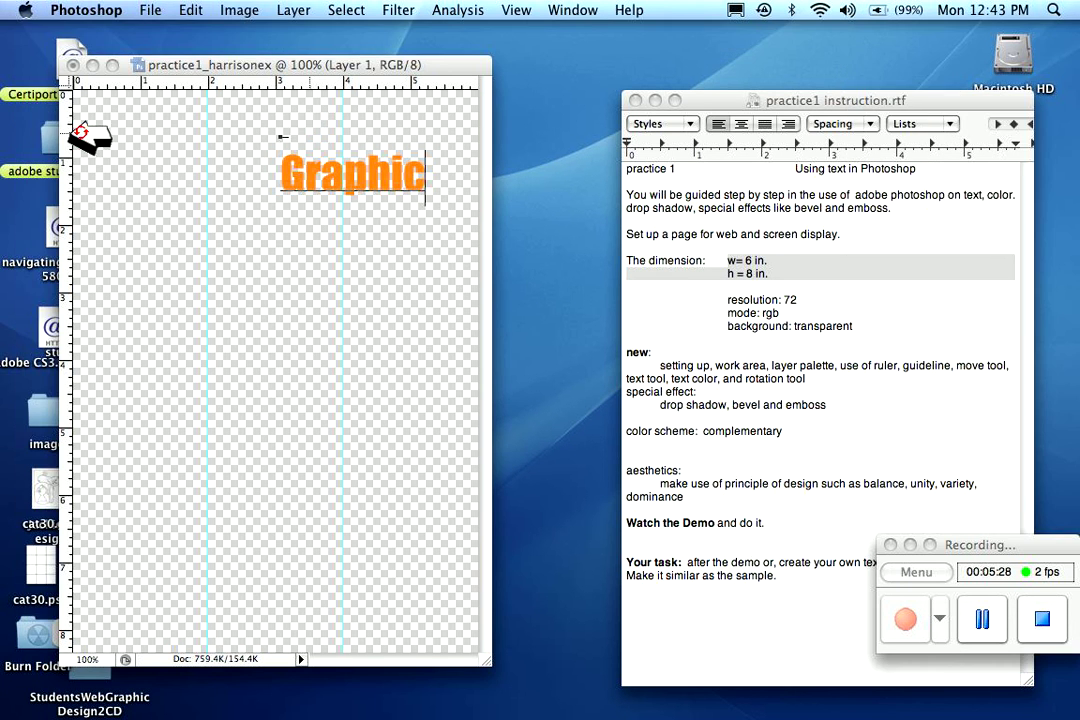
left_click(70, 133)
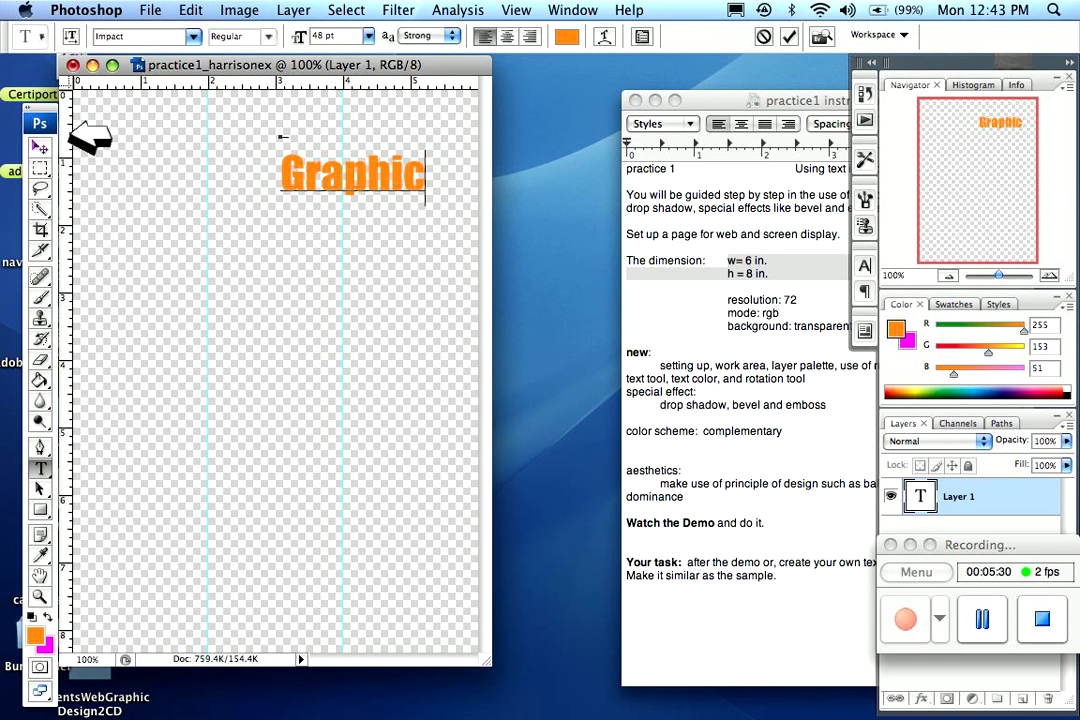
left_click(41, 147)
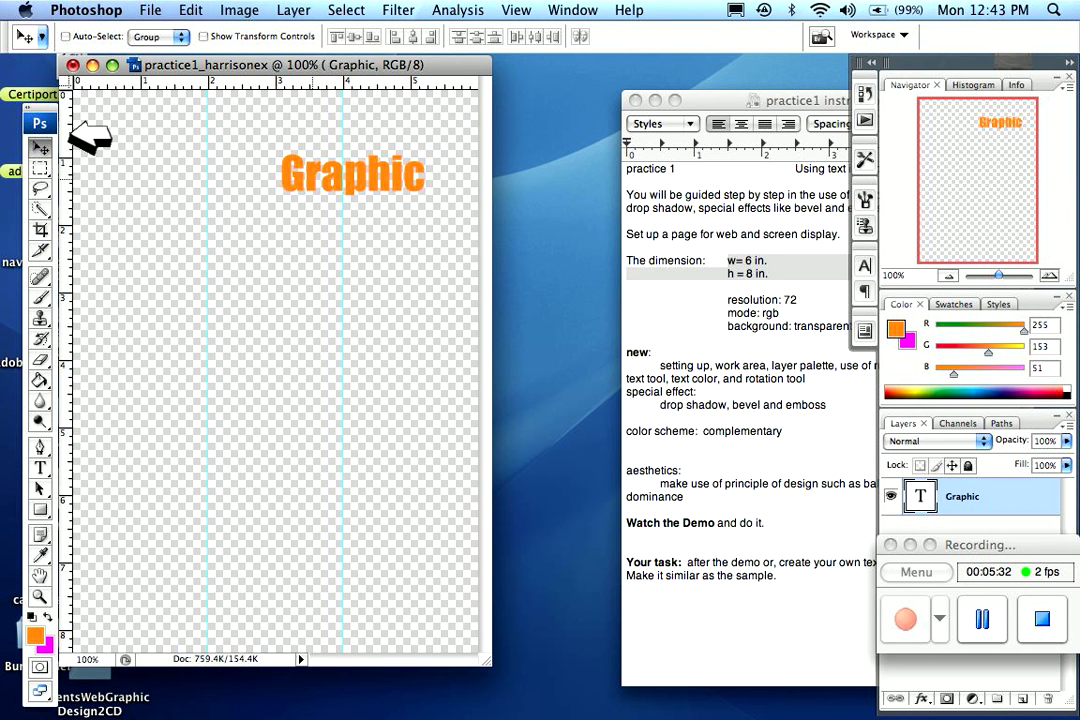
left_click_drag(316, 181, 238, 169)
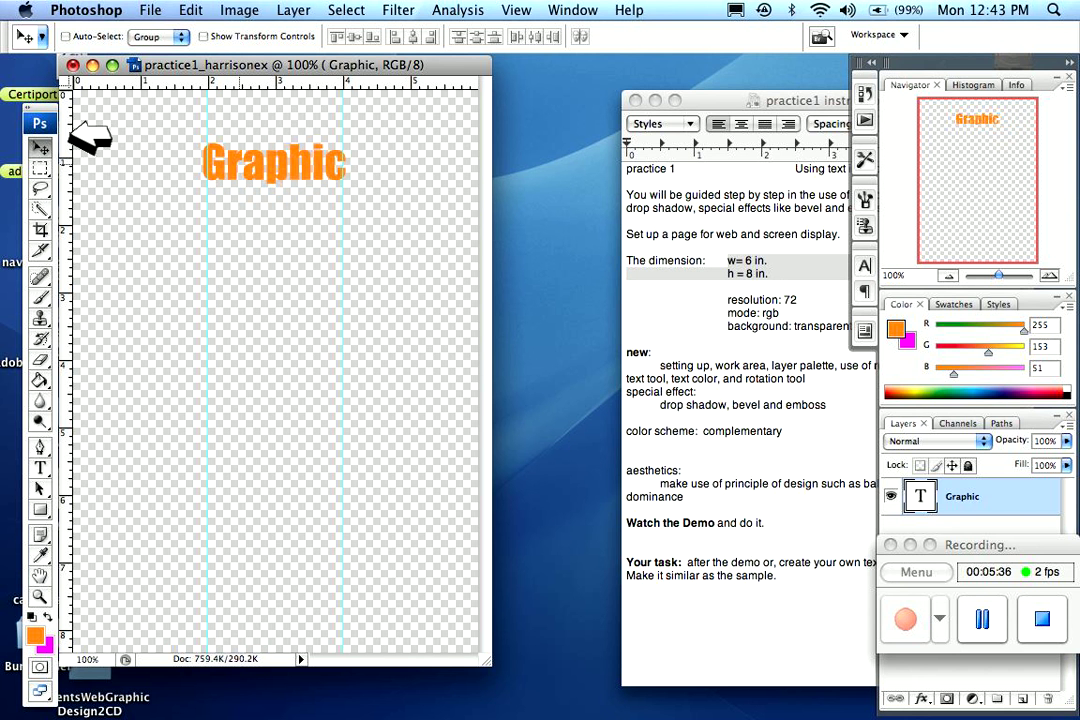
Add a Drop Shadow effect to the Graphic text layer with a distance of 8 px
left_click(293, 10)
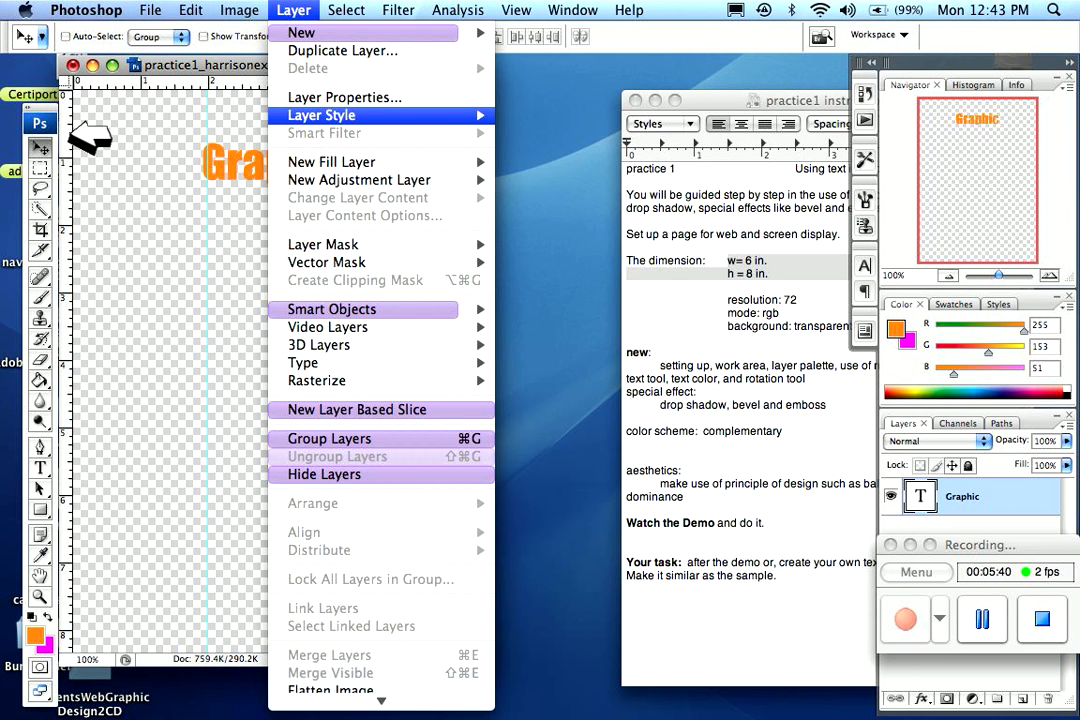
mouse_move(321, 115)
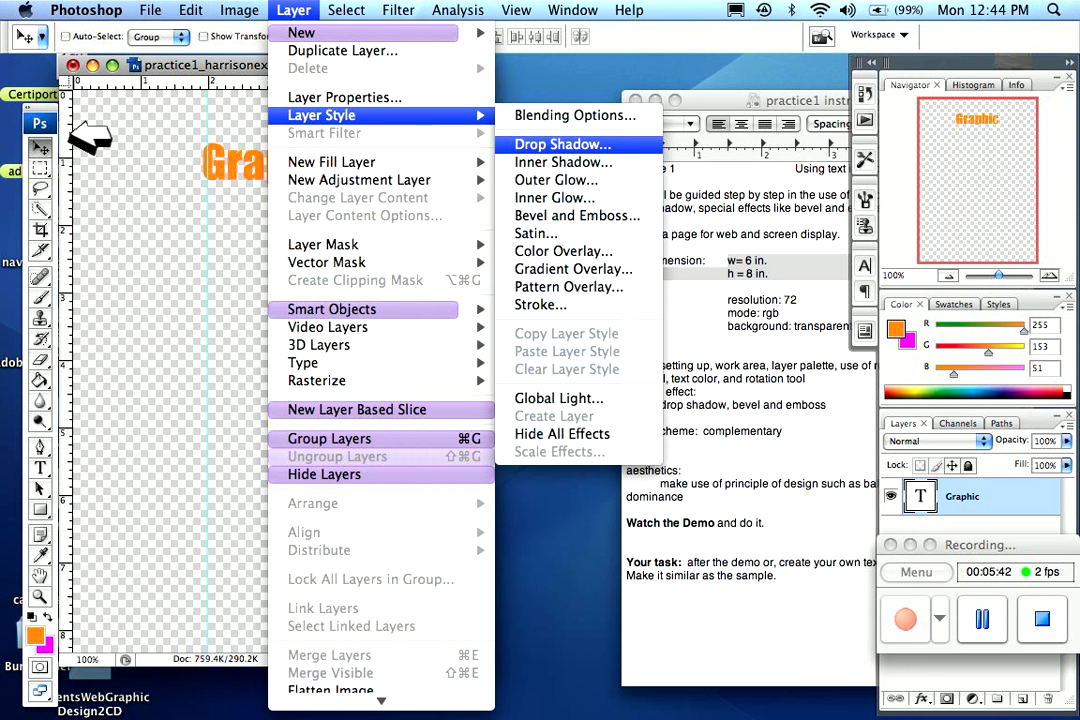
left_click(562, 145)
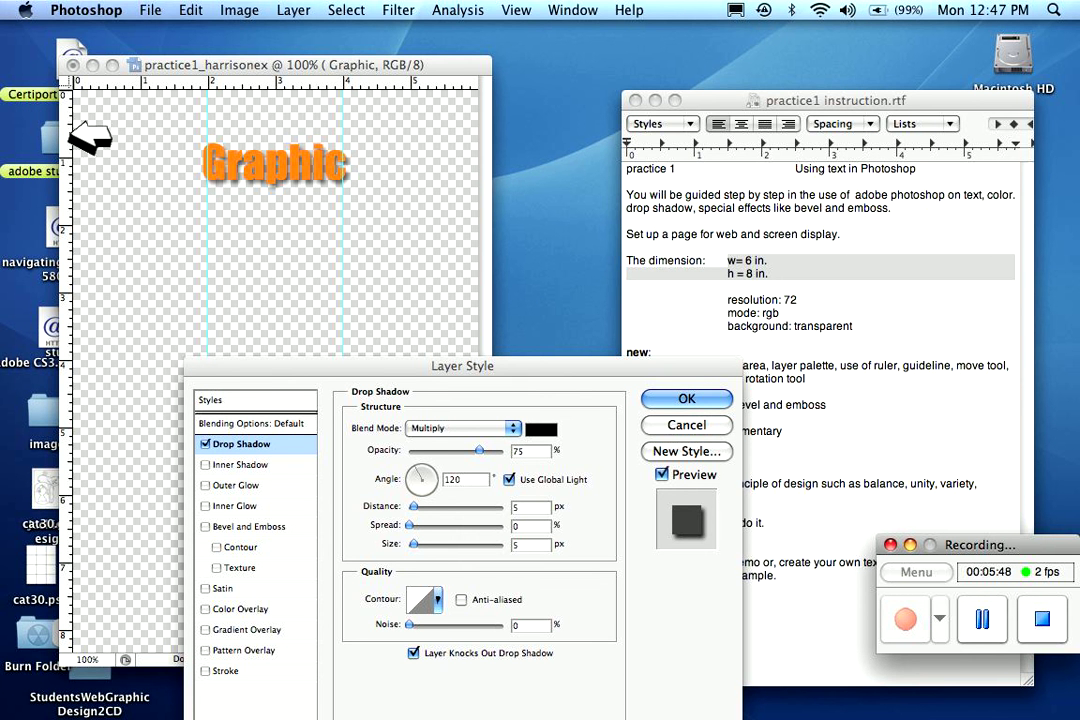
left_click(108, 216)
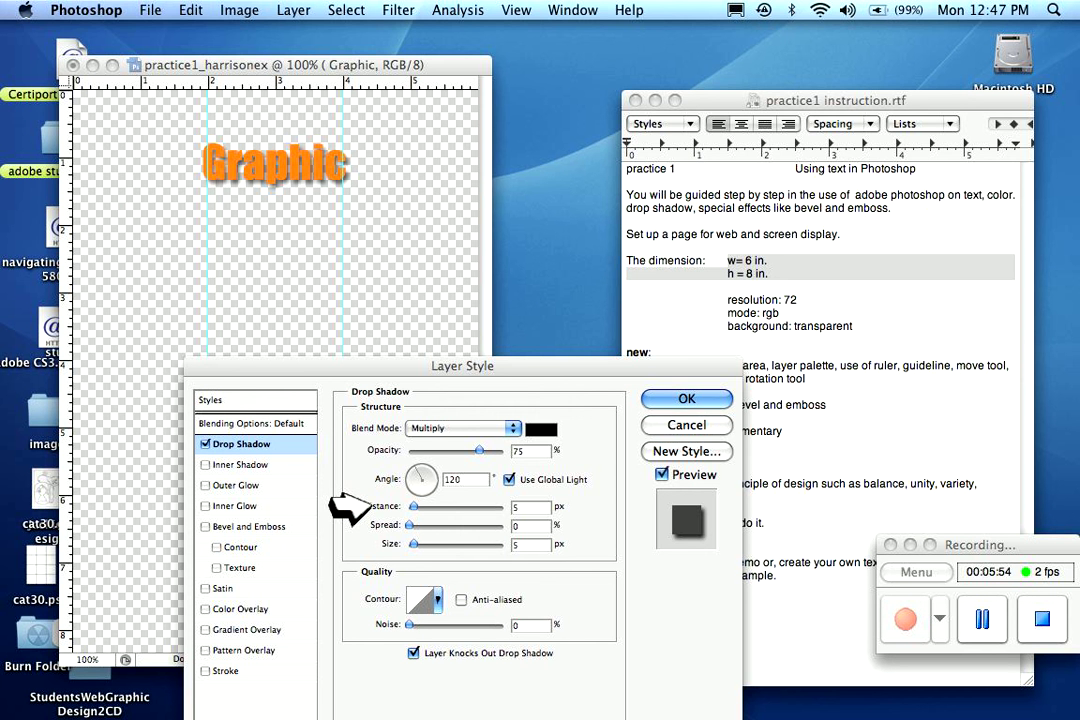
left_click(371, 507)
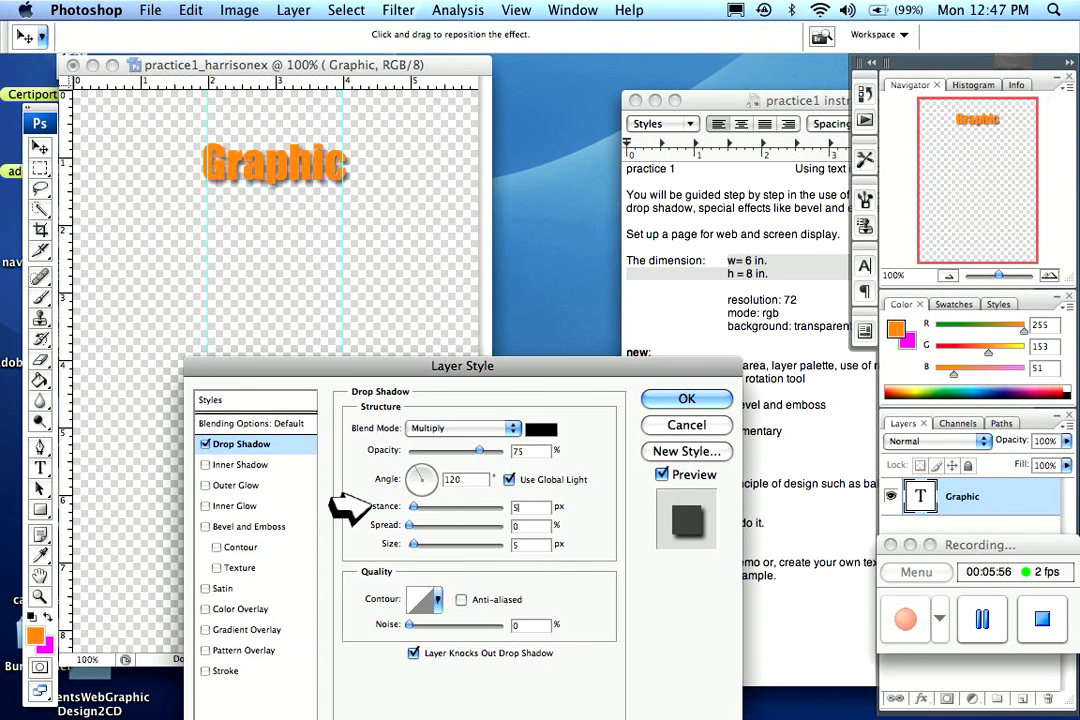
left_click(371, 507)
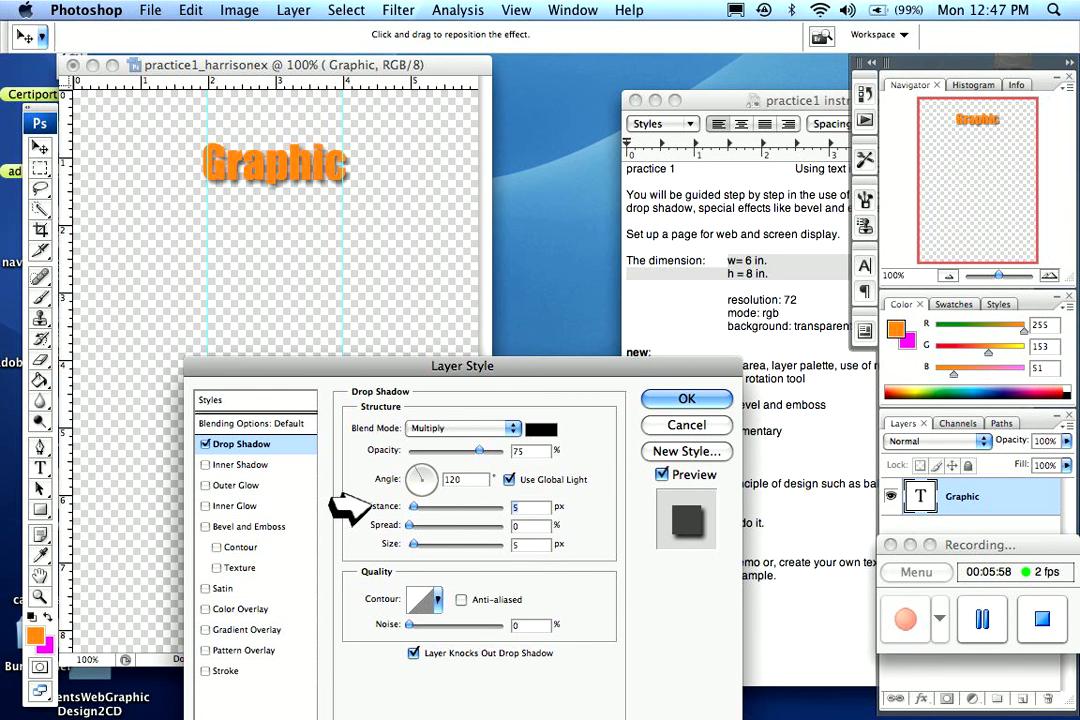
type("8")
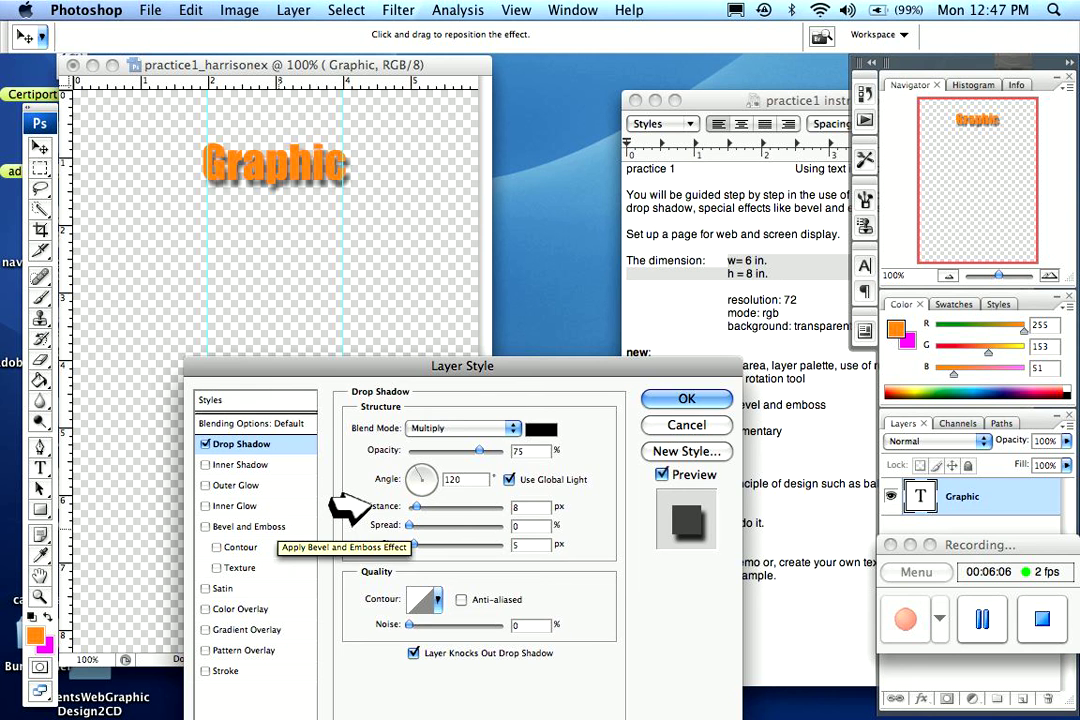
Add Bevel and Emboss to the Graphic text, compare the Emboss style with Inner Bevel, and apply the effects with Inner Bevel
left_click(300, 524)
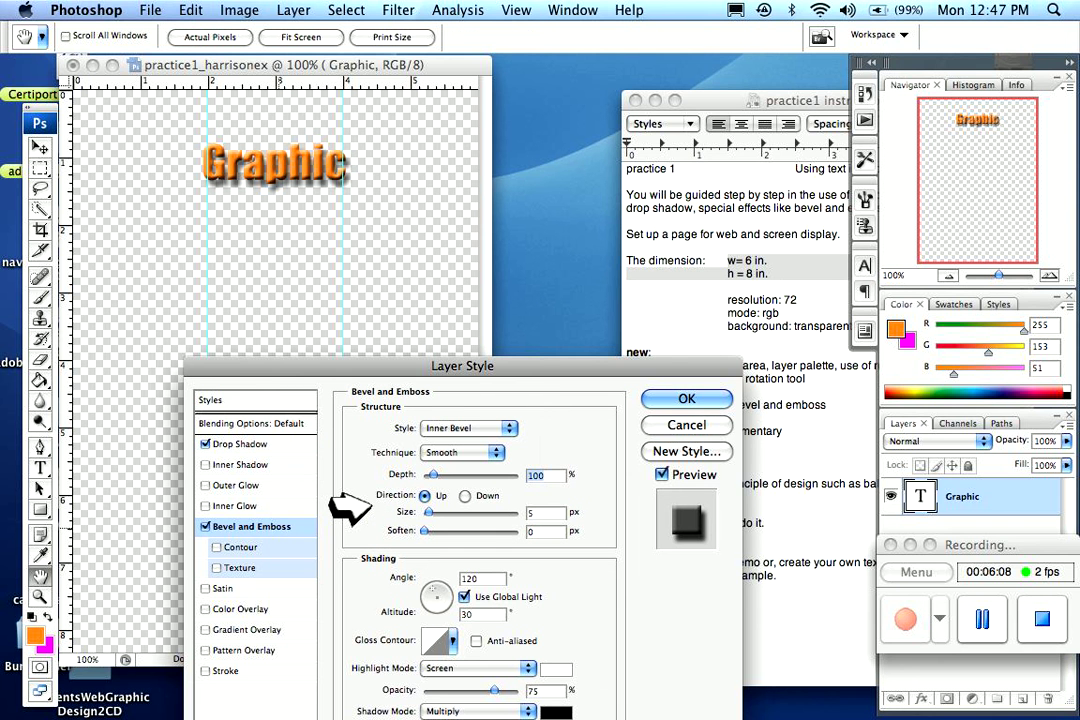
left_click(350, 508)
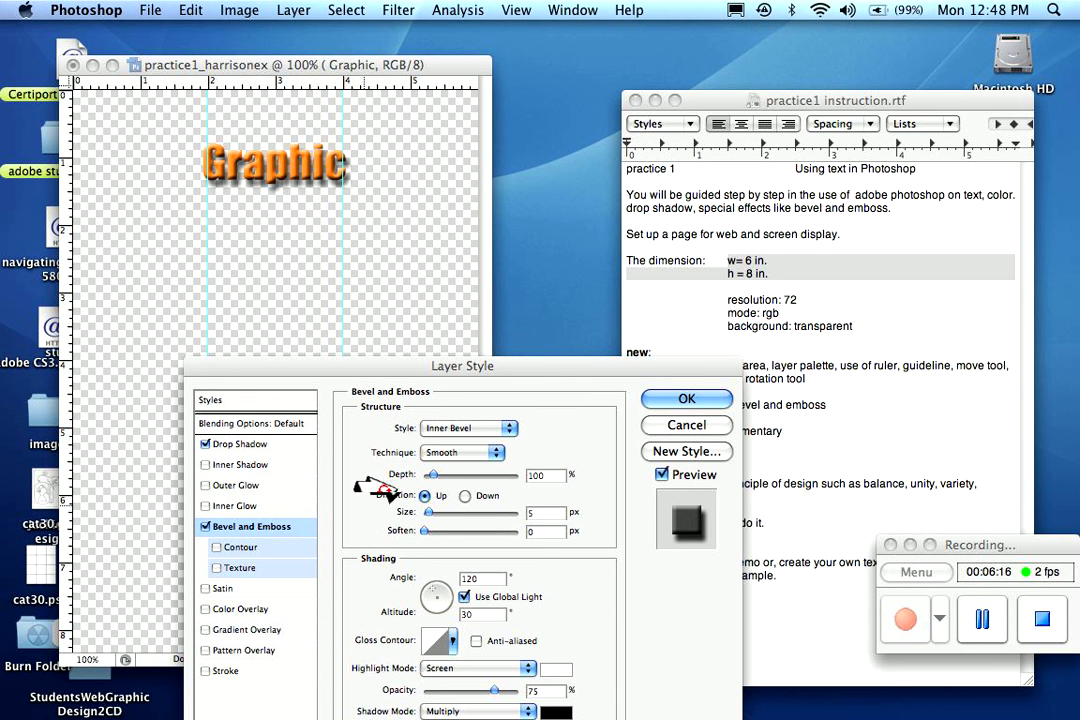
left_click(440, 430)
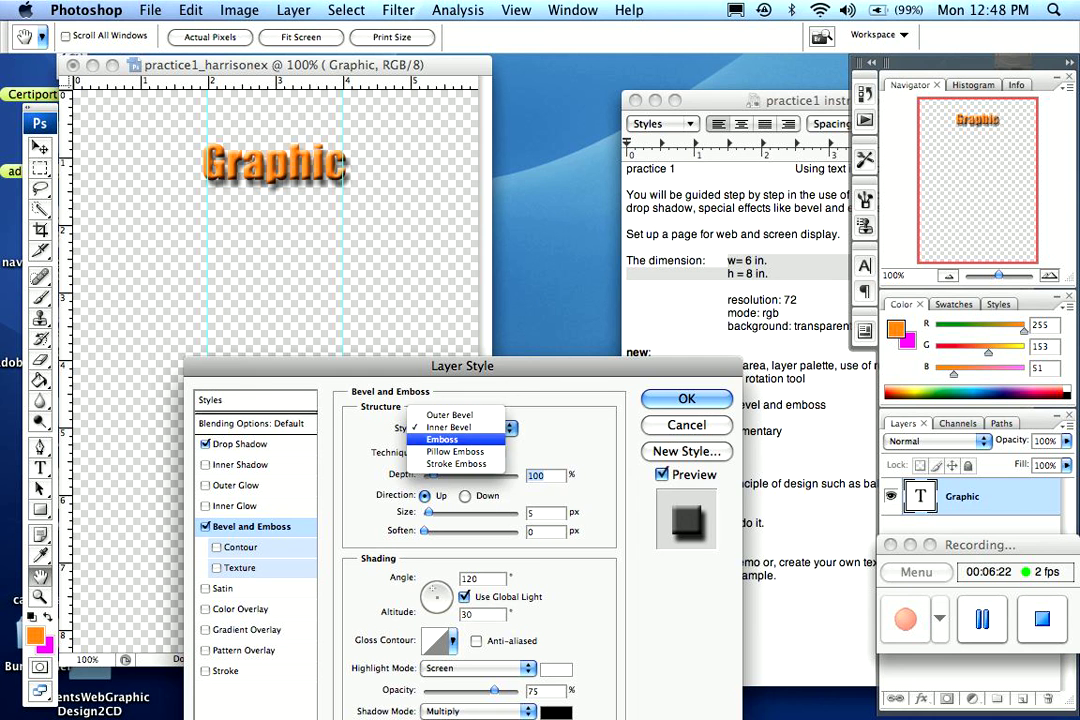
left_click(445, 439)
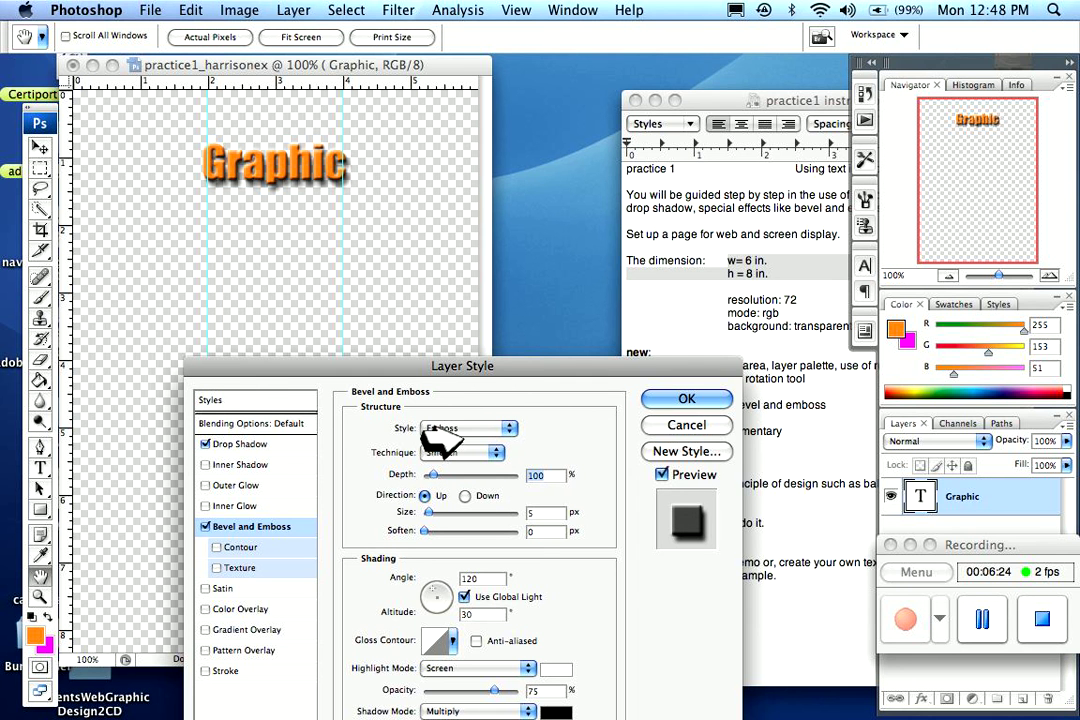
left_click(440, 432)
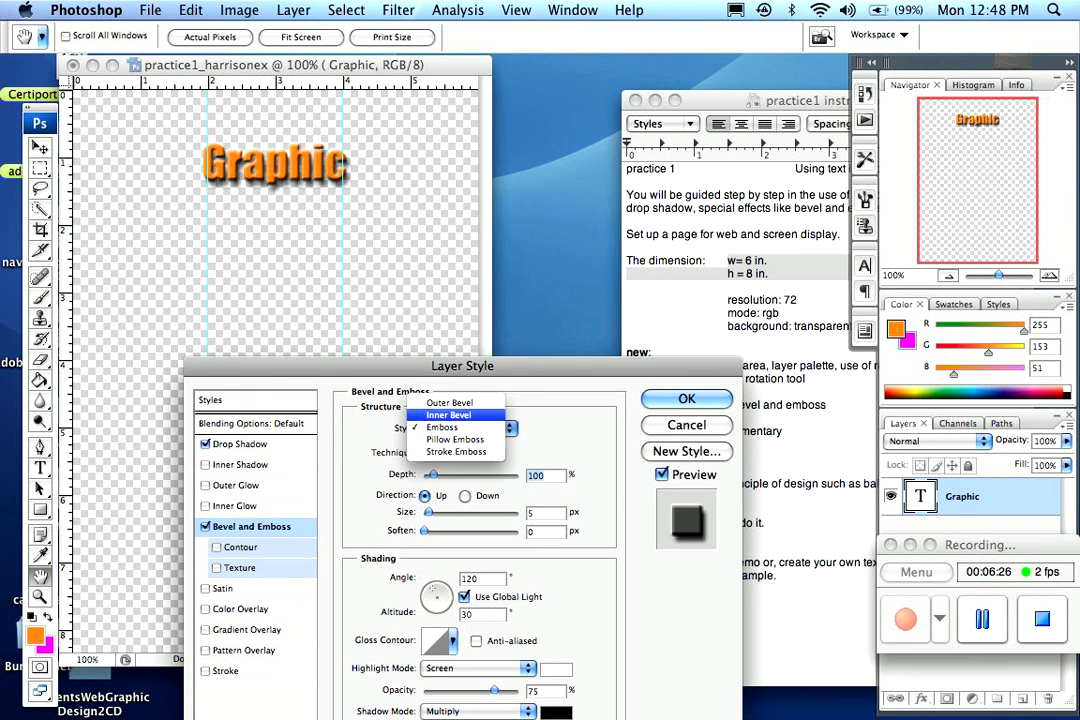
left_click(448, 414)
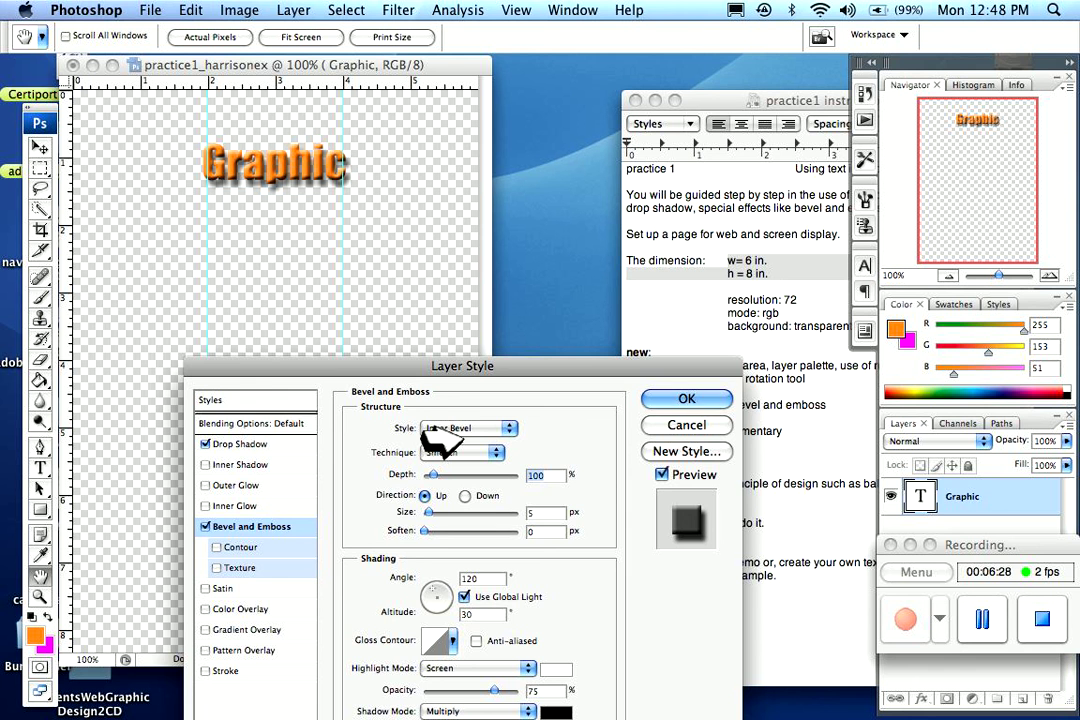
key("Return")
key("v")
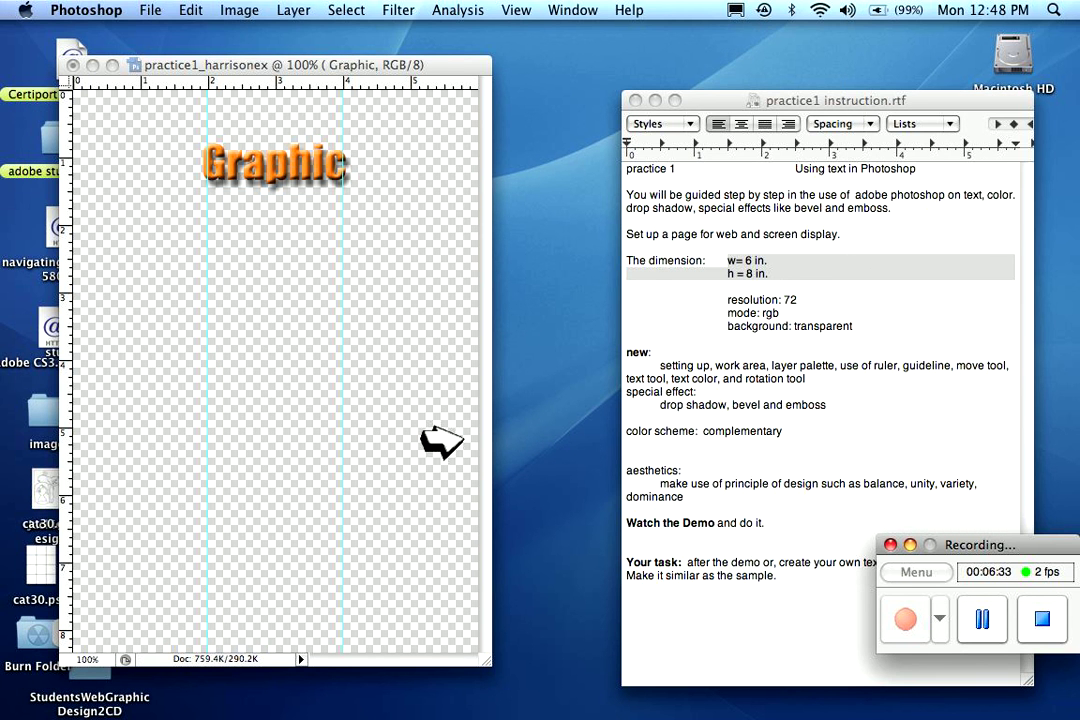
left_click(442, 441)
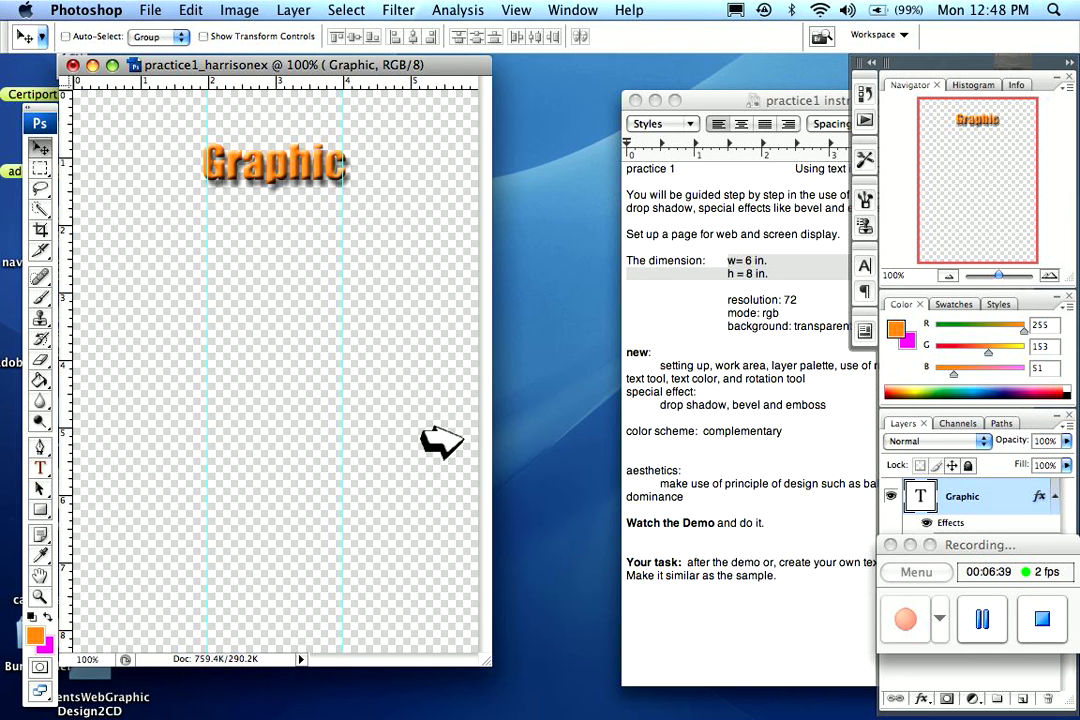
Start a new line of text about 3 in across and 2.5 in down the page, below the word "Graphic"
left_click(40, 467)
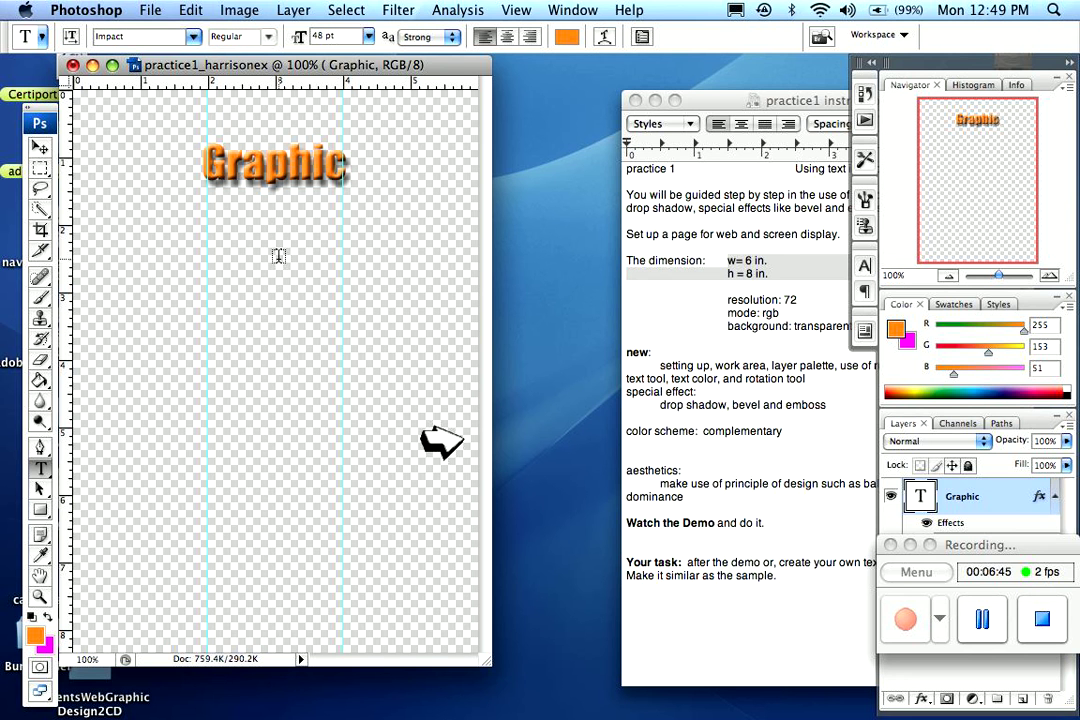
key("Tab")
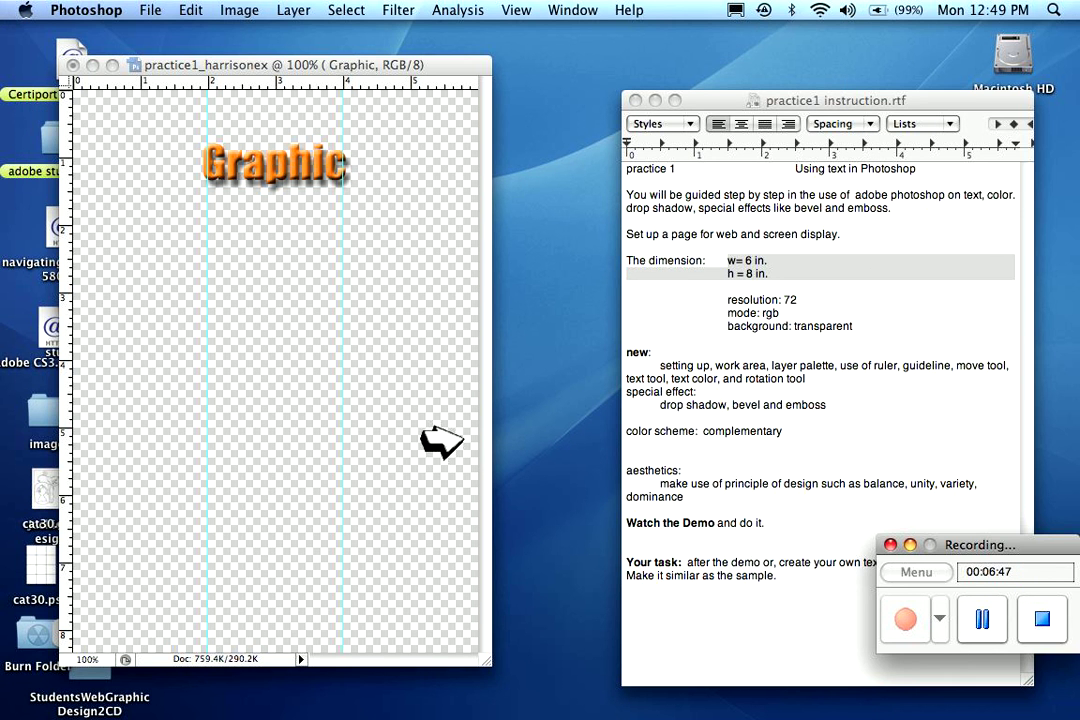
key("Tab")
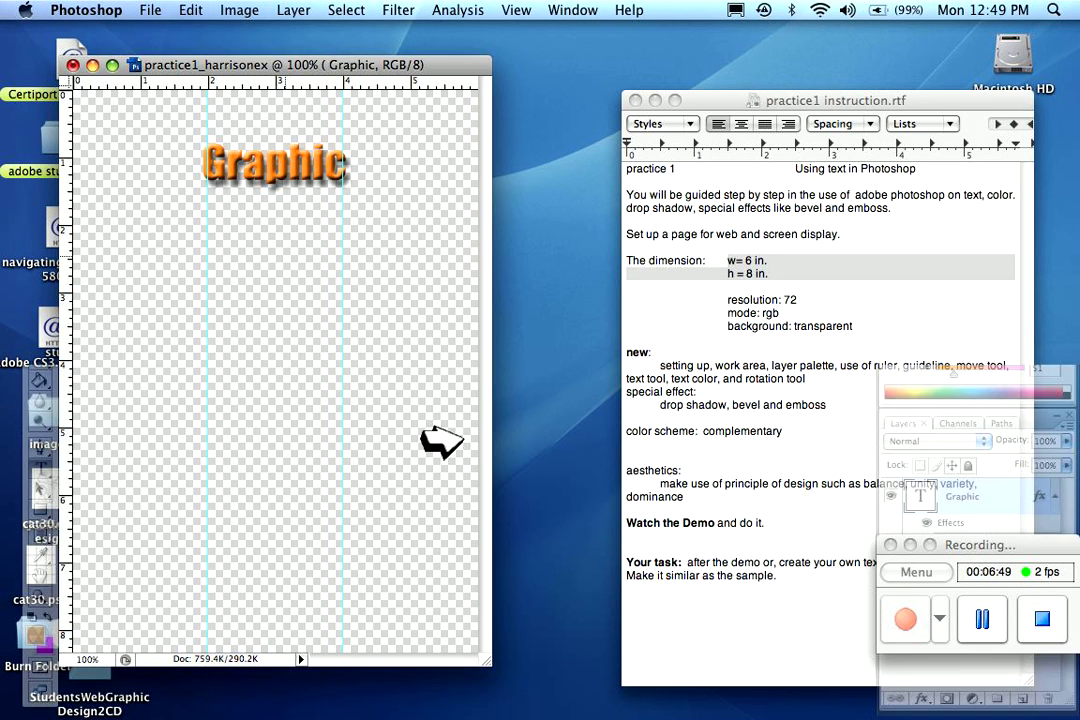
left_click(281, 256)
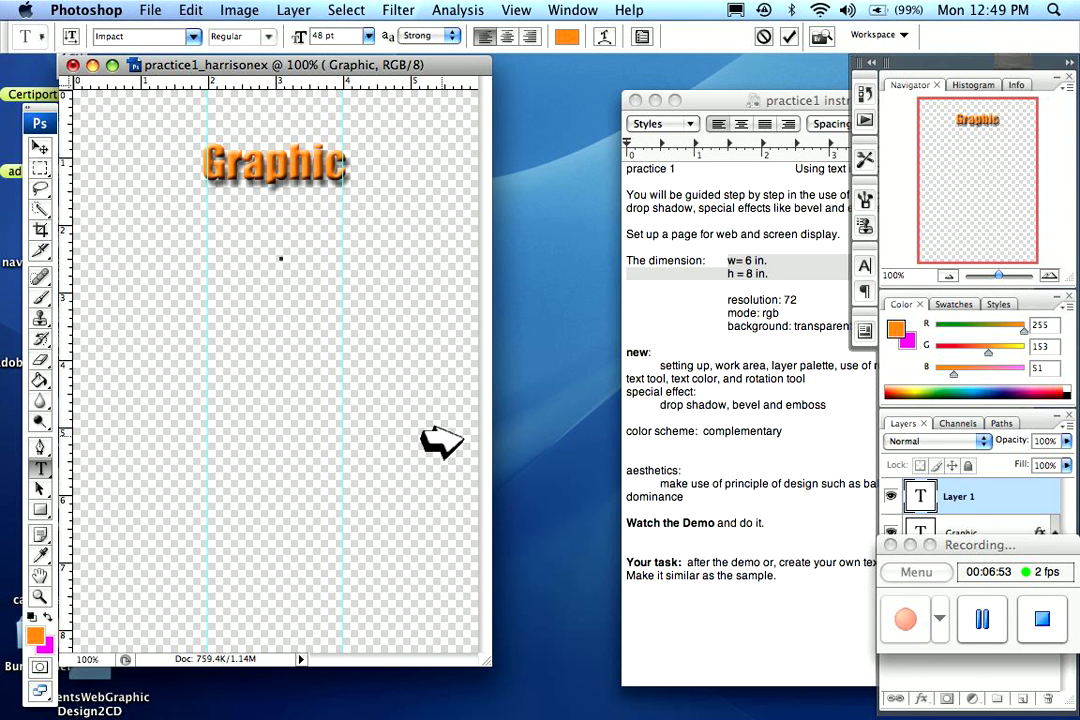
left_click(803, 501)
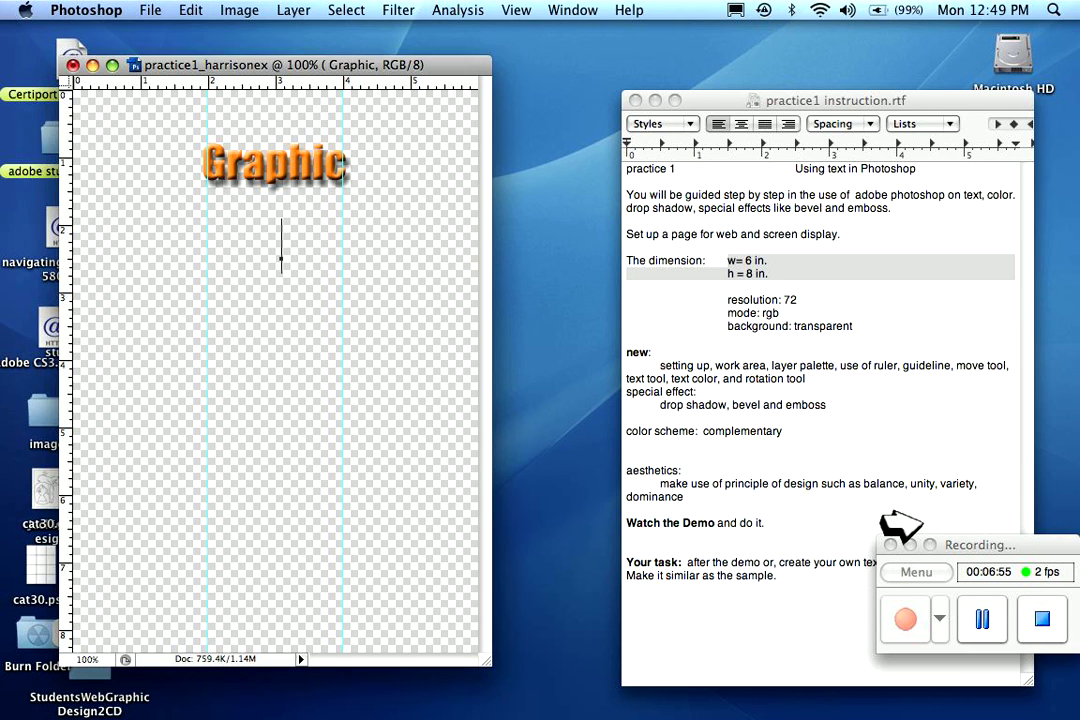
key("Tab")
key("Tab")
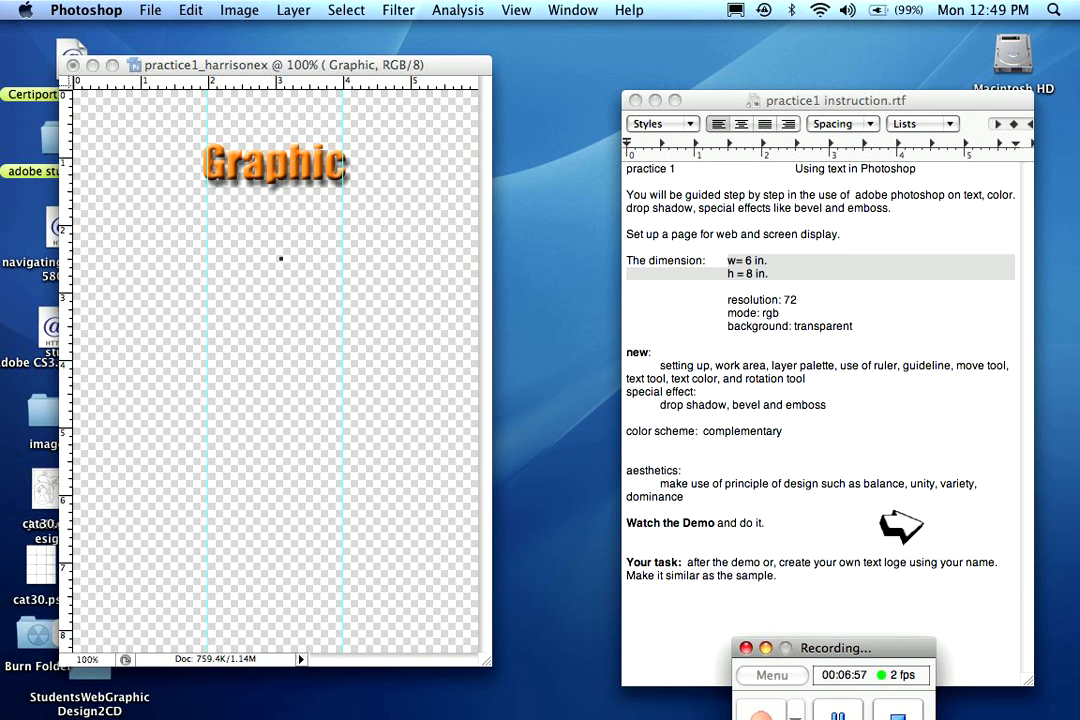
key("Tab")
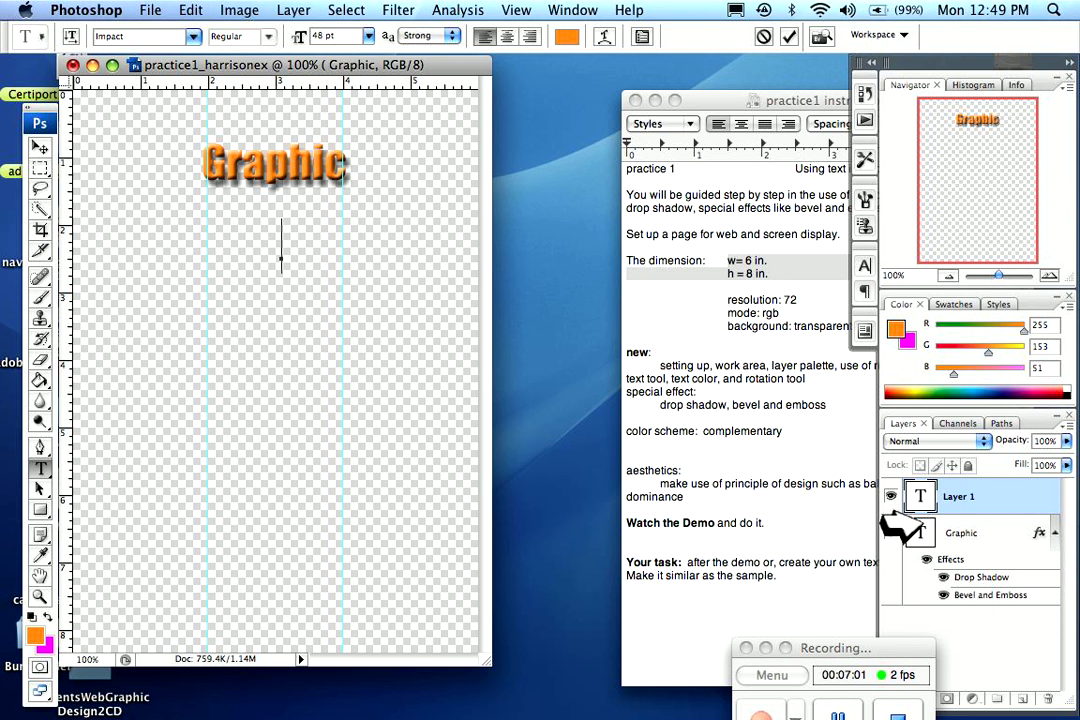
key("Tab")
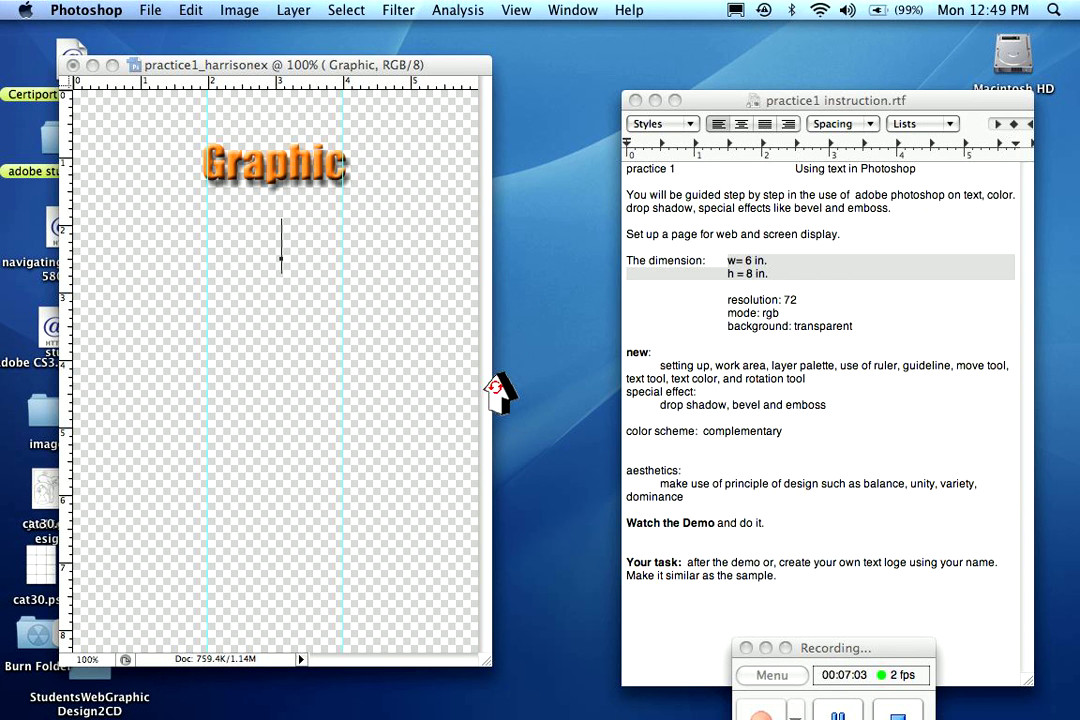
key("Tab")
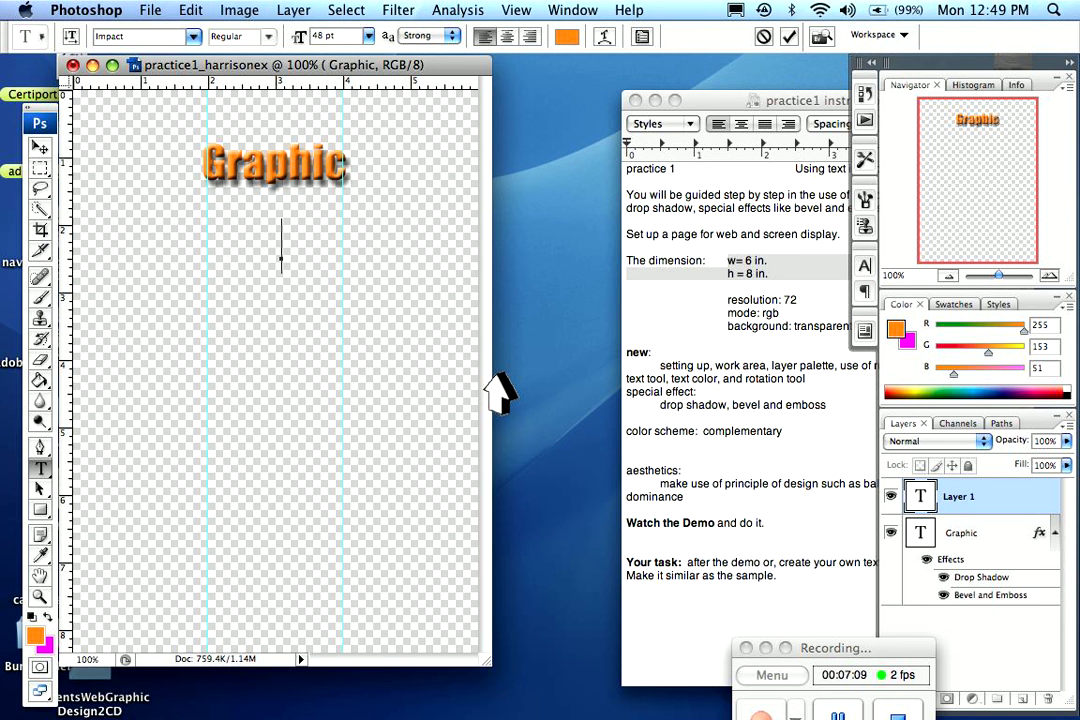
Set the new text line's font to Lucida Calligraphy and its color to blue
left_click(193, 37)
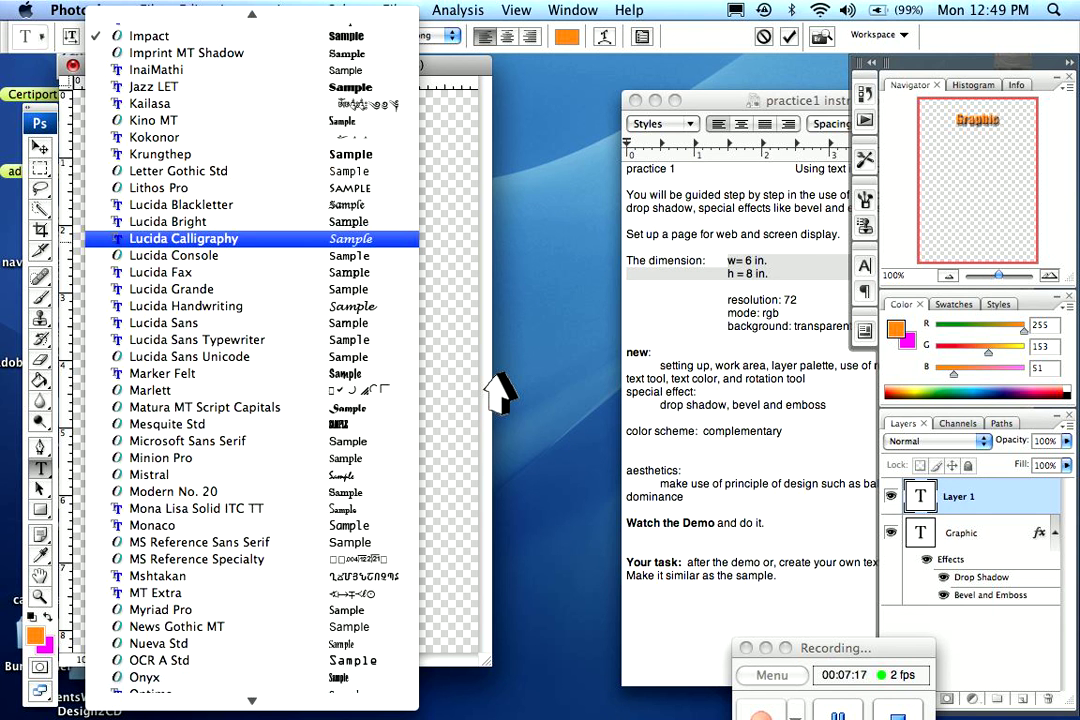
key("Return")
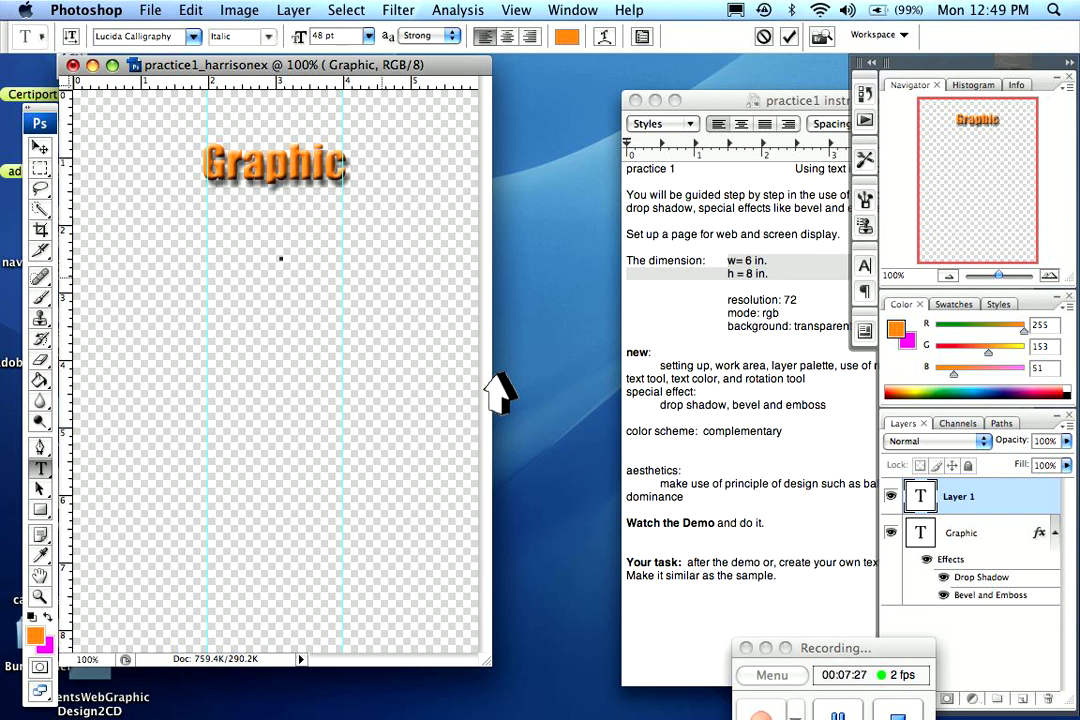
left_click(499, 376)
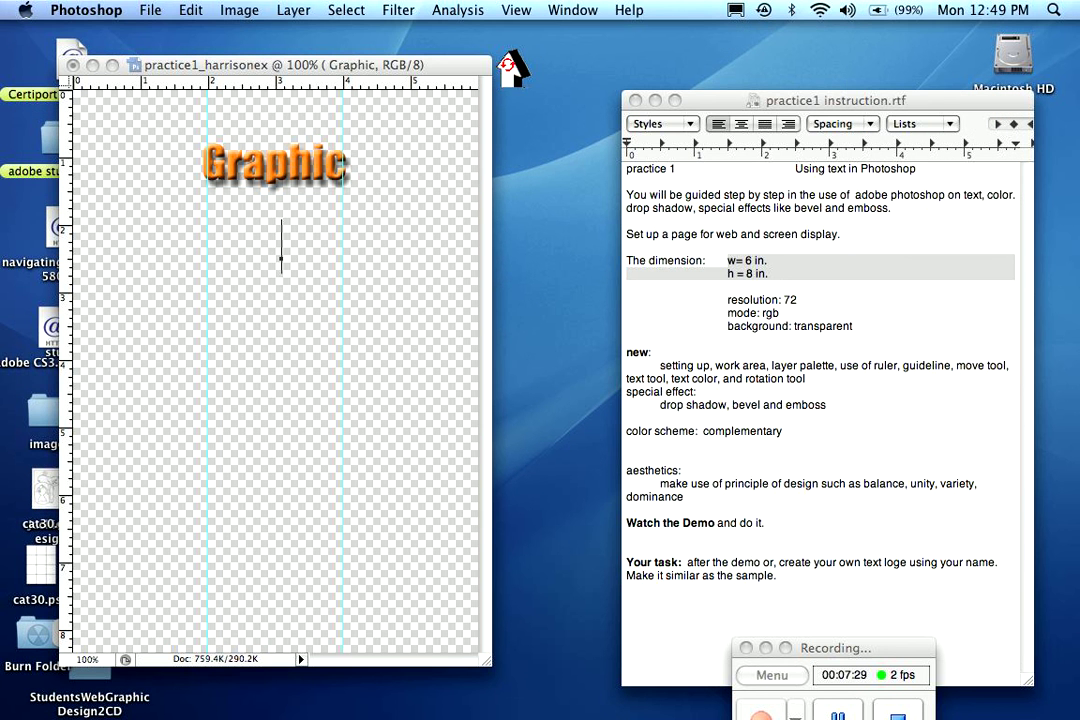
left_click(566, 37)
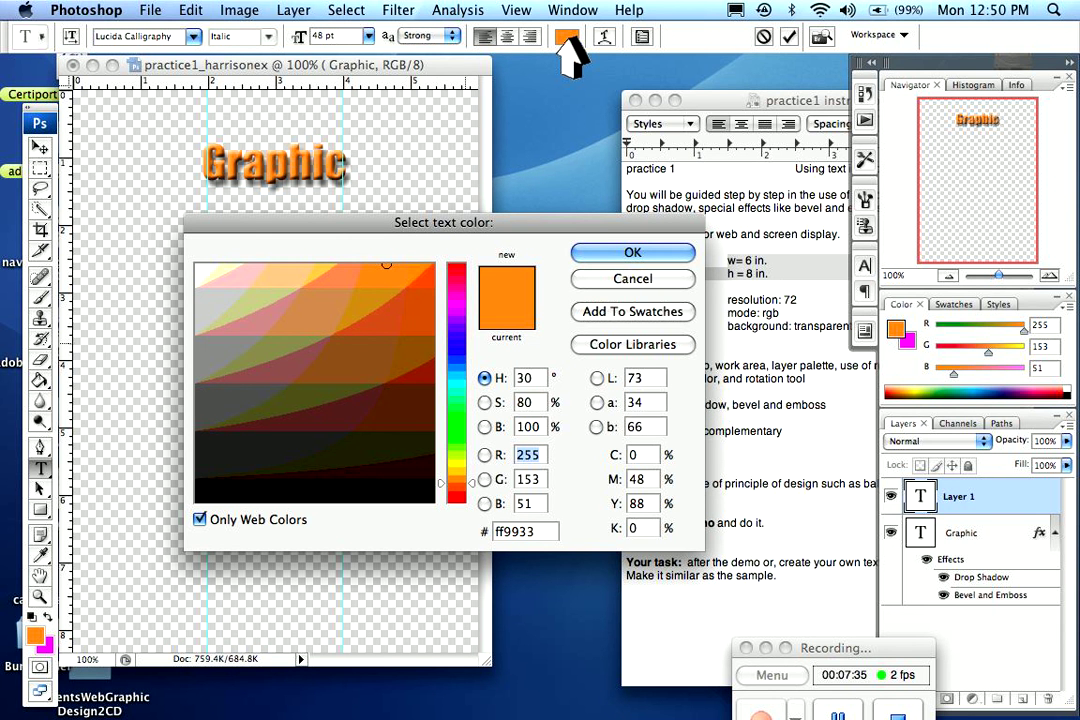
left_click(457, 345)
key("Return")
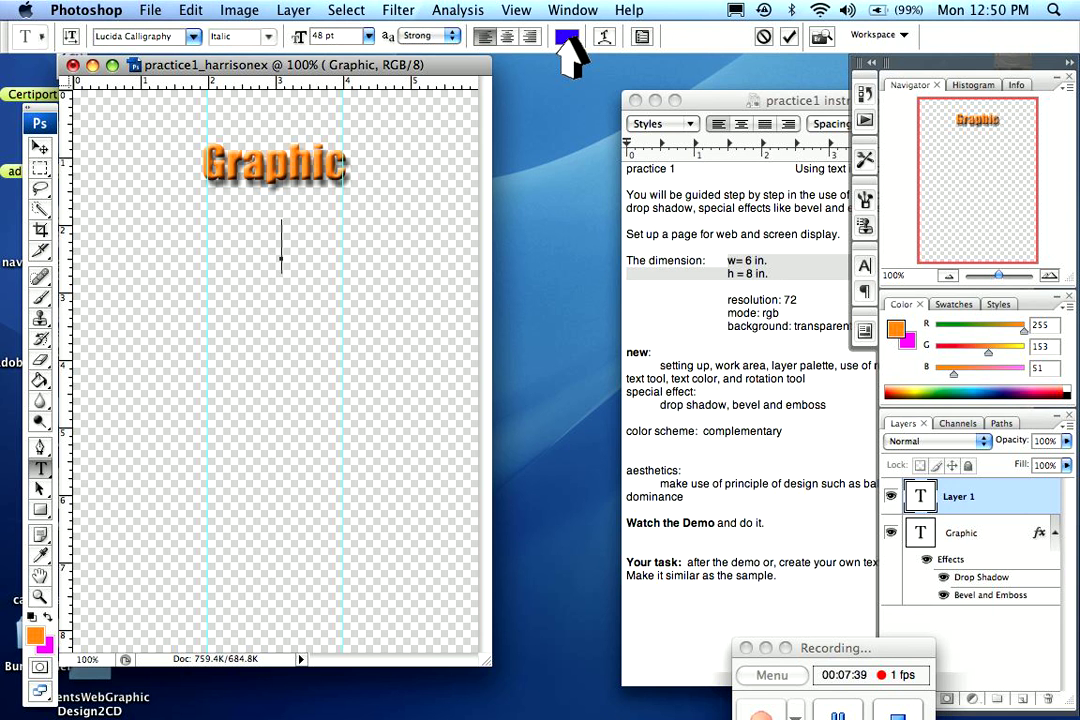
left_click_drag(836, 648, 796, 540)
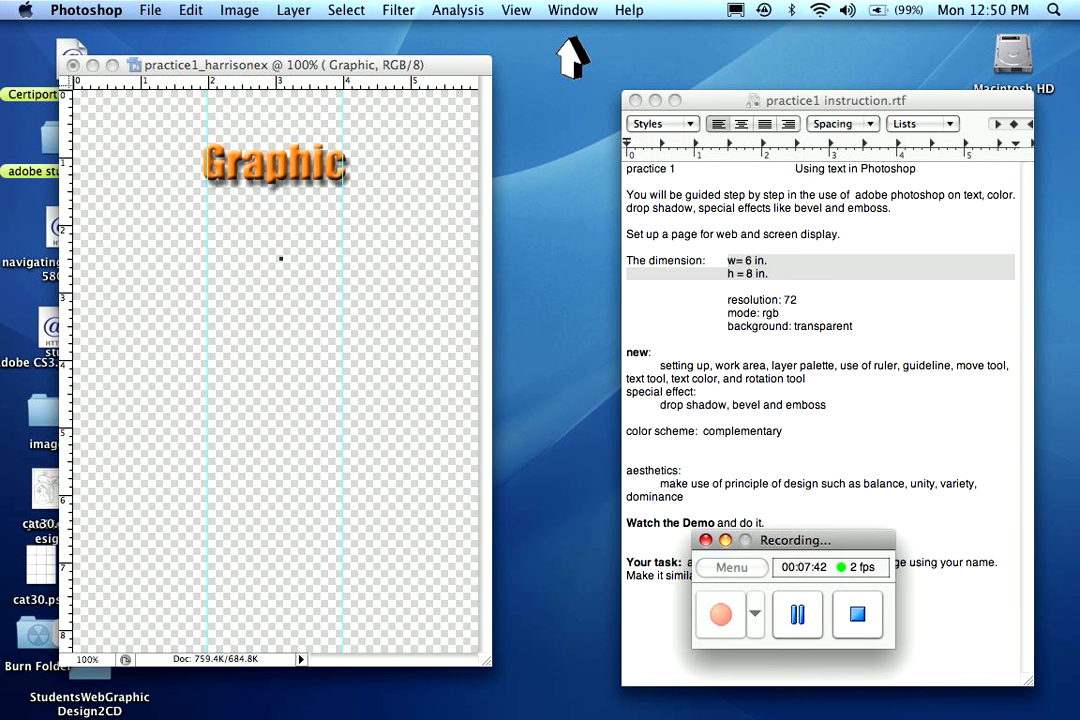
left_click(283, 65)
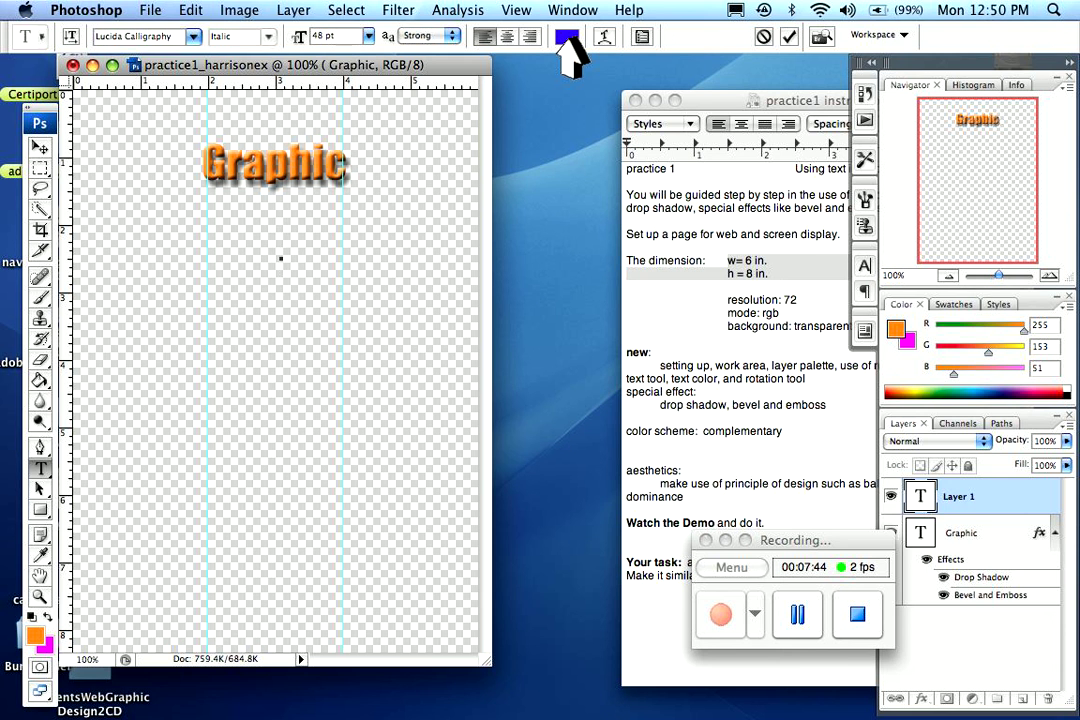
left_click(545, 50)
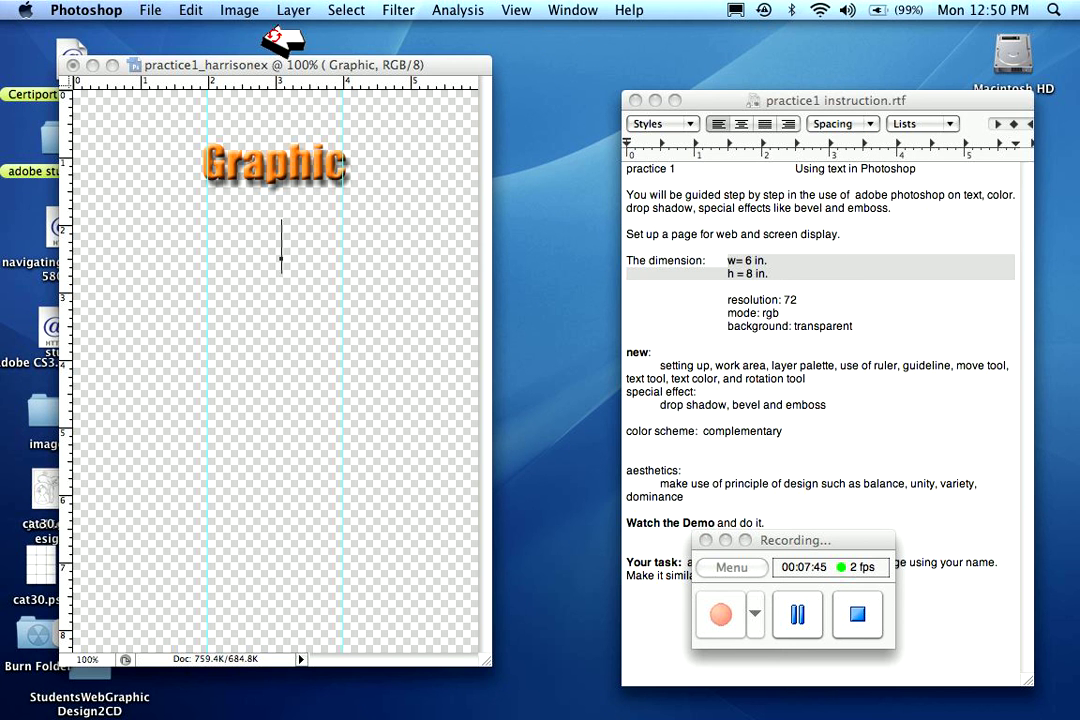
left_click(284, 62)
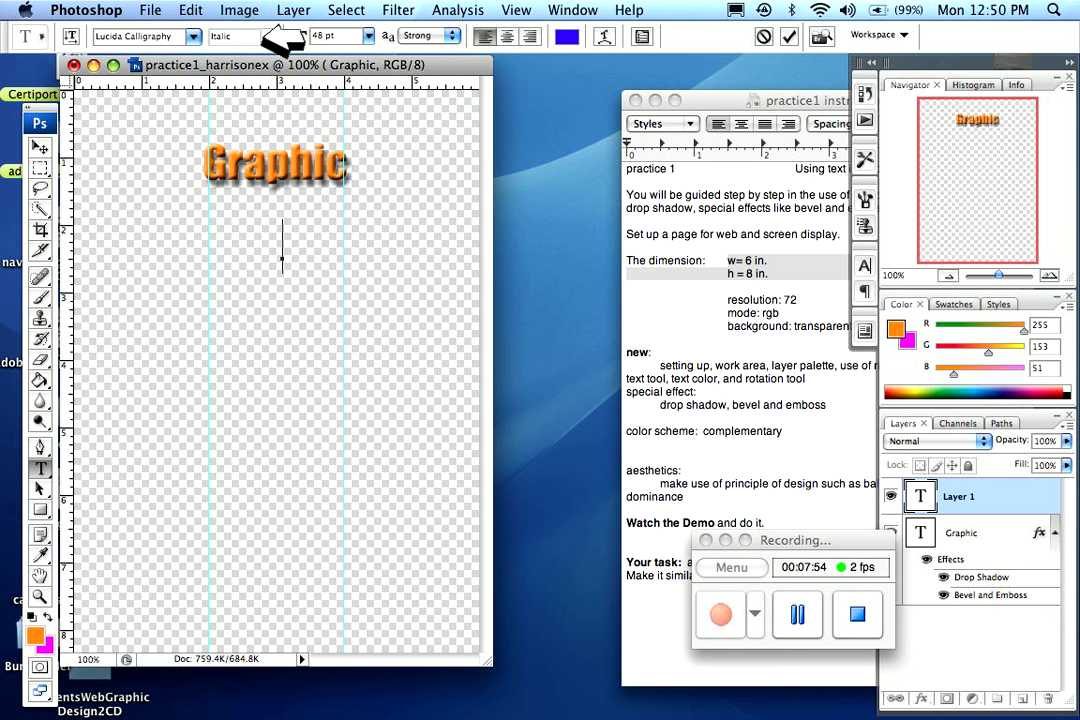
left_click(797, 614)
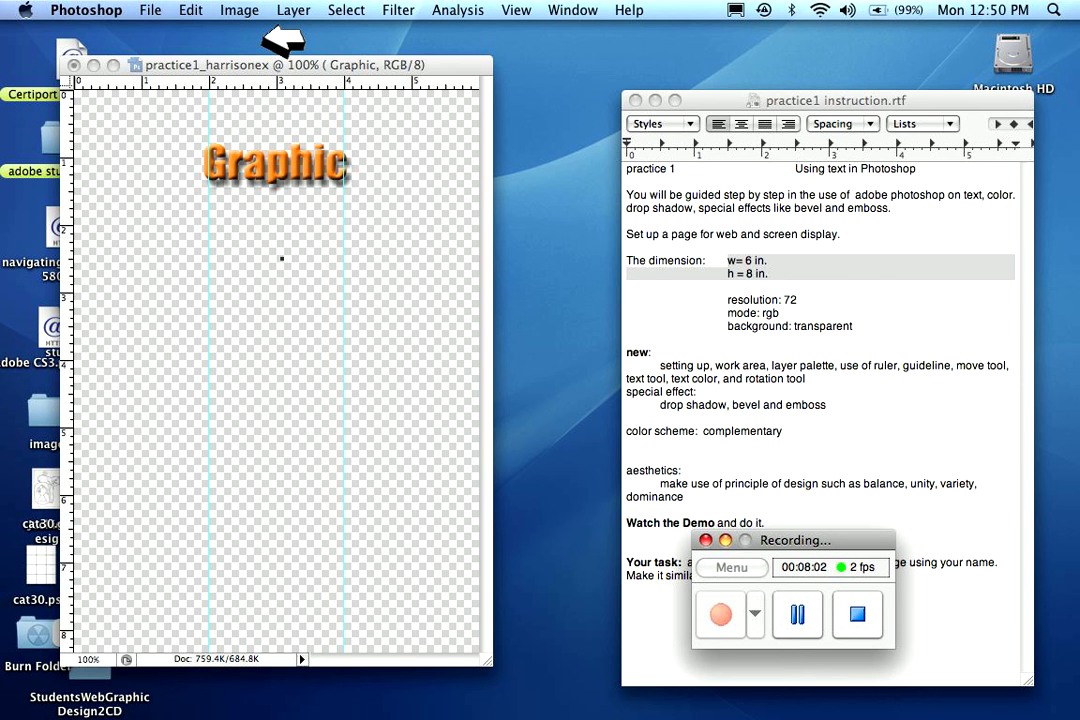
Enter the text "Designer", commit it, and move it directly beneath "Graphic", roughly centered on the two vertical guides
type("Designer")
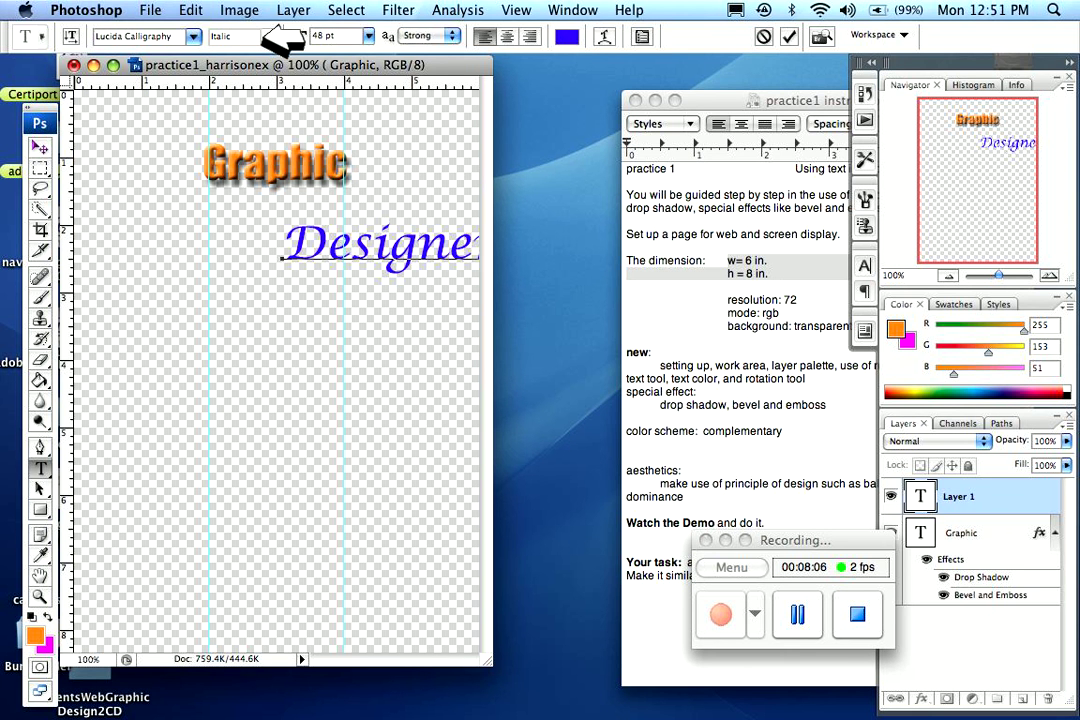
key("super+Return")
key("v")
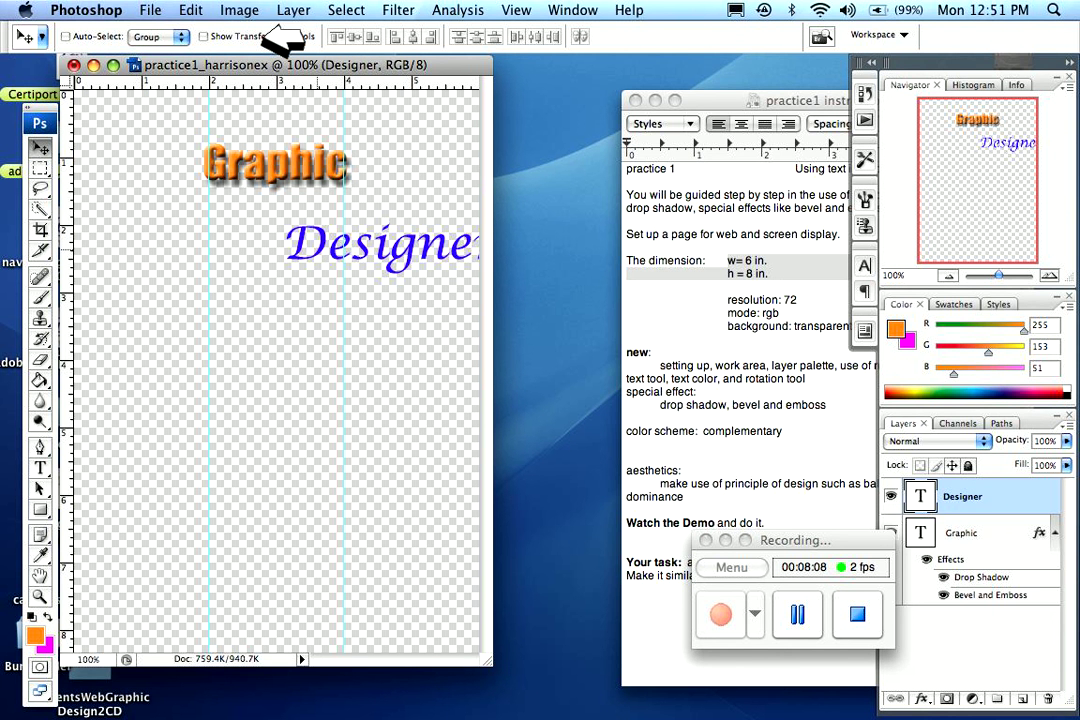
left_click_drag(320, 249, 218, 206)
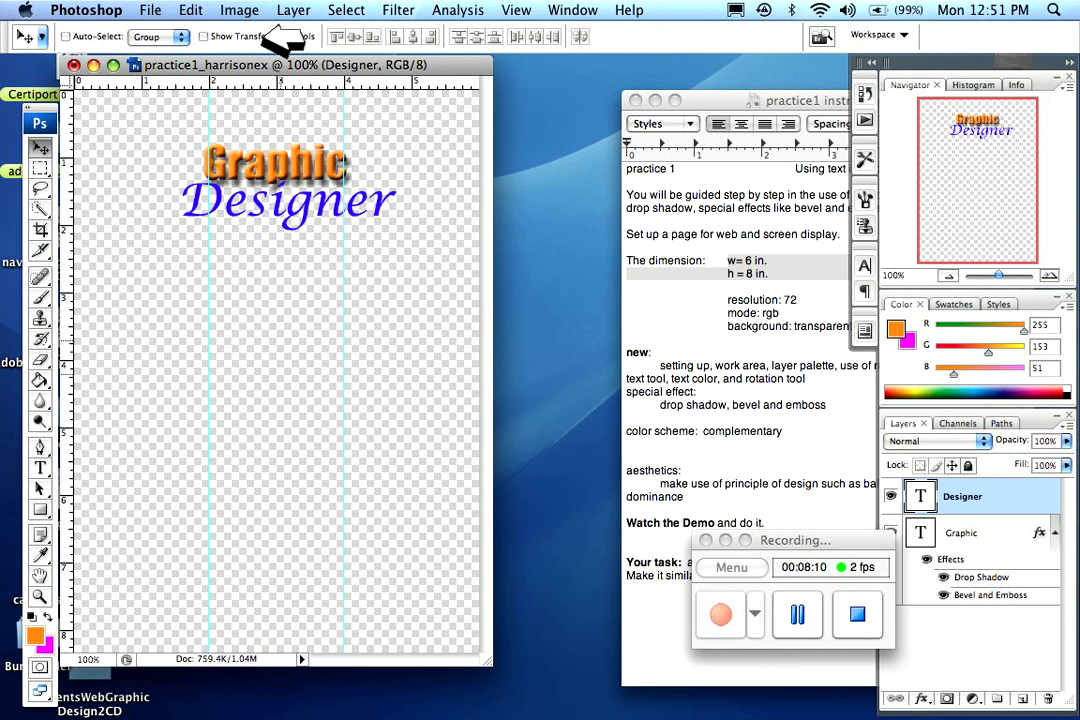
Add a Drop Shadow effect to the Designer text layer with a distance of 8 px
left_click(797, 614)
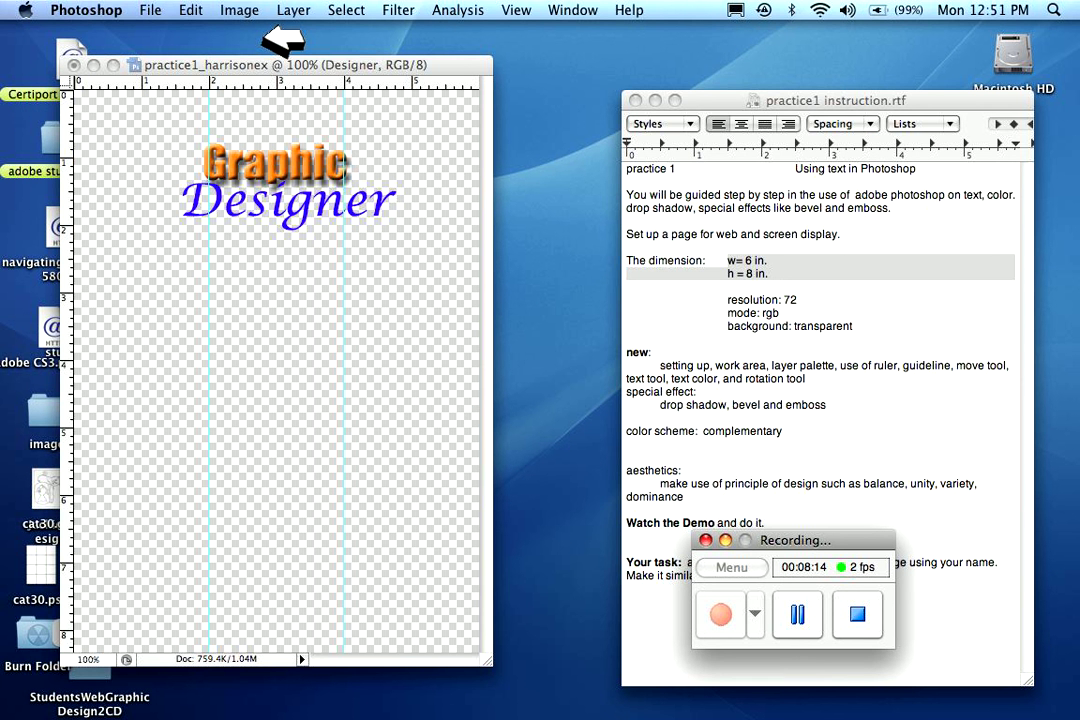
left_click(292, 11)
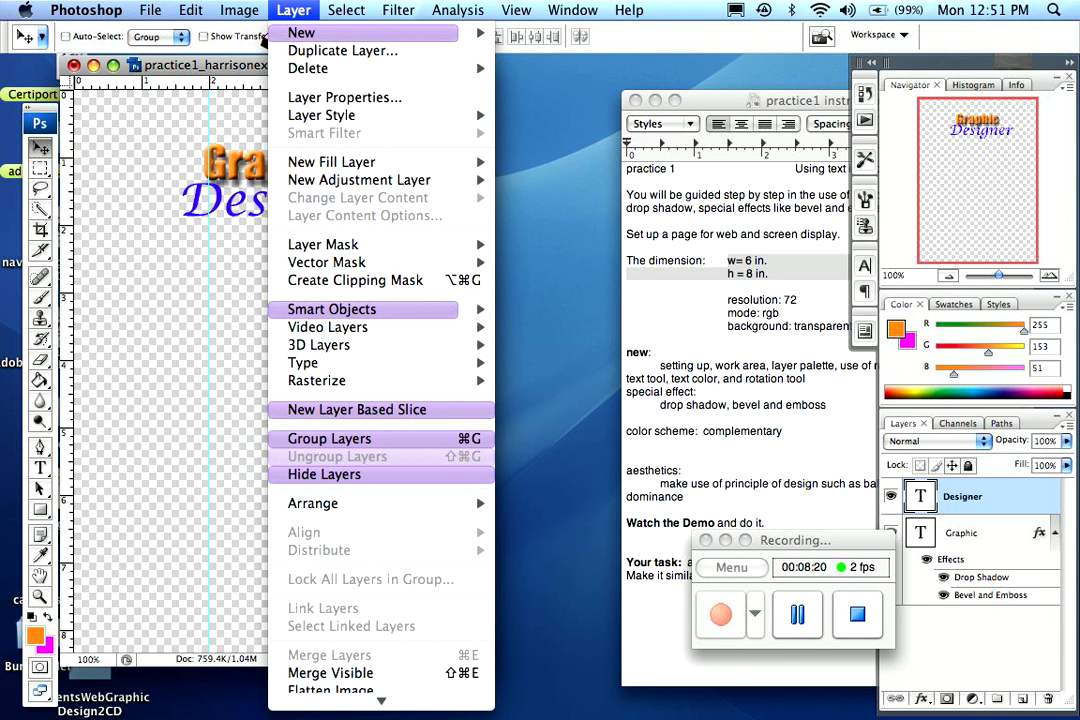
mouse_move(322, 115)
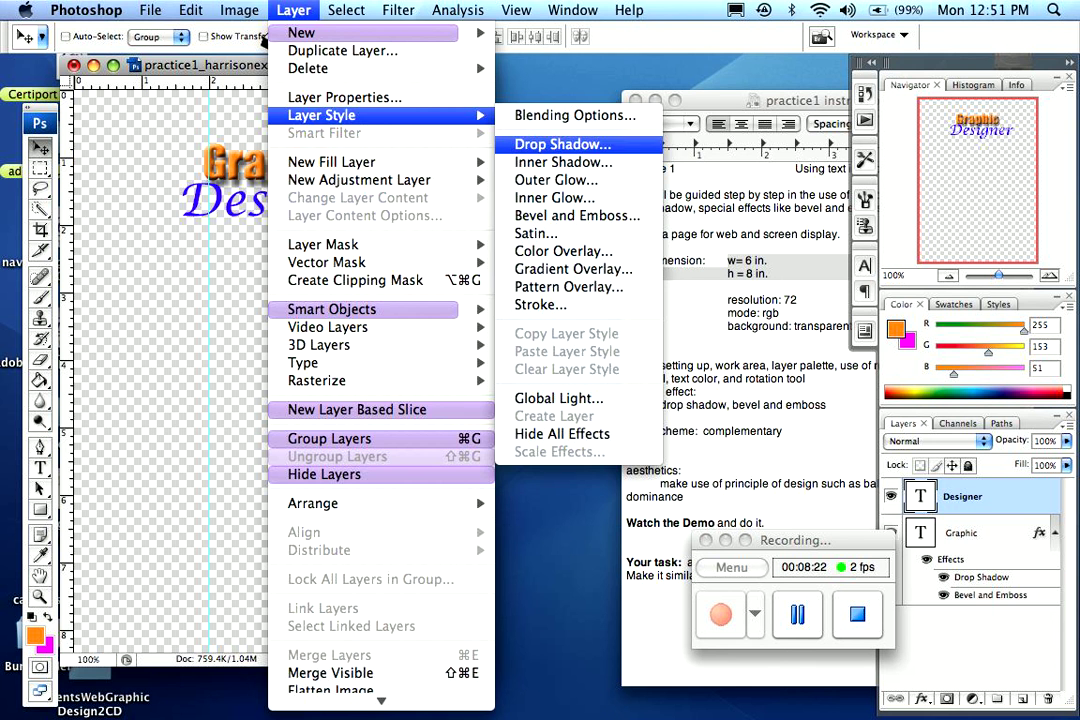
left_click(563, 145)
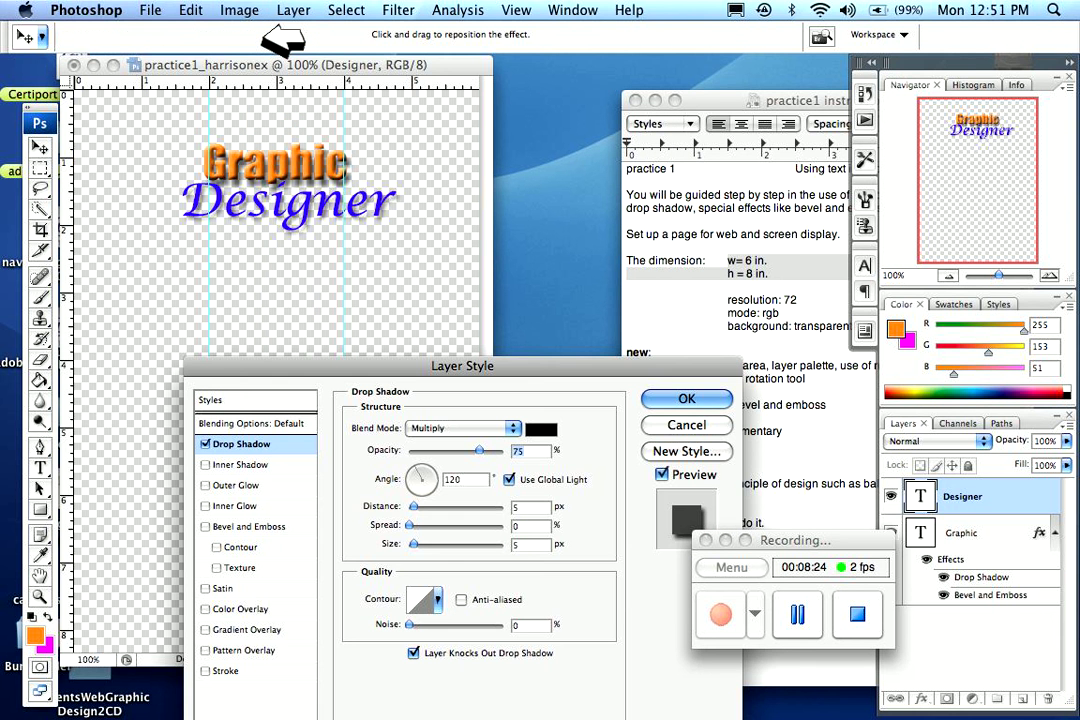
left_click_drag(500, 366, 496, 335)
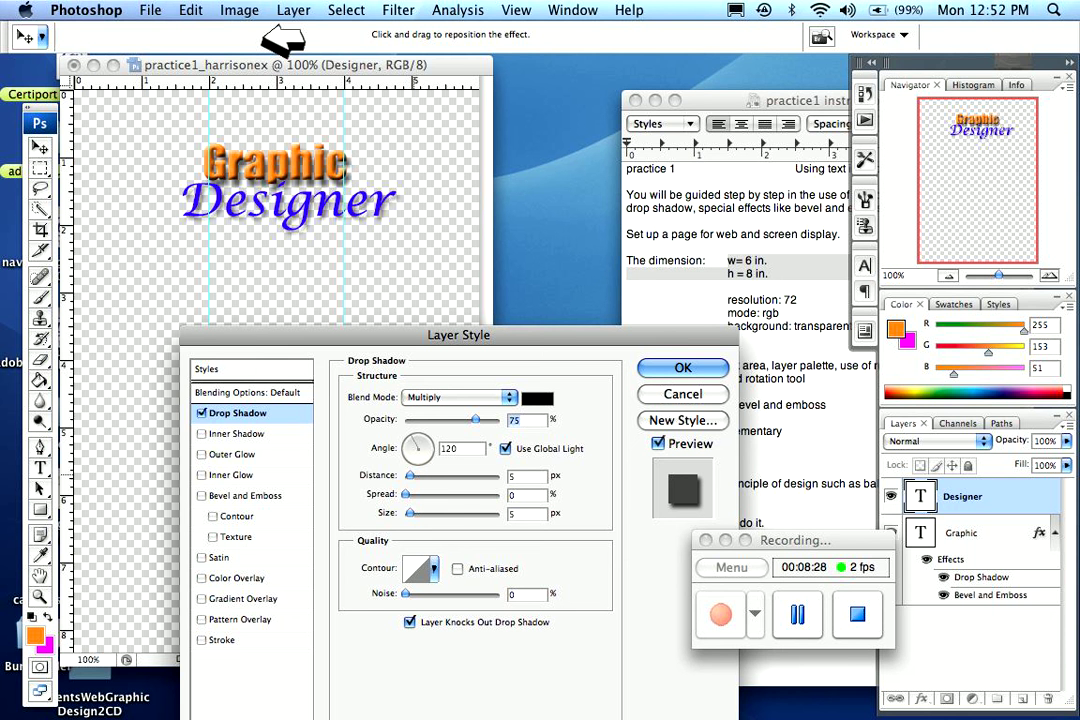
left_click_drag(409, 476, 412, 476)
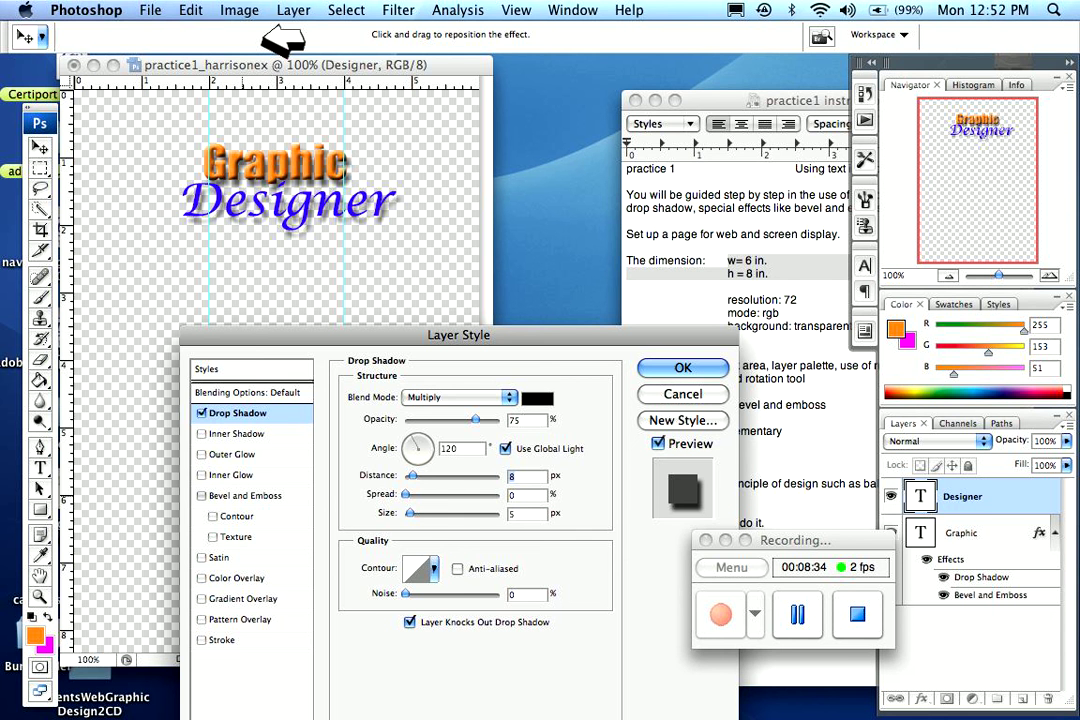
Add Bevel and Emboss with the Outer Bevel style to the Designer text and apply the layer effects
left_click(247, 495)
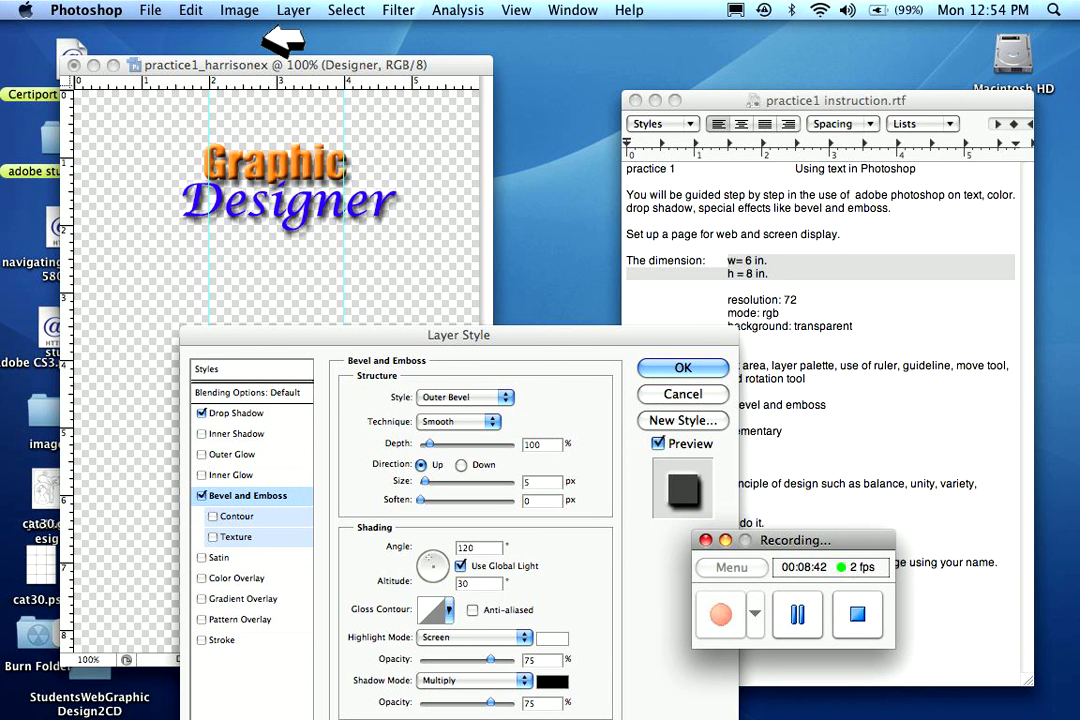
left_click(272, 190)
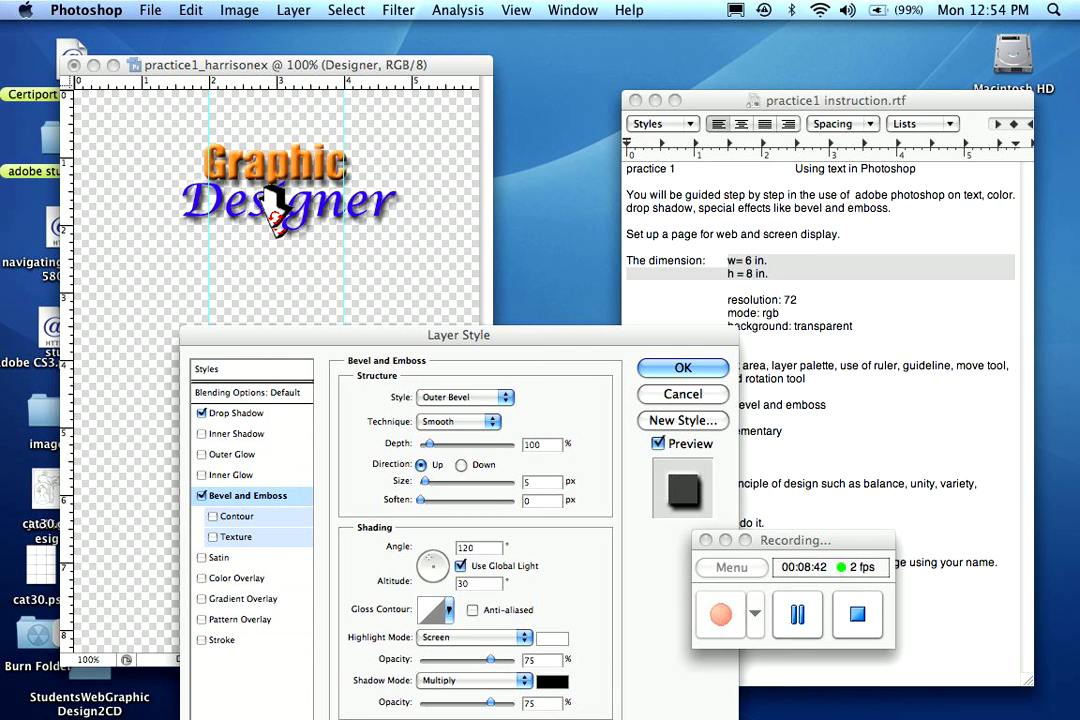
left_click(402, 389)
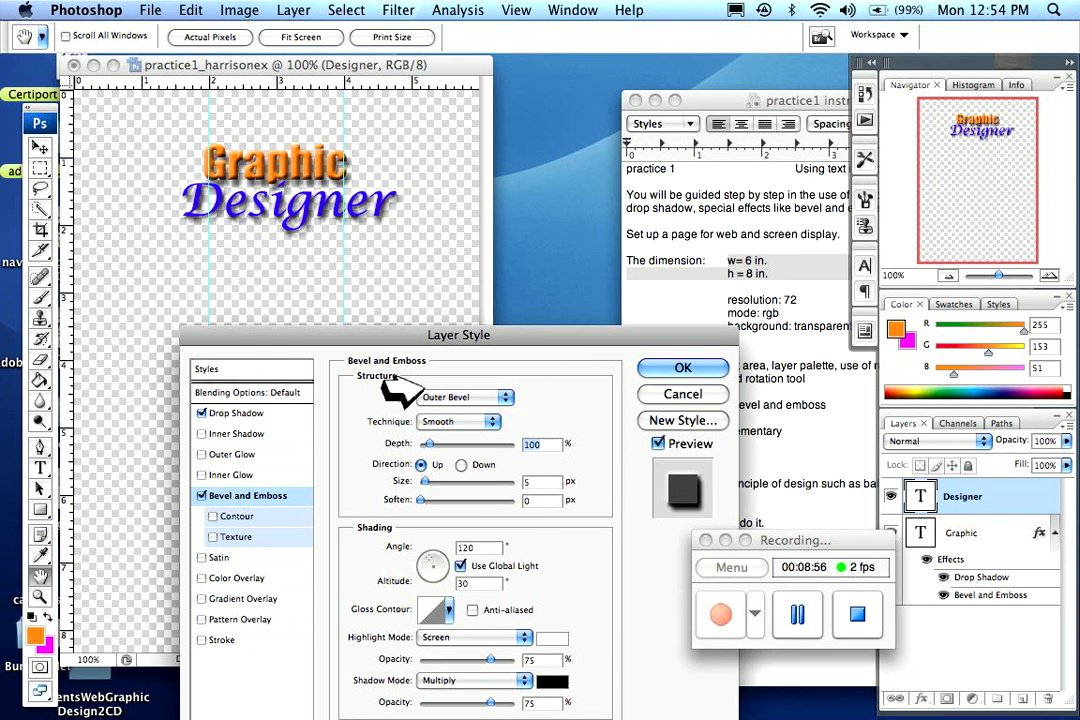
key("Return")
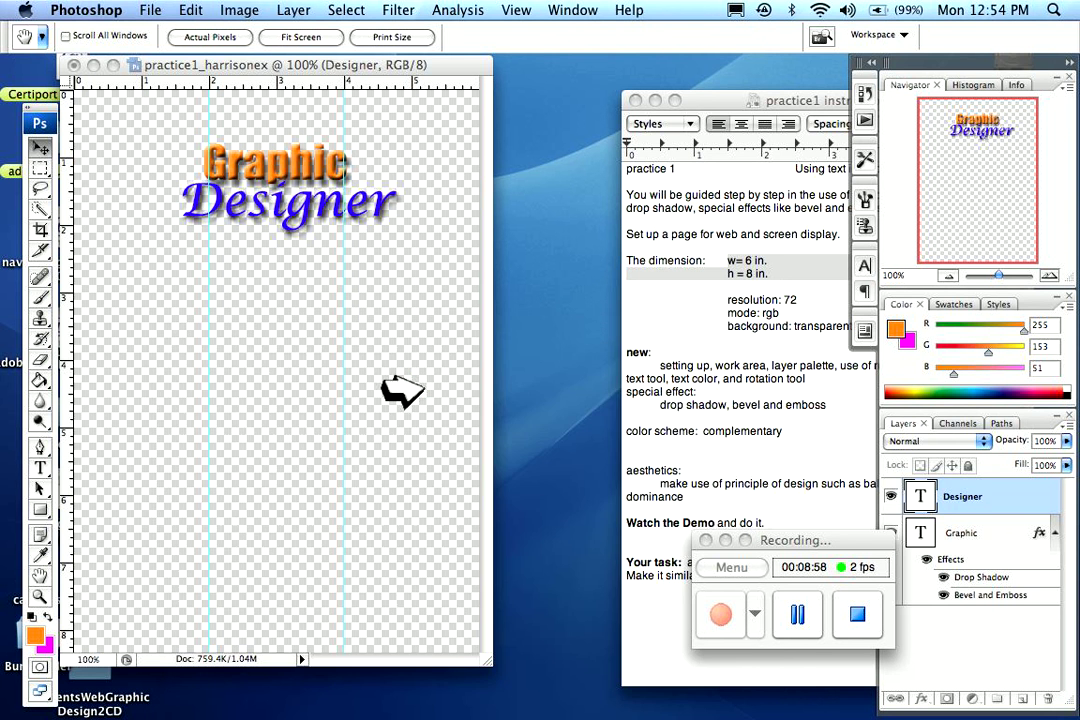
key("Tab")
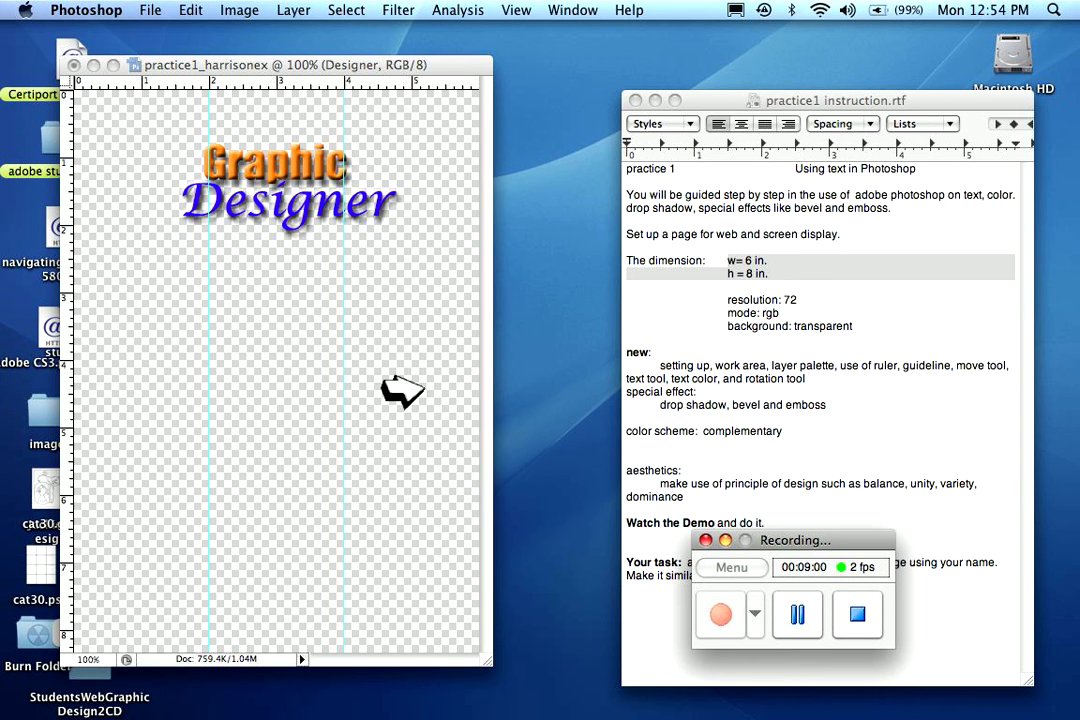
key("Tab")
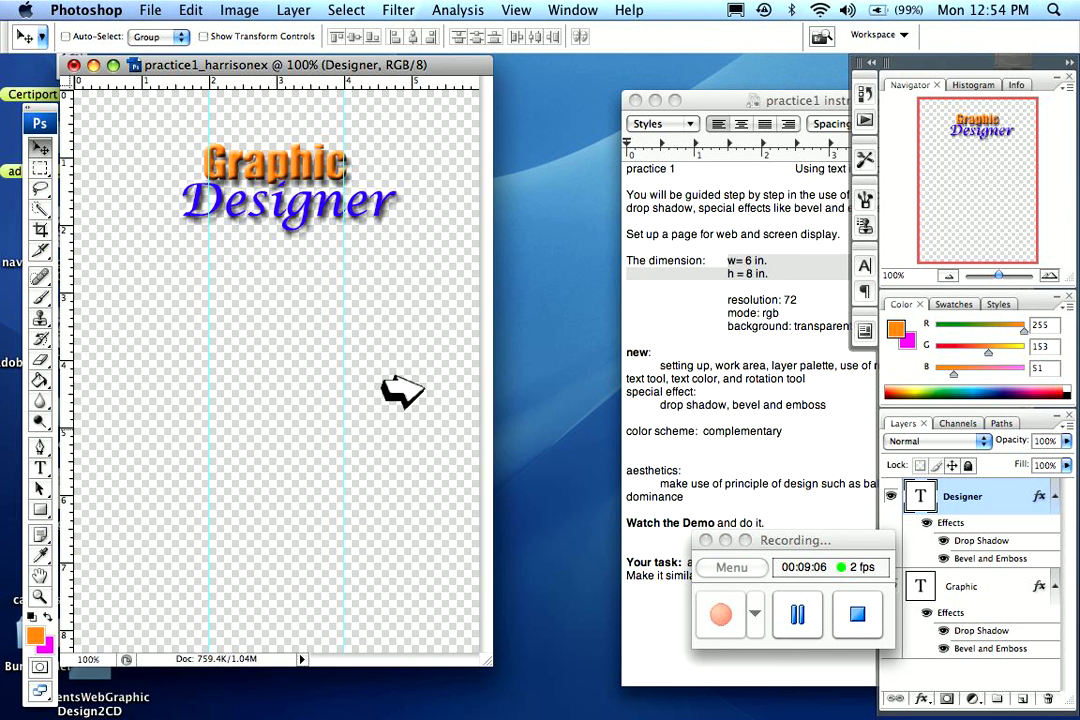
key("Tab")
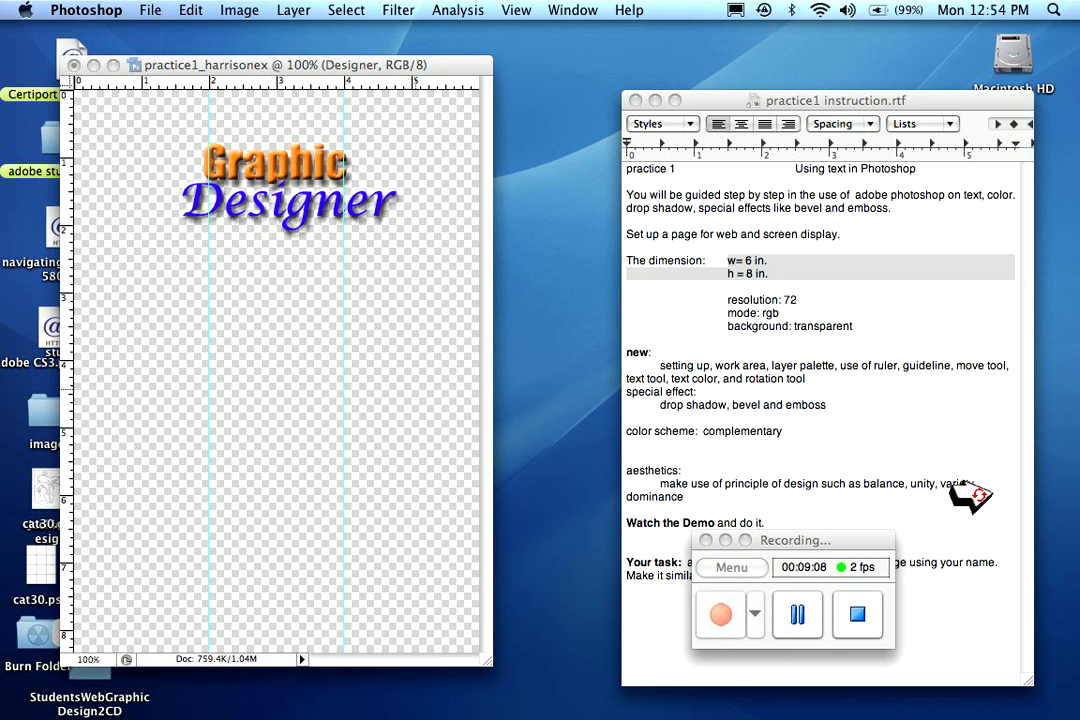
Bring back the hidden panels and collapse the effects lists of the Designer and Graphic layers
key("Tab")
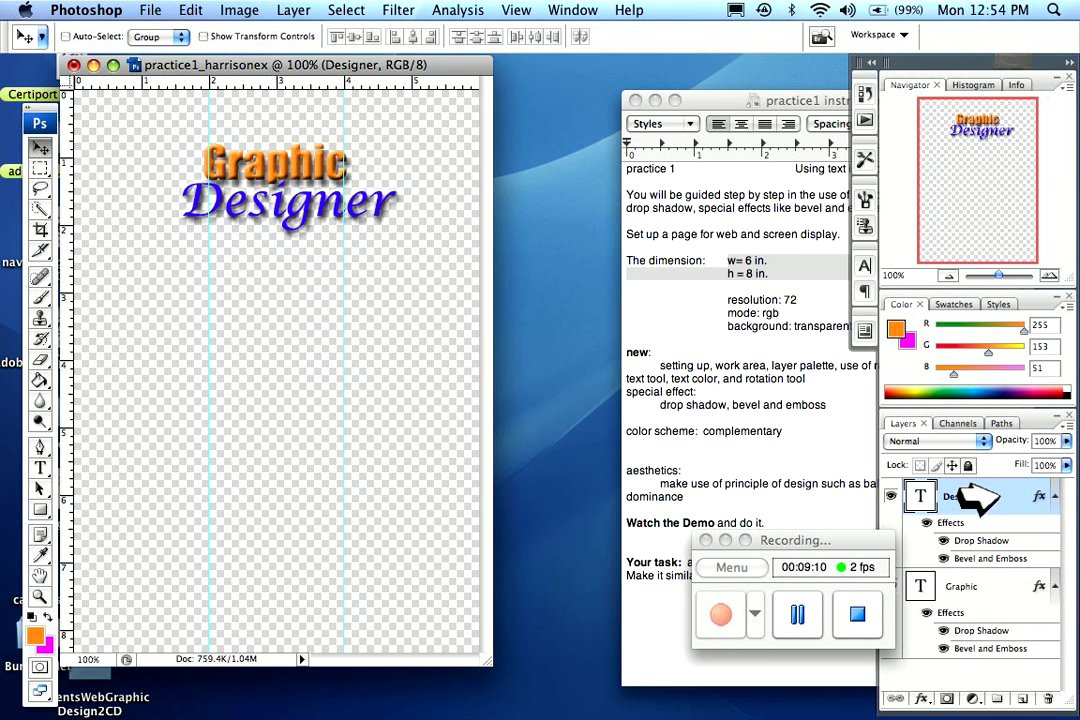
left_click(1055, 496)
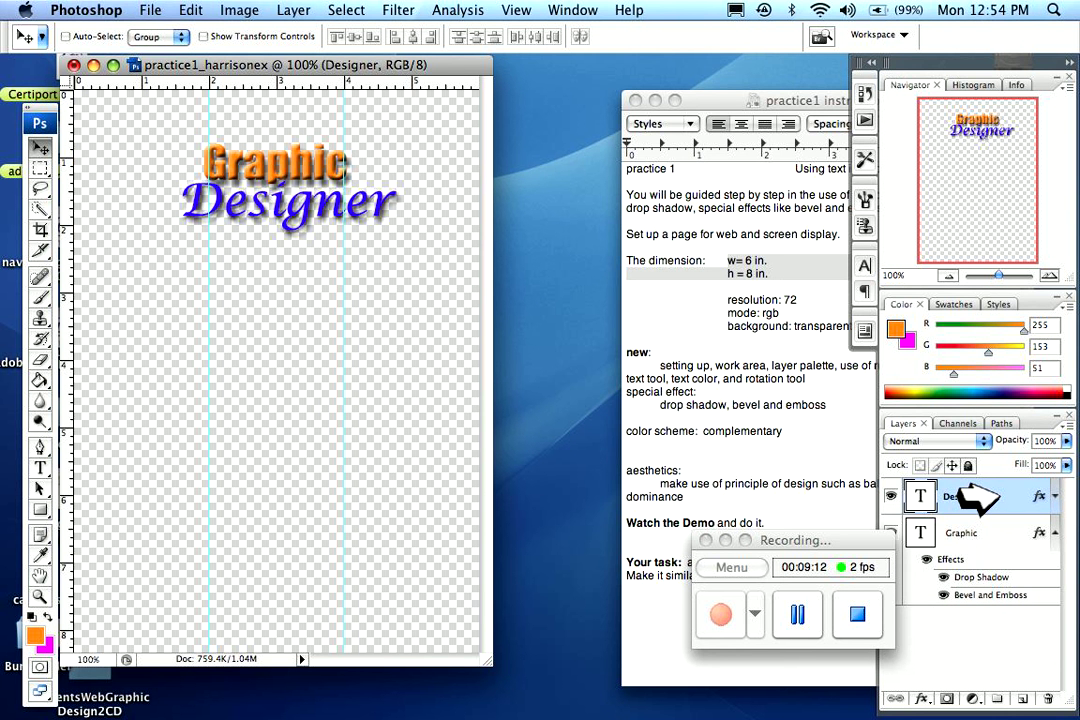
left_click(1055, 533)
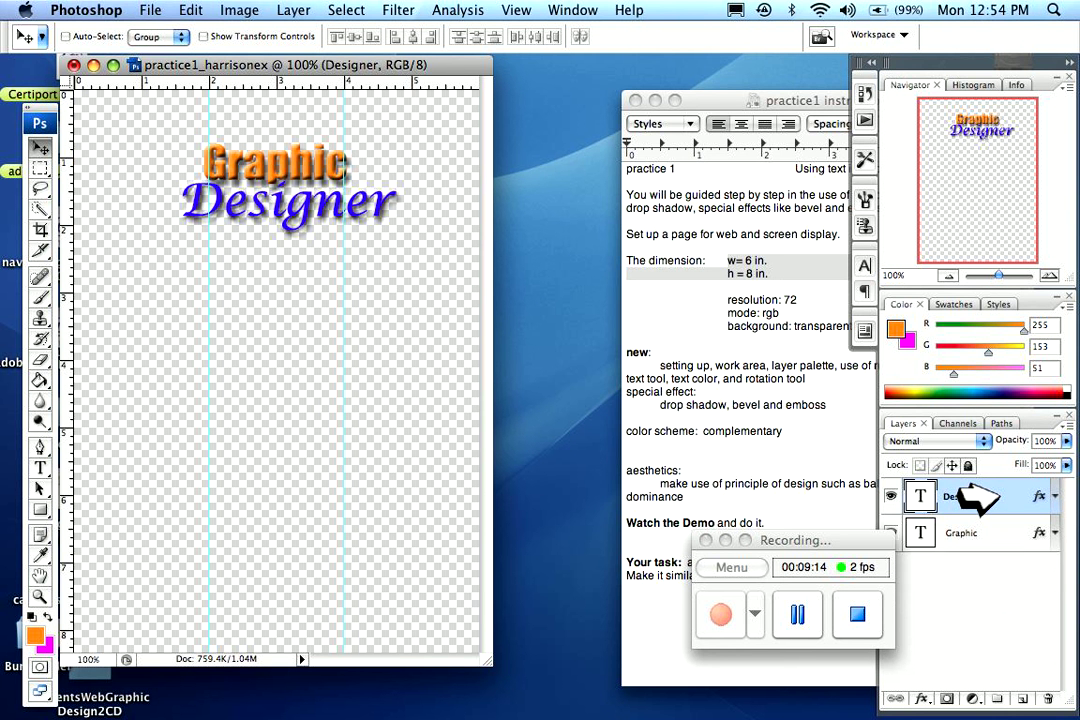
left_click(797, 614)
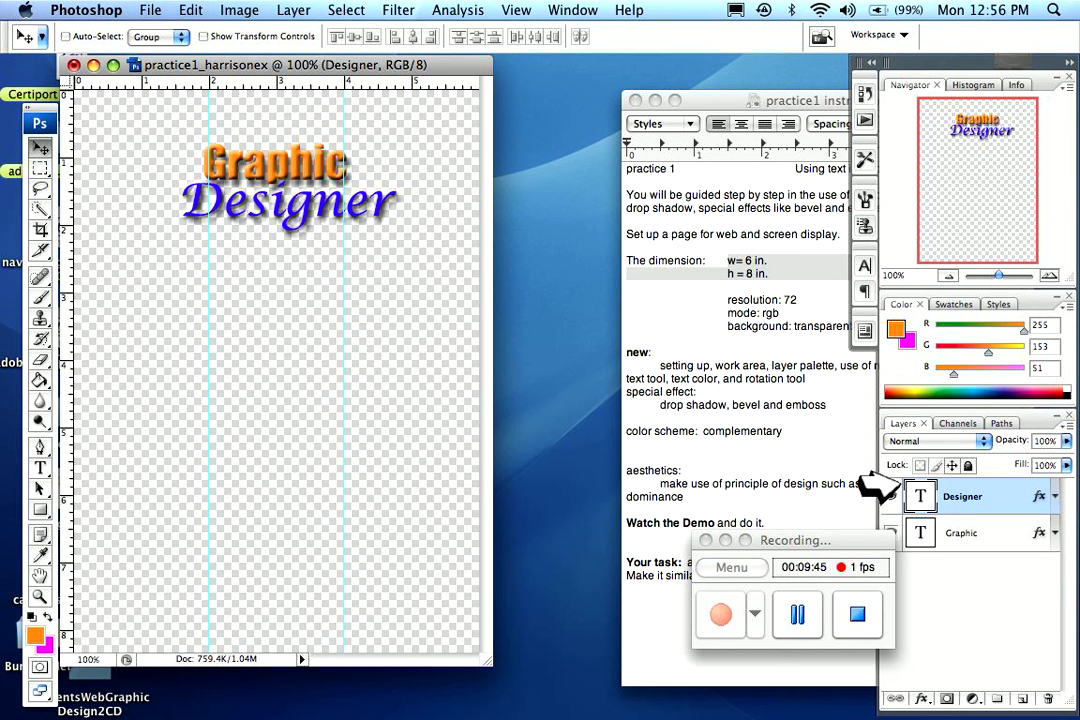
left_click(190, 10)
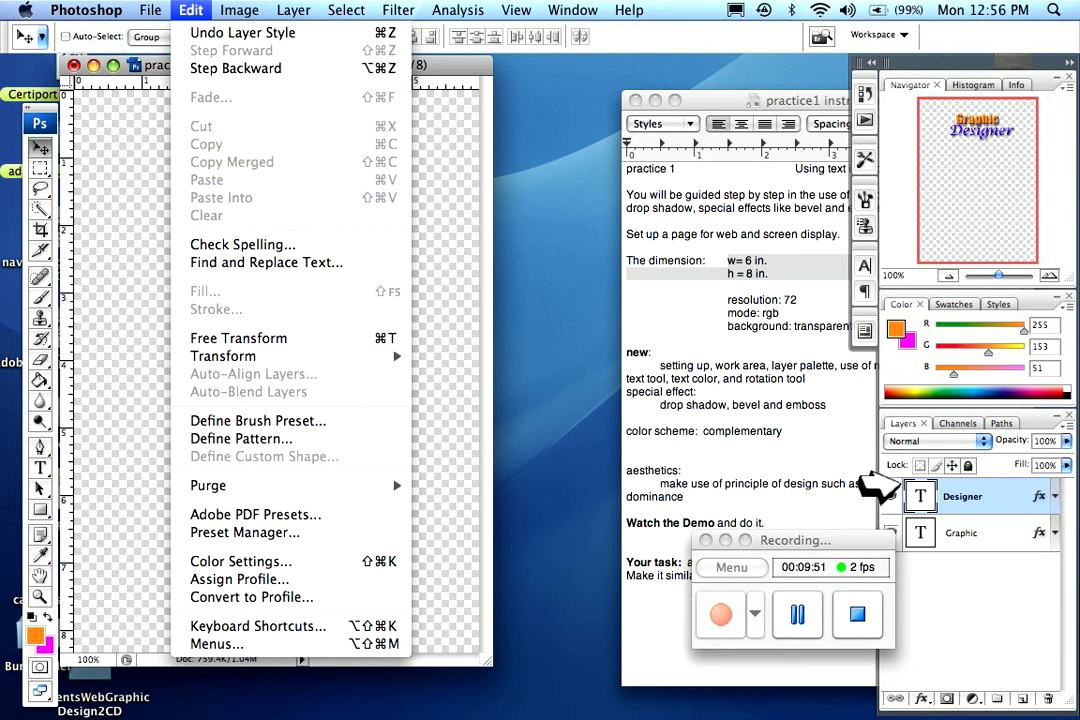
left_click(857, 614)
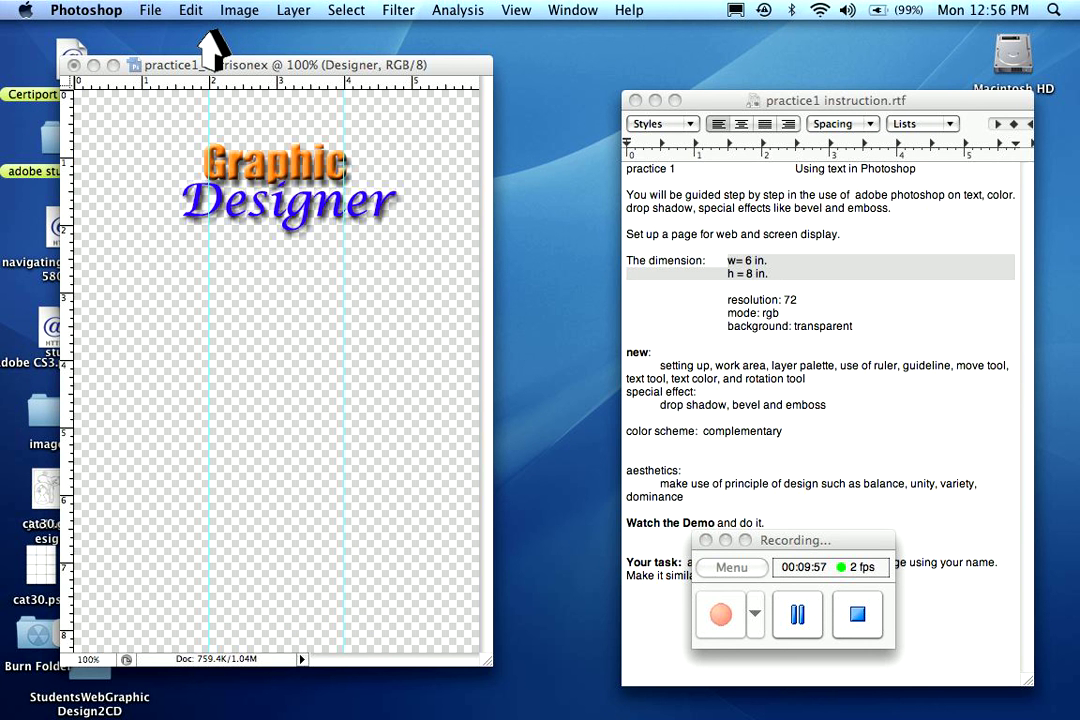
left_click(190, 10)
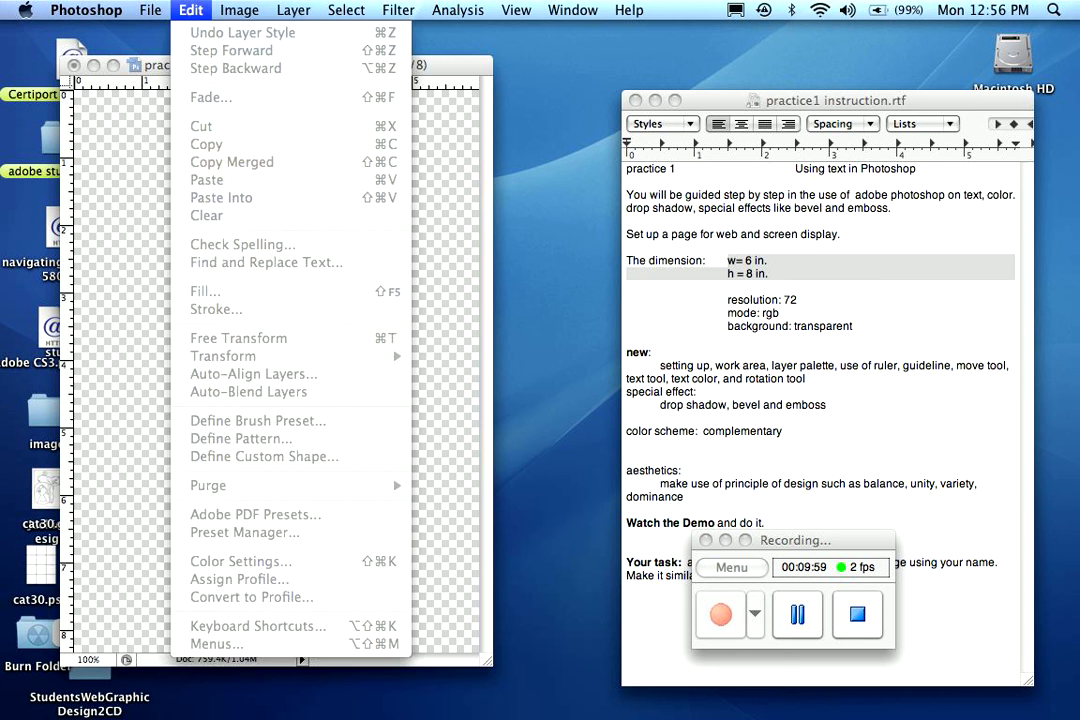
left_click(190, 10)
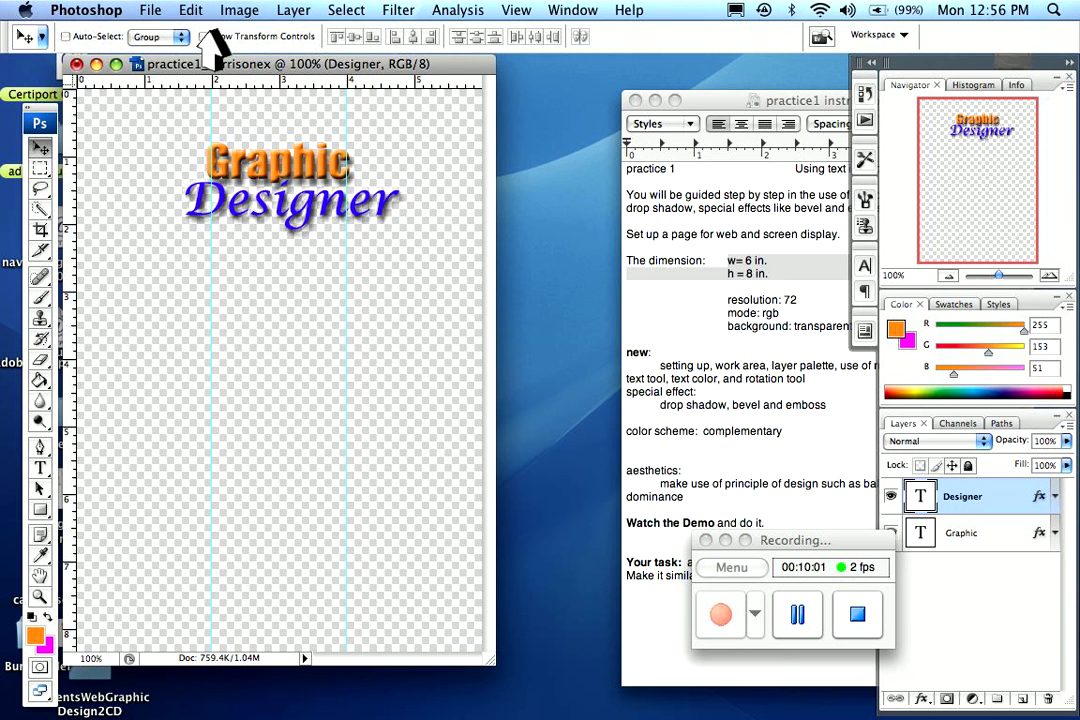
left_click(190, 10)
mouse_move(300, 356)
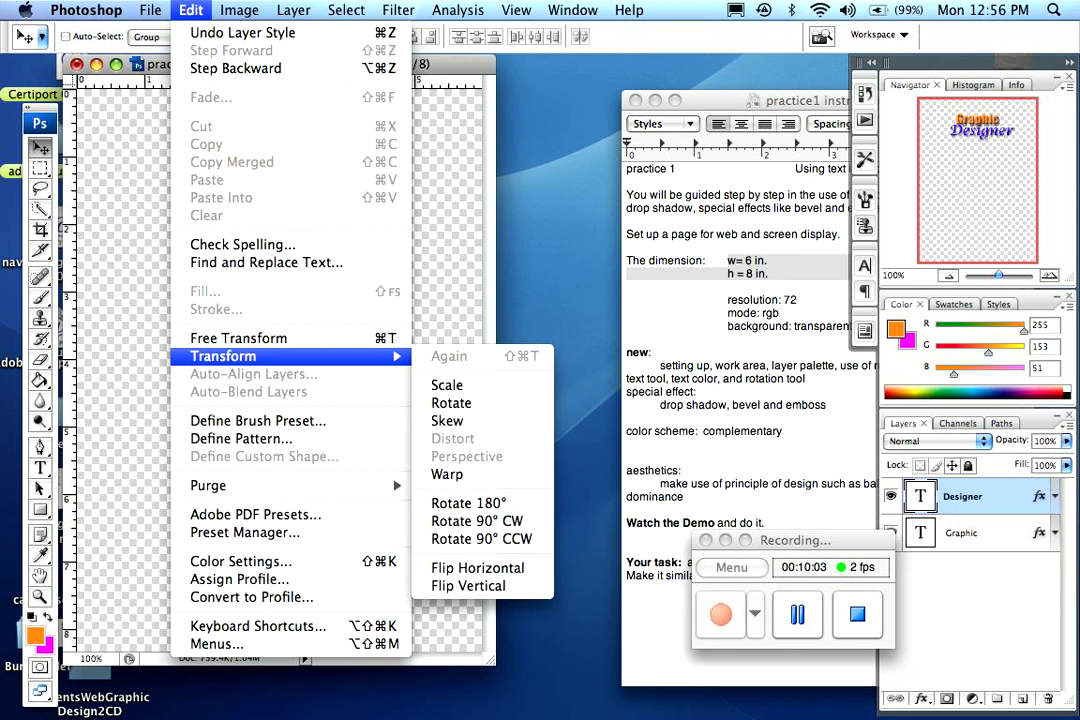
left_click(447, 385)
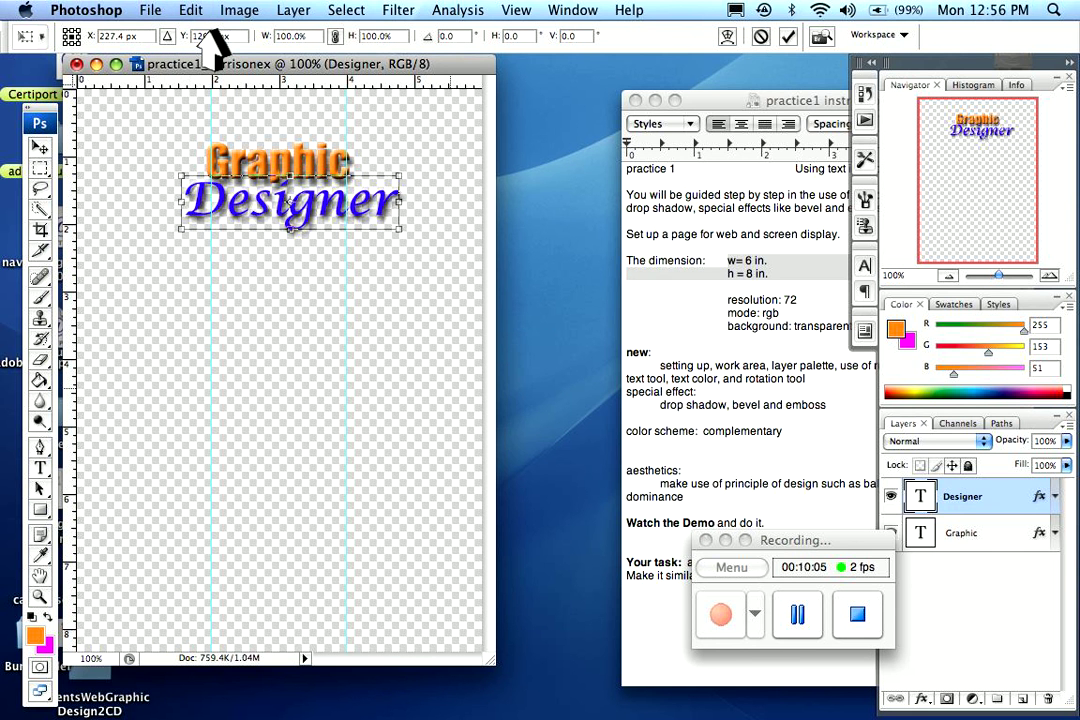
left_click(190, 10)
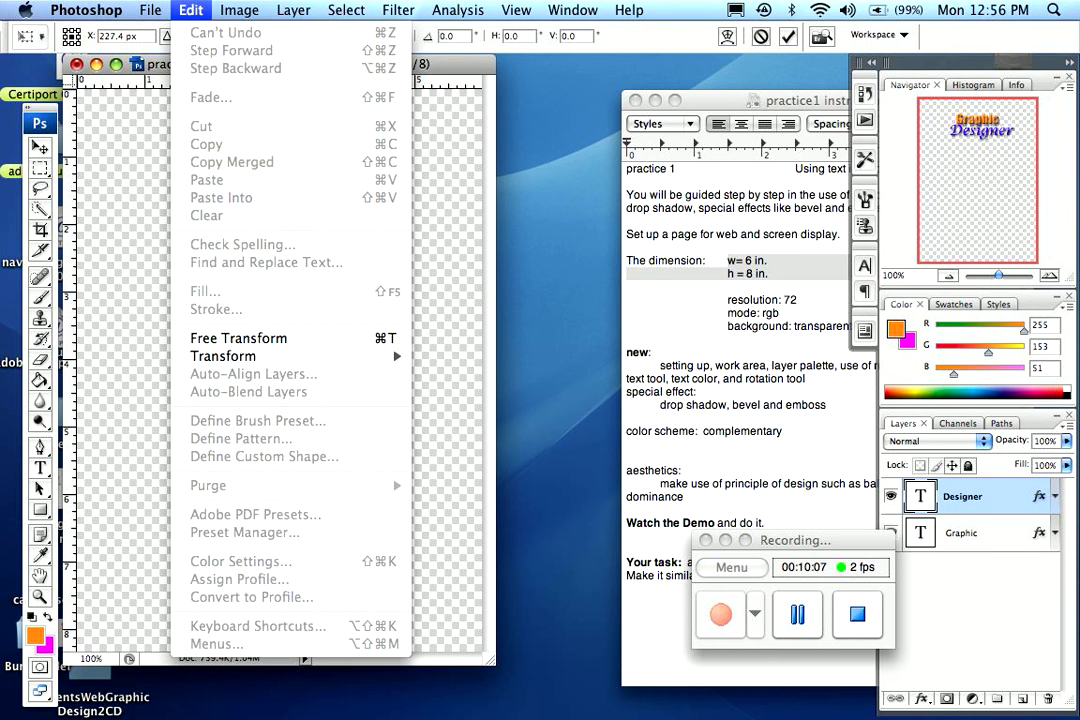
left_click(205, 33)
key("Escape")
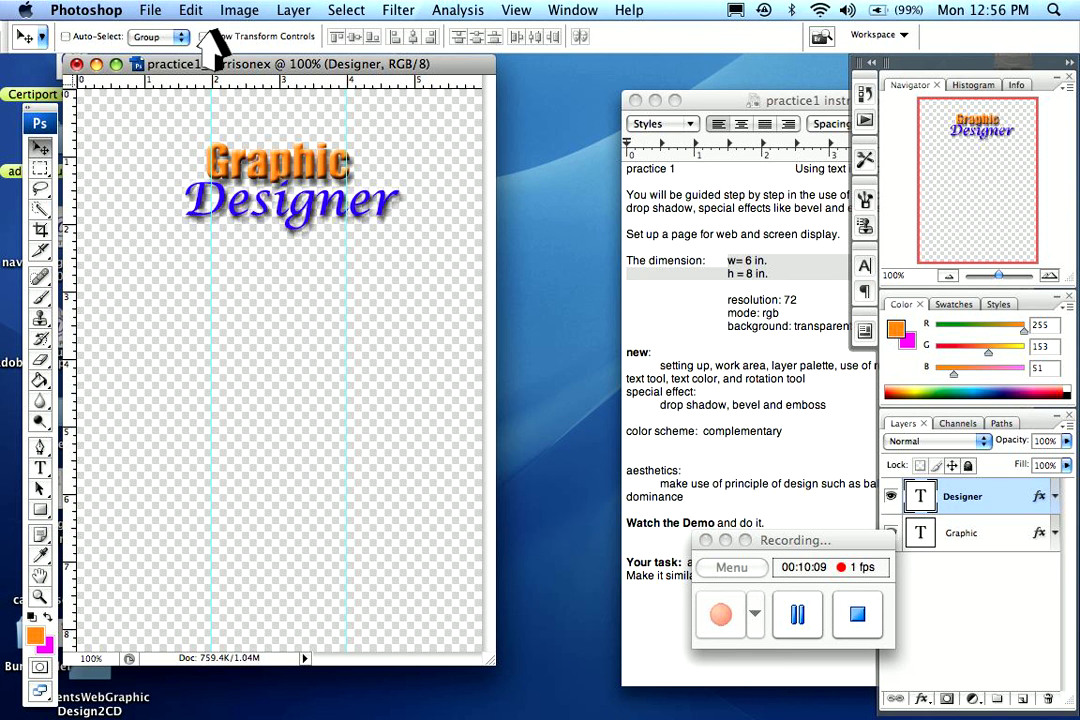
Rotate the Designer text counterclockwise by about 10.6 degrees, commit the transform and hide the panels
left_click(190, 10)
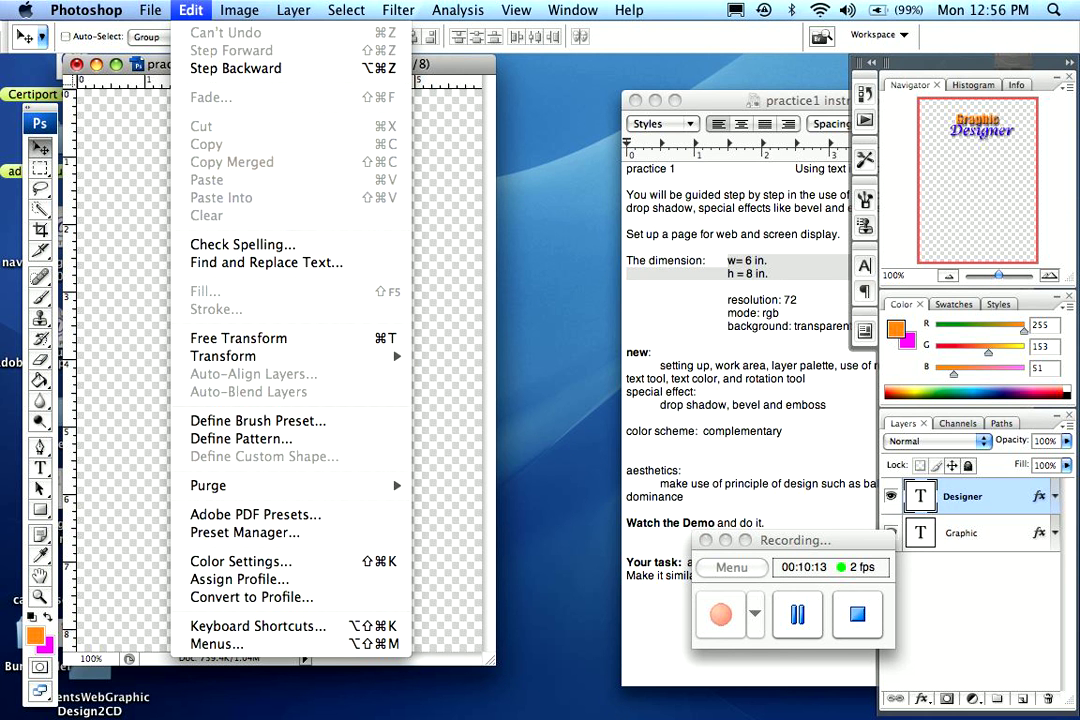
mouse_move(380, 356)
left_click(451, 403)
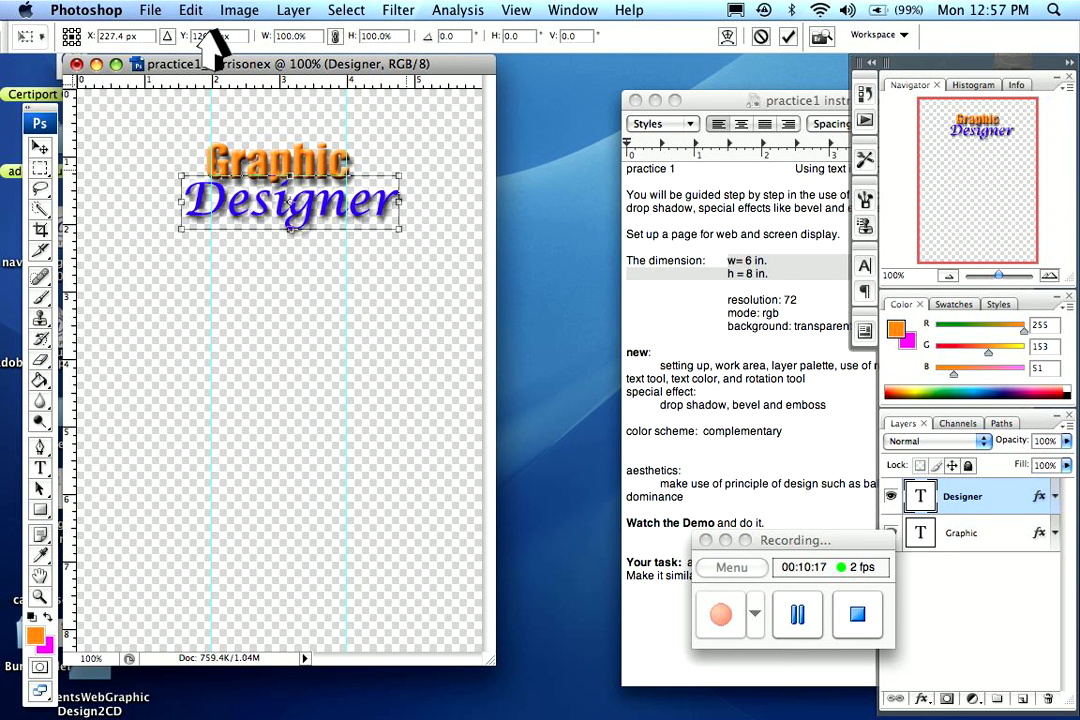
left_click_drag(408, 169, 401, 148)
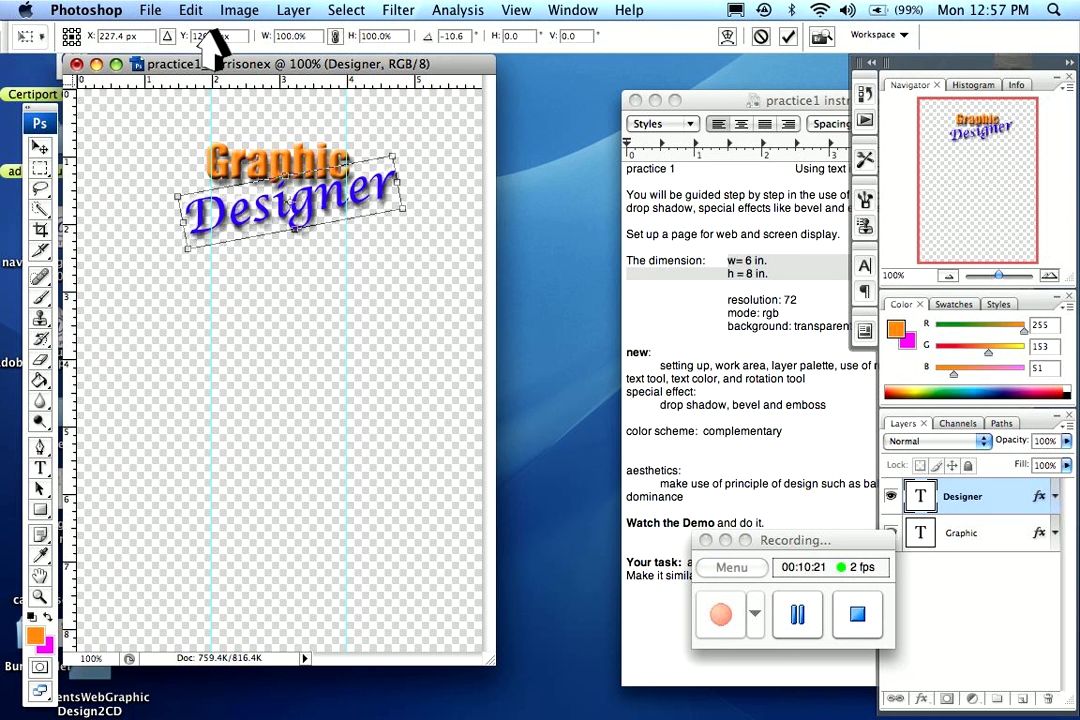
key("Return")
key("Tab")
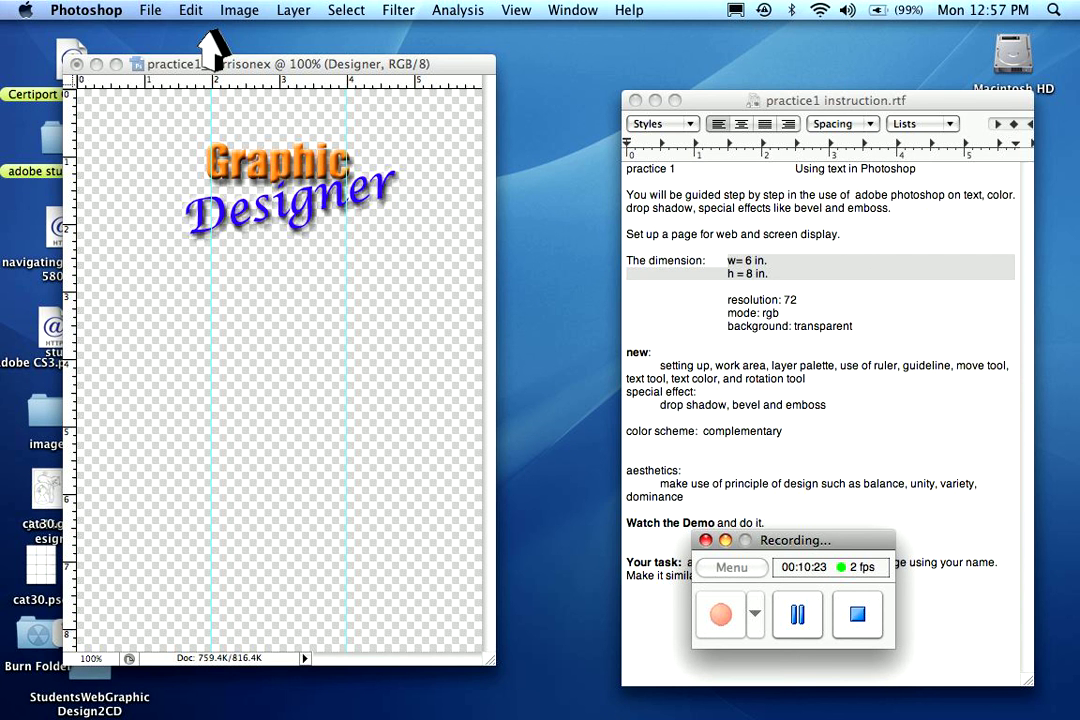